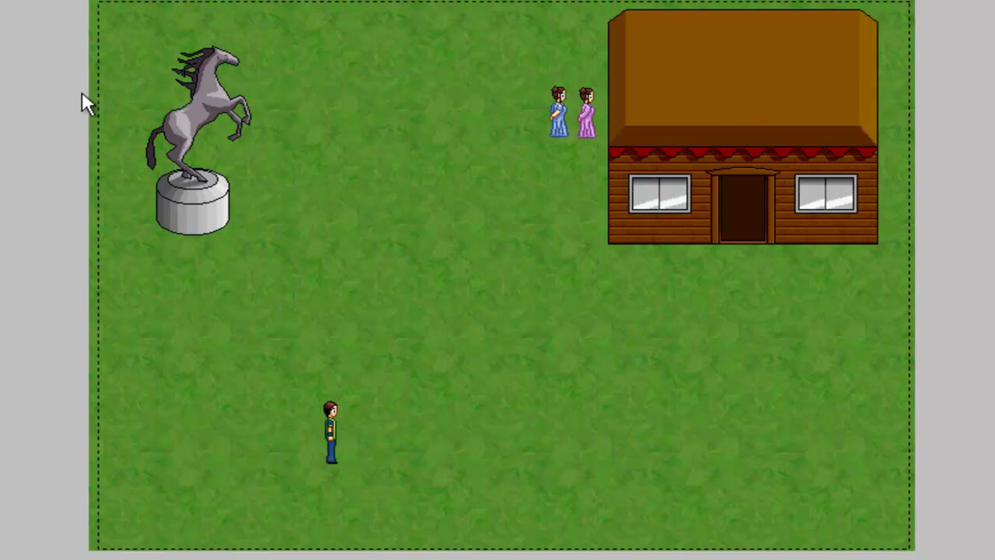
Insert a new Active object in the empty area beside the game frame, near the horse statue
right_click(38, 65)
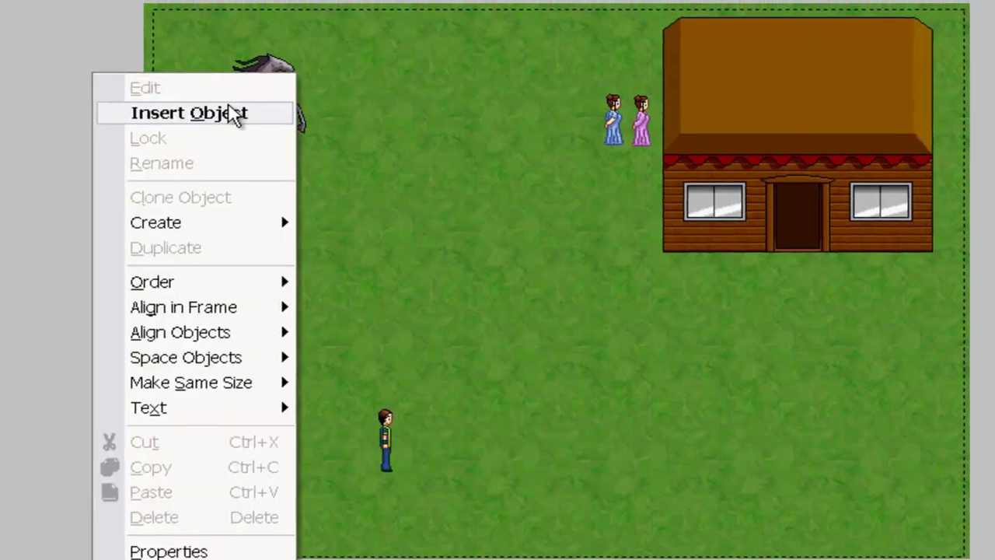
click(233, 112)
click(283, 89)
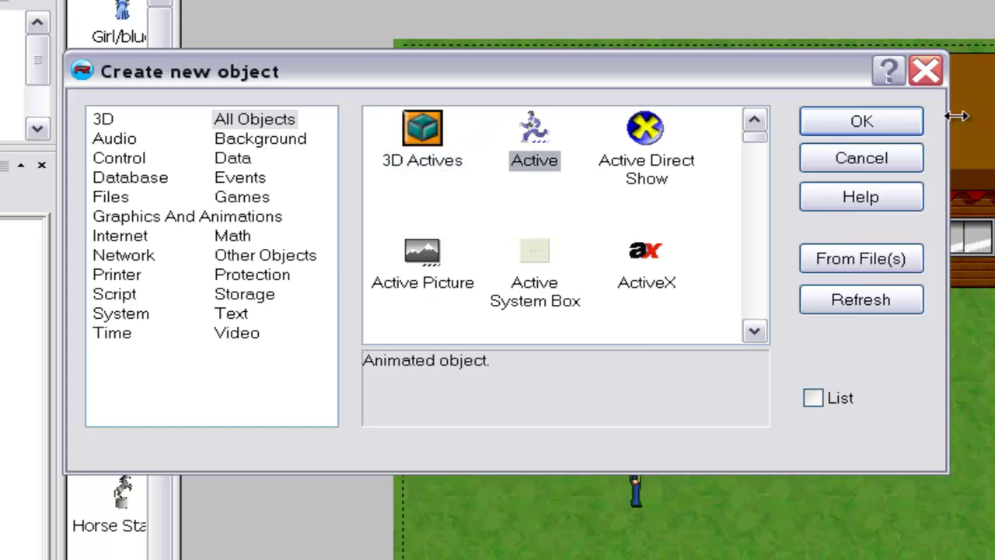
click(861, 121)
click(286, 130)
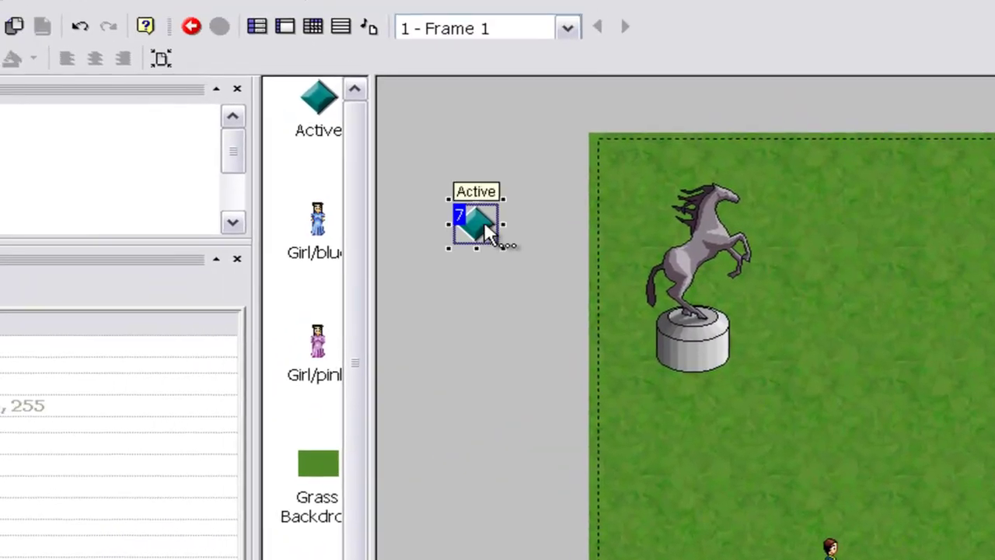
Paint over the Active object's default diamond with a solid red rectangle and accept the image
double_click(484, 221)
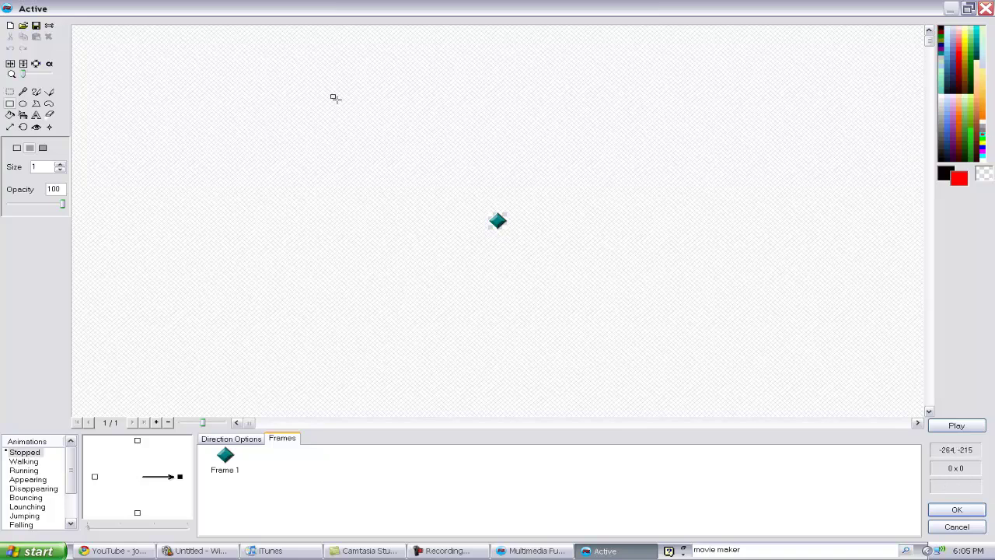
drag(335, 97, 751, 339)
click(956, 513)
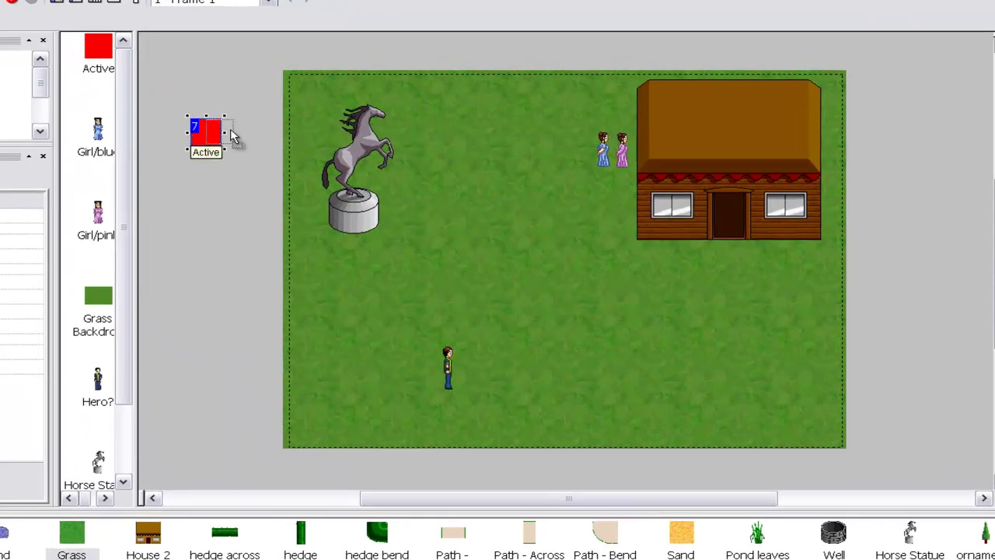
Move the red block onto the roof's upper-left corner and place the hero just below the house's left window
drag(541, 108, 654, 101)
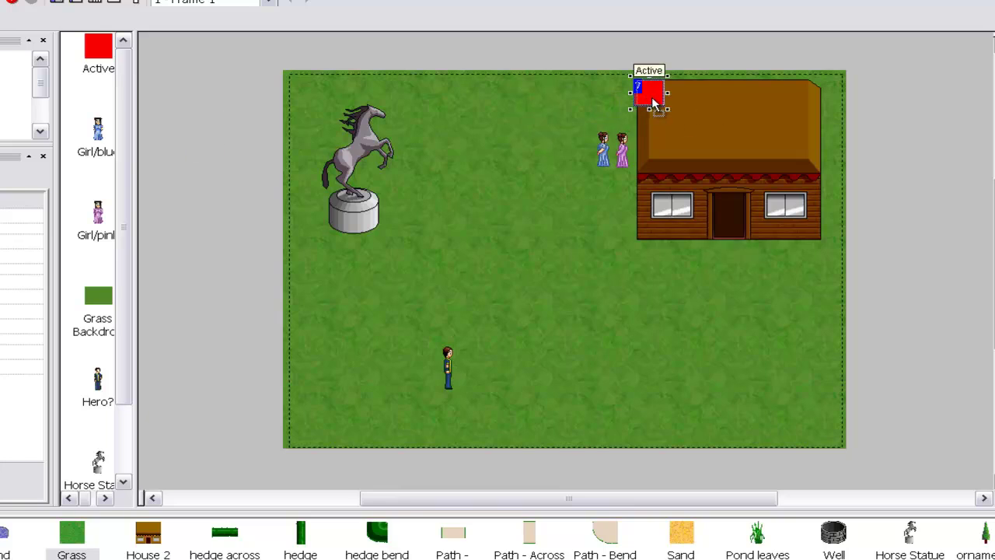
click(856, 104)
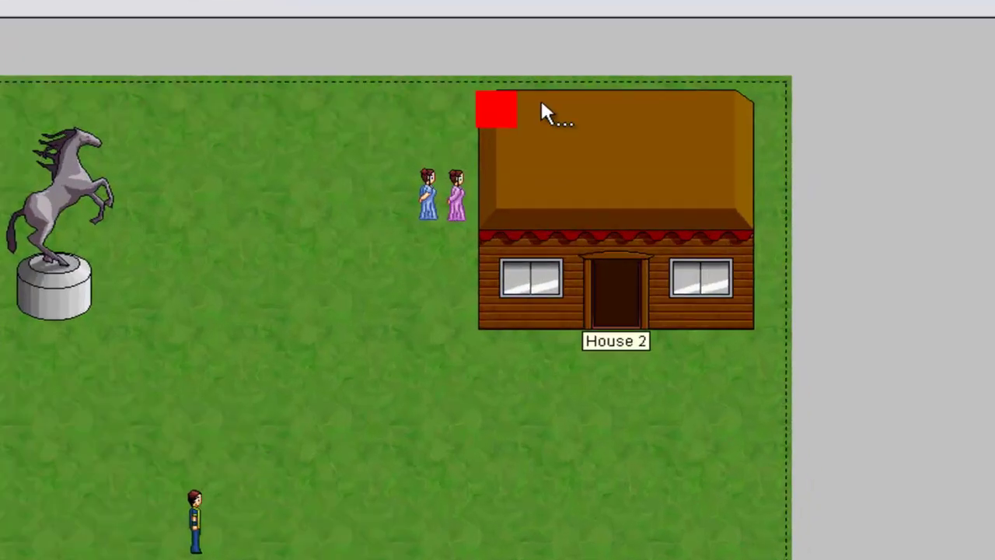
click(502, 106)
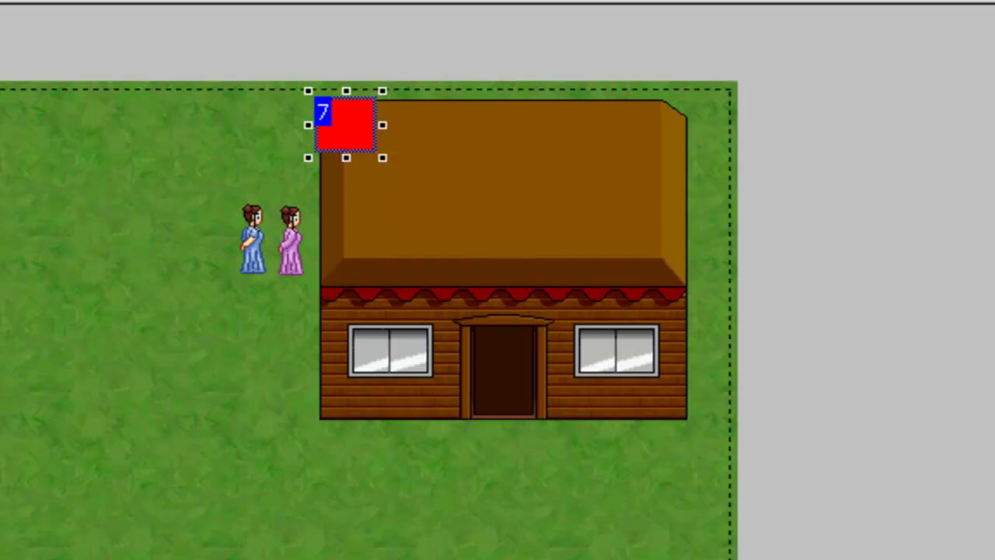
click(363, 461)
click(474, 492)
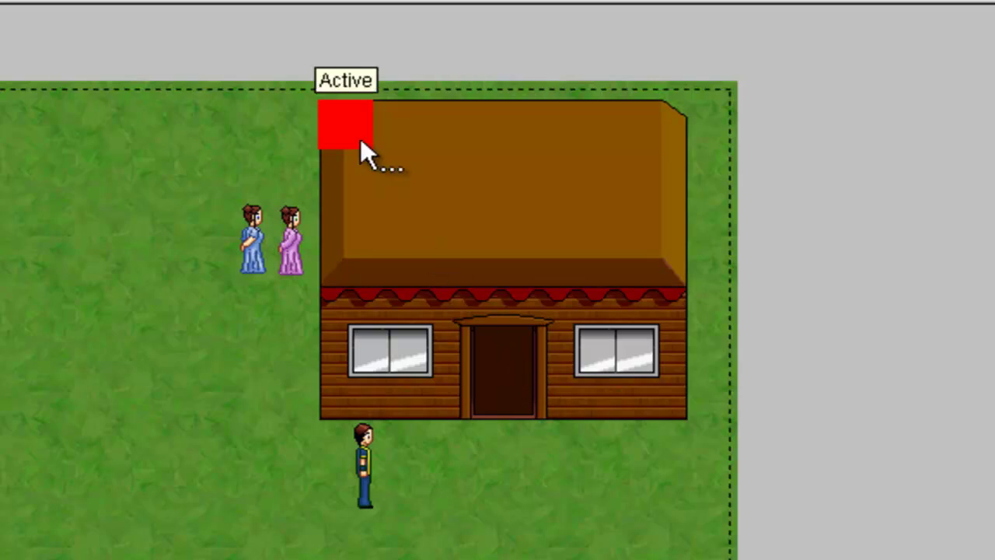
Enlarge the red block to cover the left part of the roof, down to the top of the left window
click(346, 120)
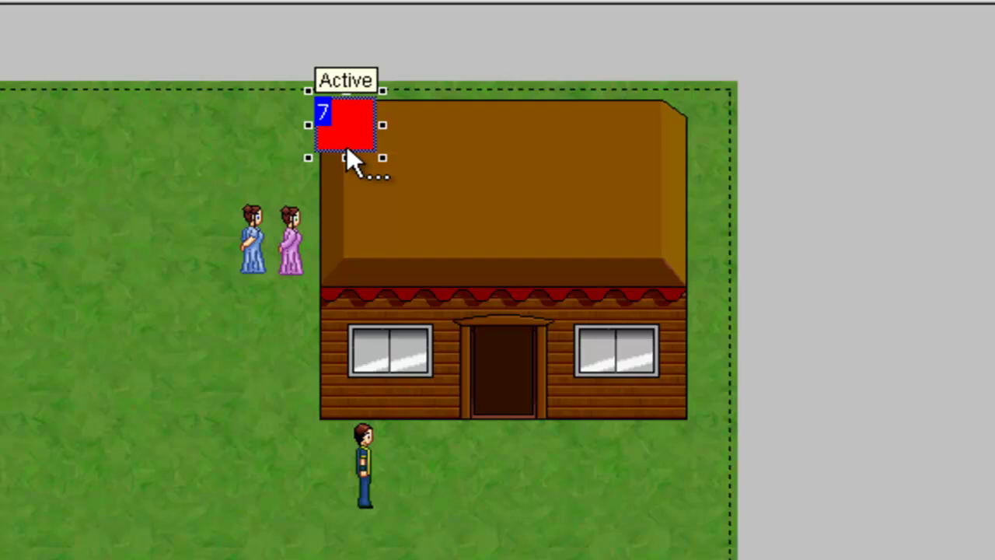
drag(344, 154, 380, 347)
drag(381, 223, 475, 227)
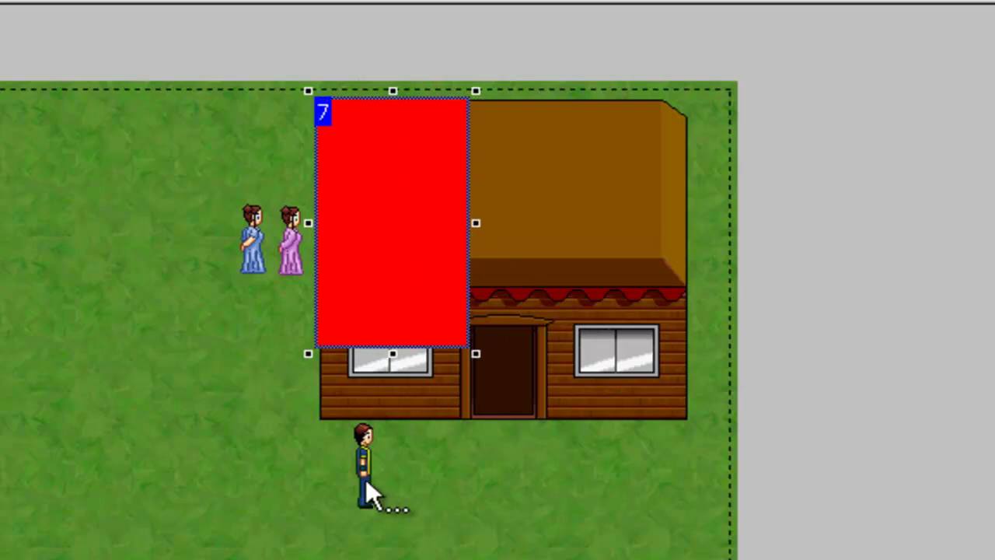
Move the hero up in front of the left window, against the red block's lower edge, and fine-tune that edge
drag(367, 470, 367, 381)
click(843, 294)
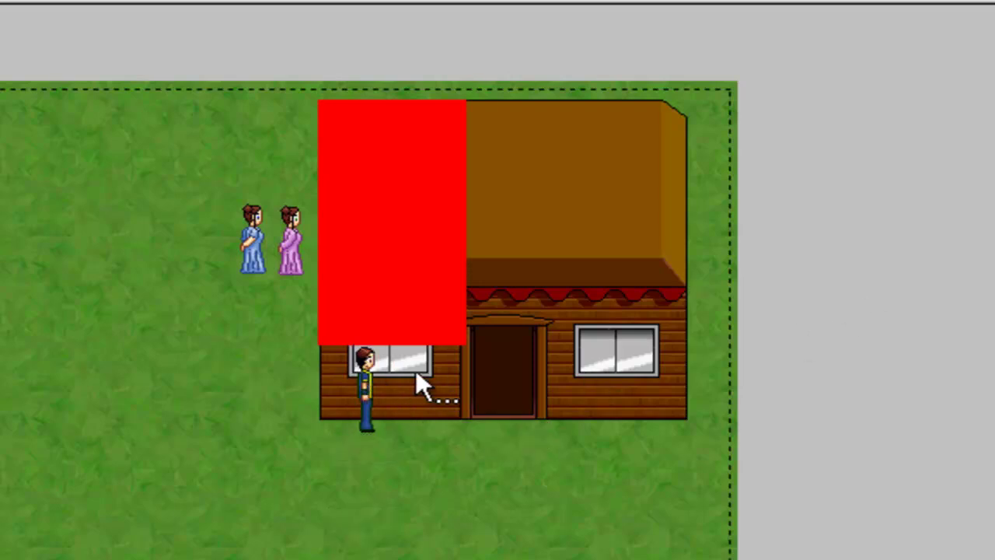
click(378, 233)
drag(395, 355, 396, 354)
Add the Foreground Scenery qualifier to the red block
click(373, 153)
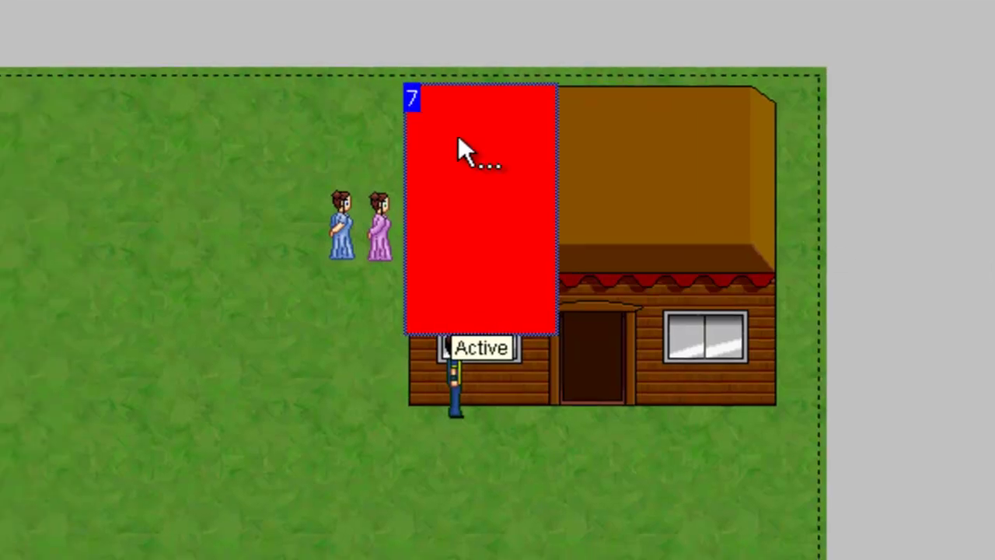
click(387, 48)
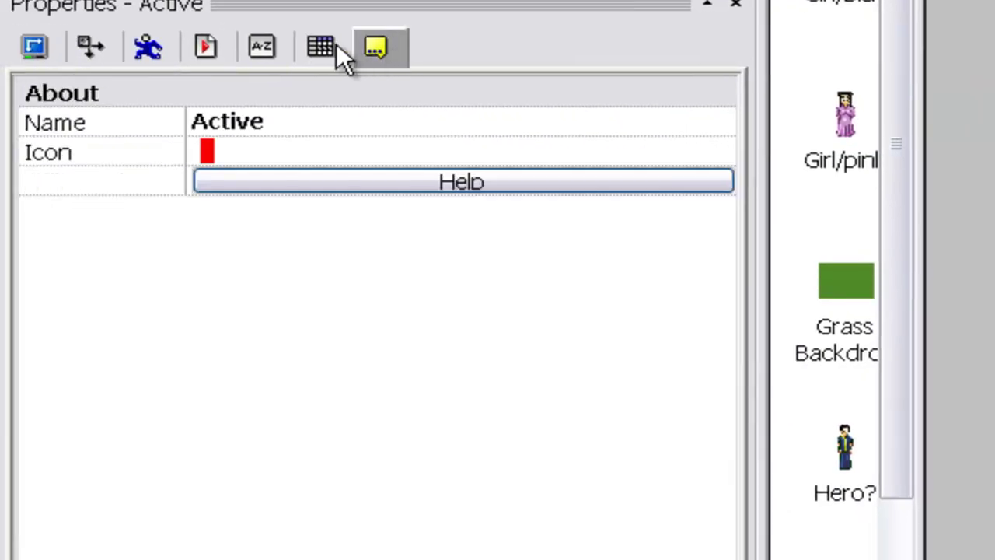
click(322, 47)
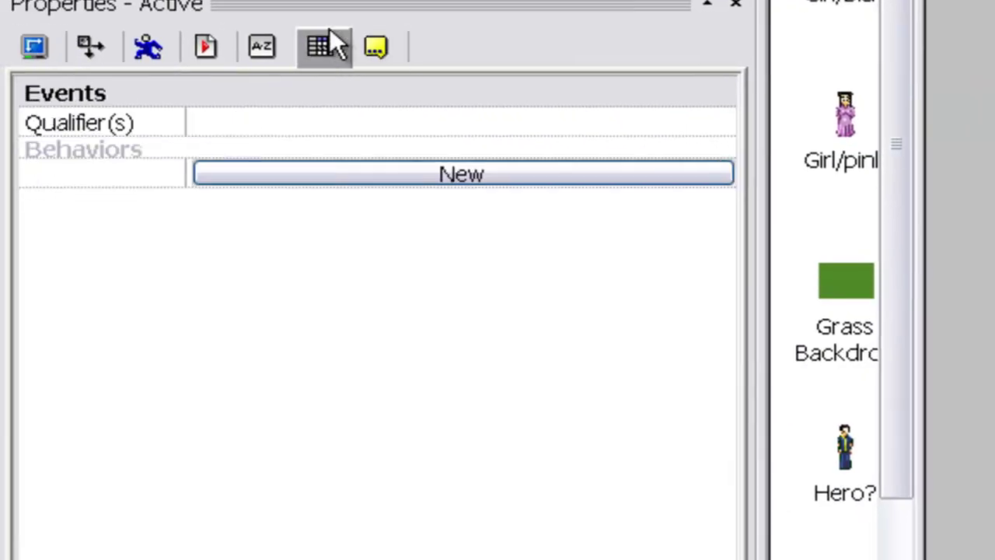
click(334, 123)
click(693, 122)
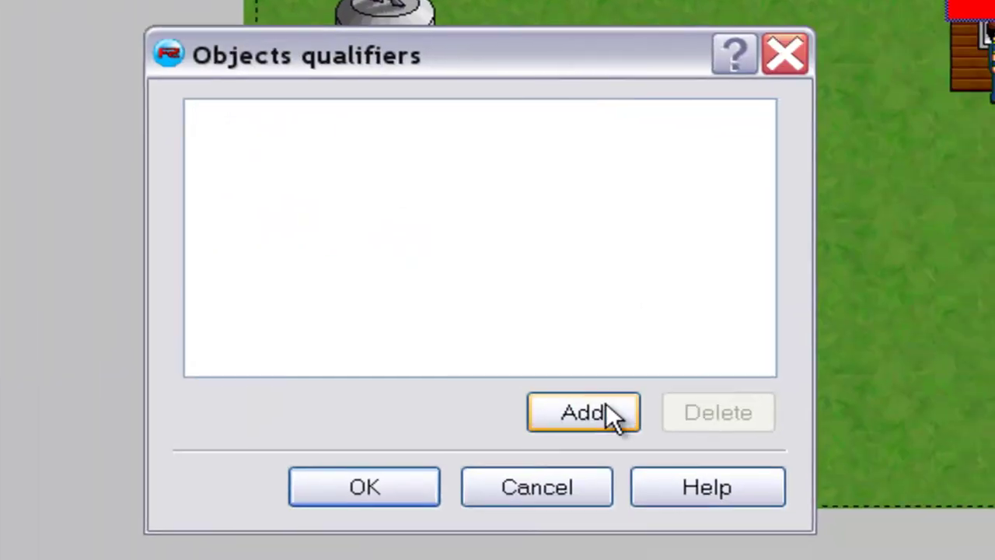
click(610, 413)
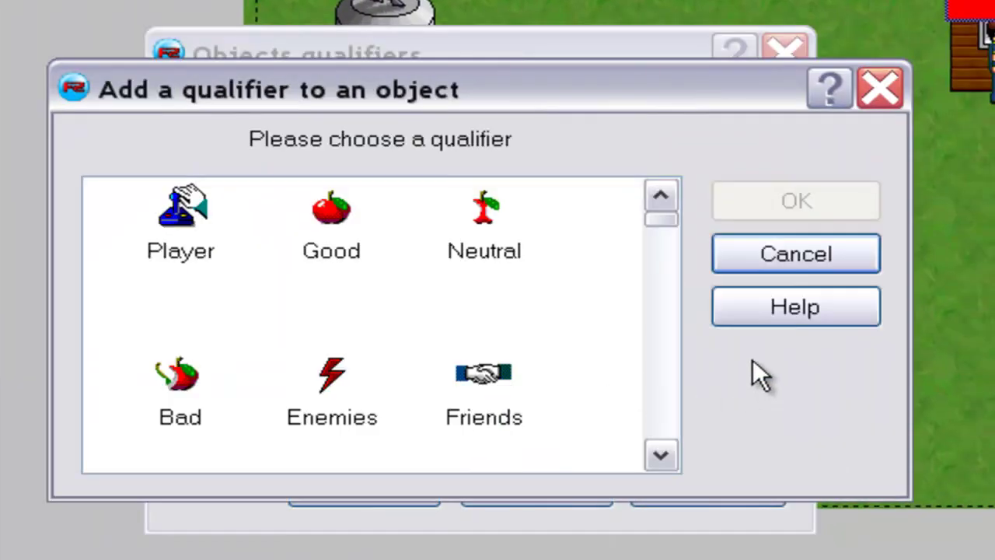
drag(668, 225, 665, 292)
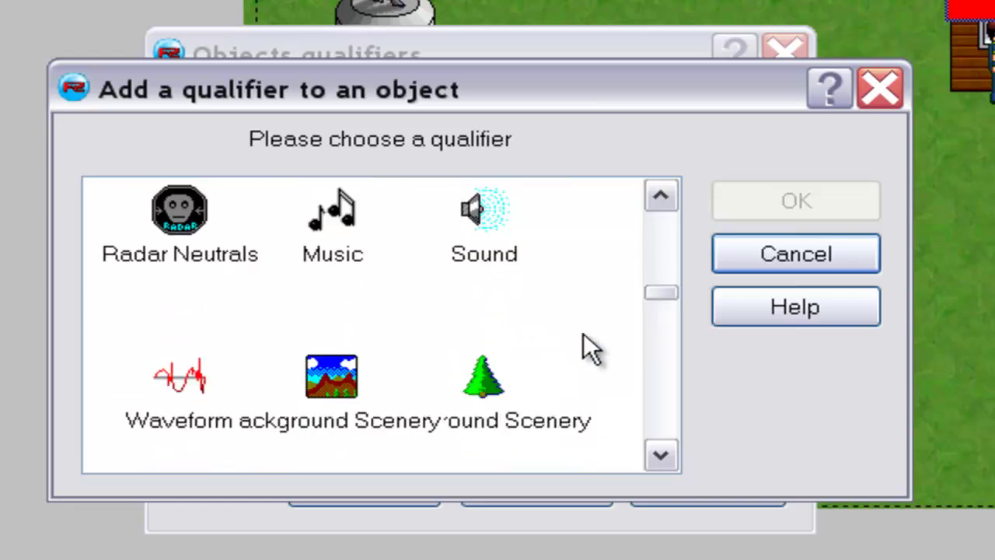
click(490, 385)
click(833, 209)
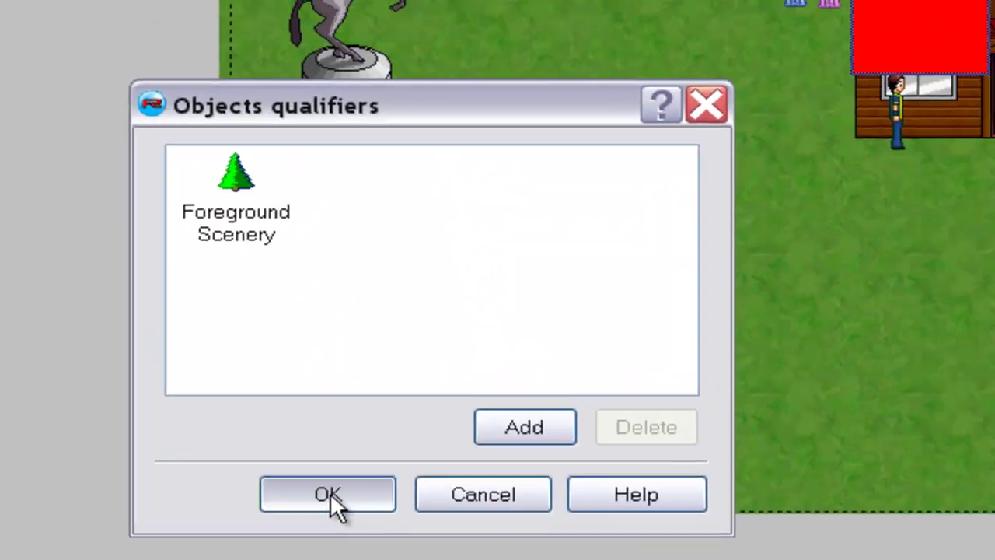
click(329, 496)
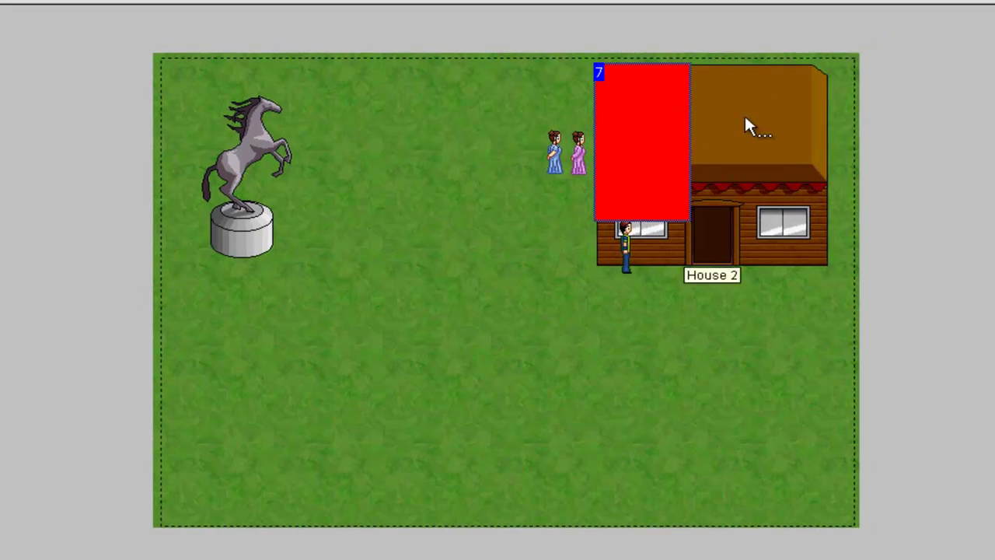
Clone the red block, place the copy over the middle of the roof, and align its upper edge with the roof
right_click(677, 113)
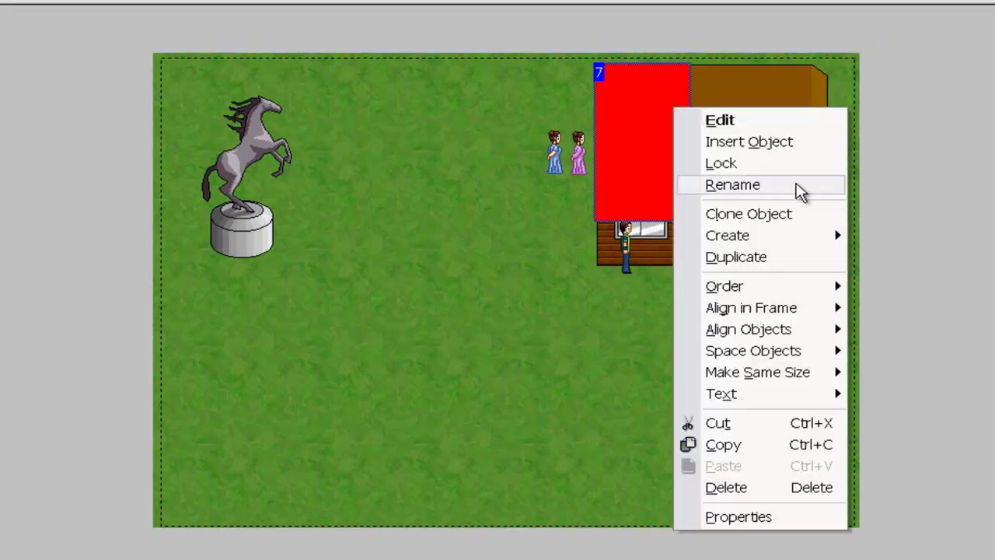
click(795, 214)
click(438, 355)
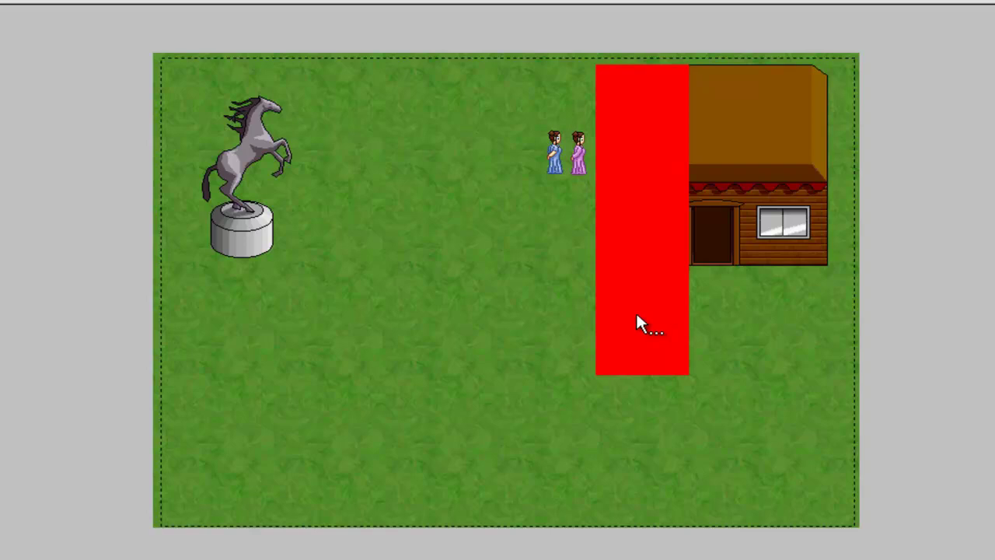
drag(745, 155, 723, 153)
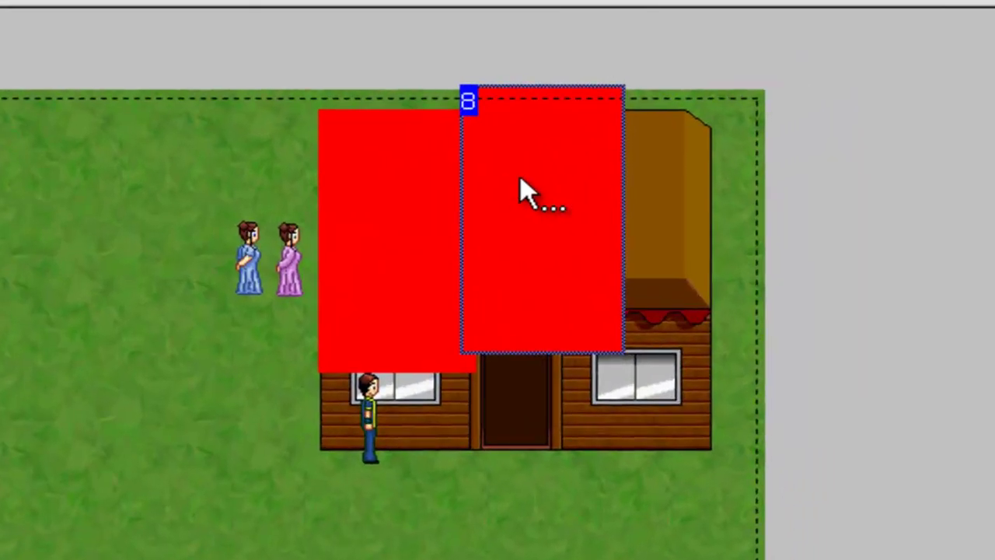
drag(520, 172, 519, 173)
click(536, 111)
drag(545, 69, 546, 98)
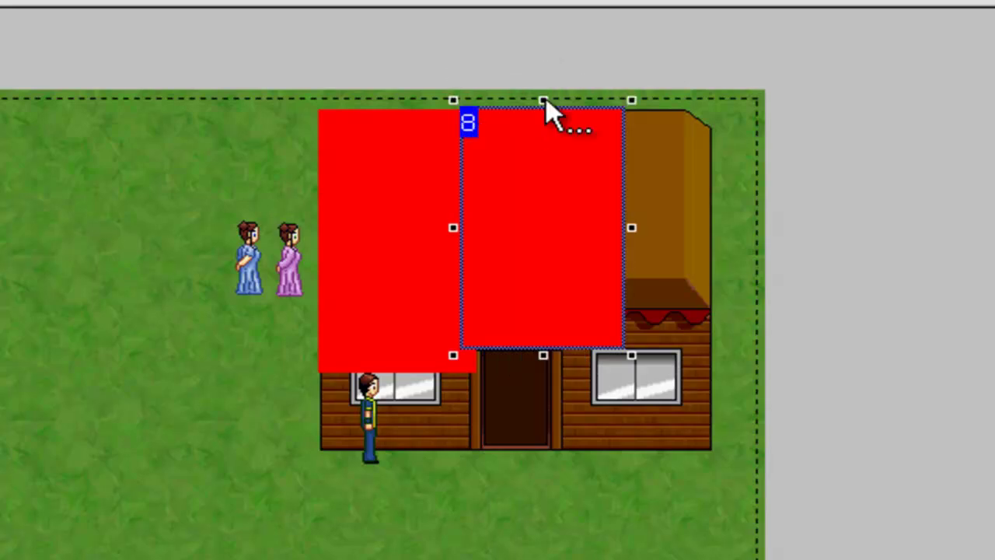
Clone the middle red block, place the copy over the right part of the roof, and extend its lower edge slightly downward
right_click(561, 220)
click(754, 406)
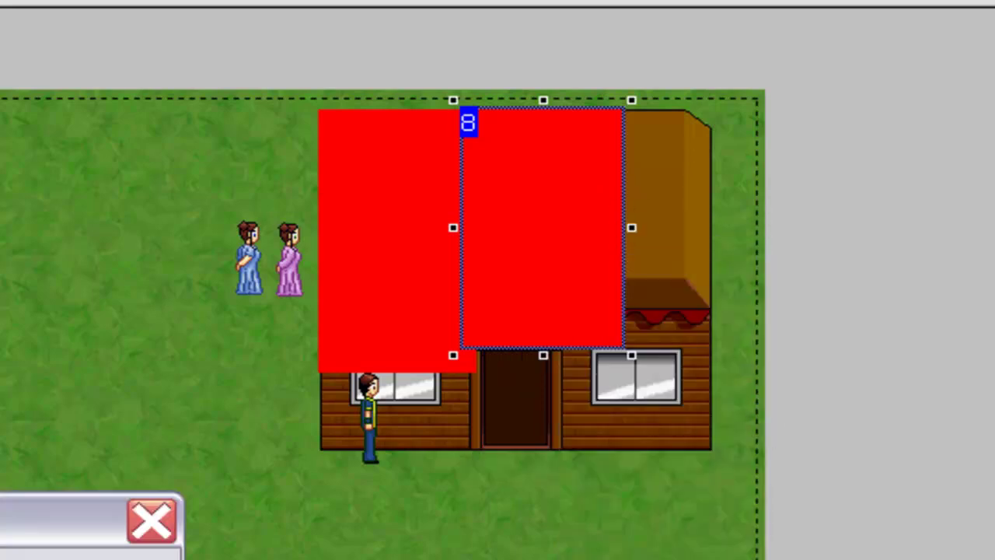
key(Return)
mouse_move(538, 478)
mouse_down()
mouse_move(674, 334)
mouse_move(658, 248)
mouse_move(626, 245)
mouse_up()
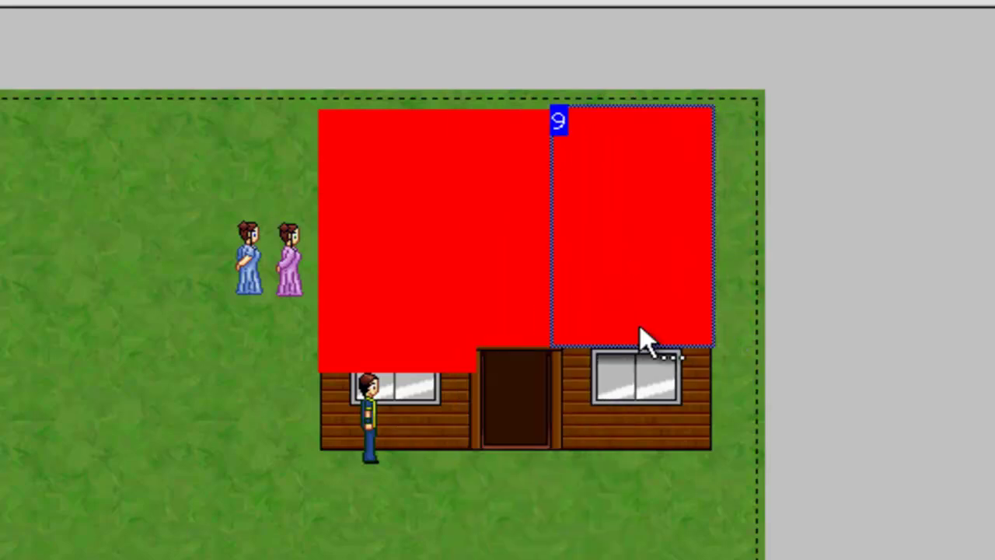
drag(637, 354, 638, 380)
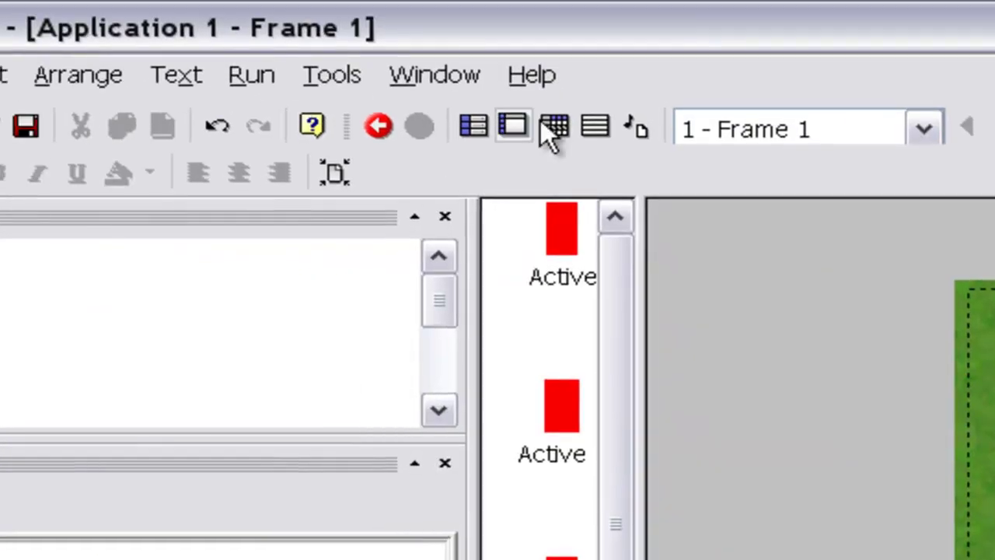
Create an event condition in the event editor for a collision between the hero and the Foreground Scenery group
click(246, 82)
double_click(501, 231)
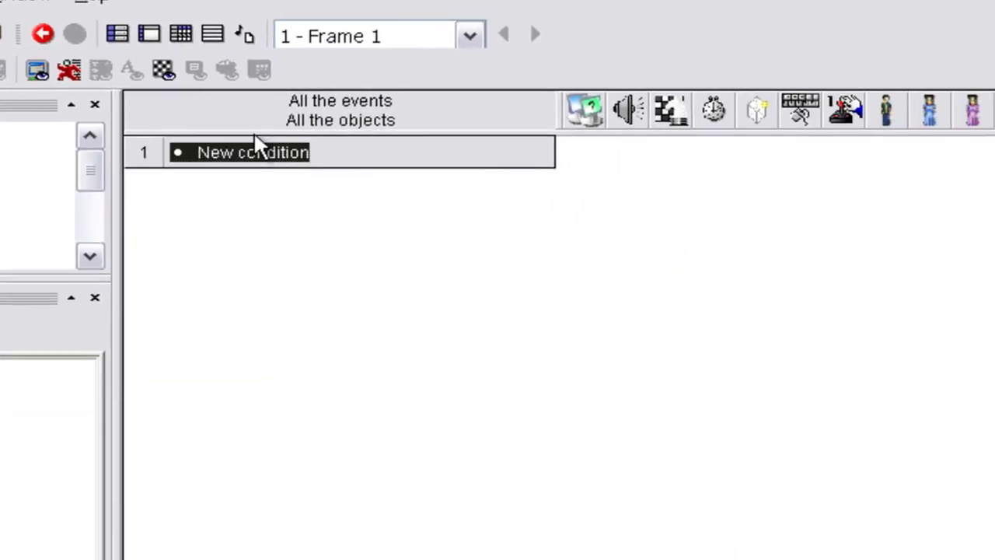
right_click(887, 280)
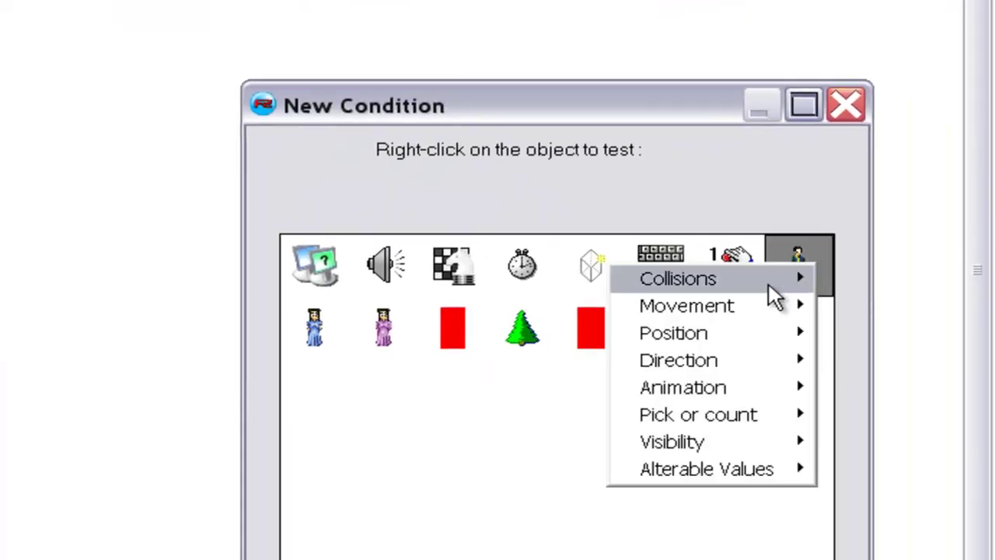
mouse_move(837, 294)
click(525, 278)
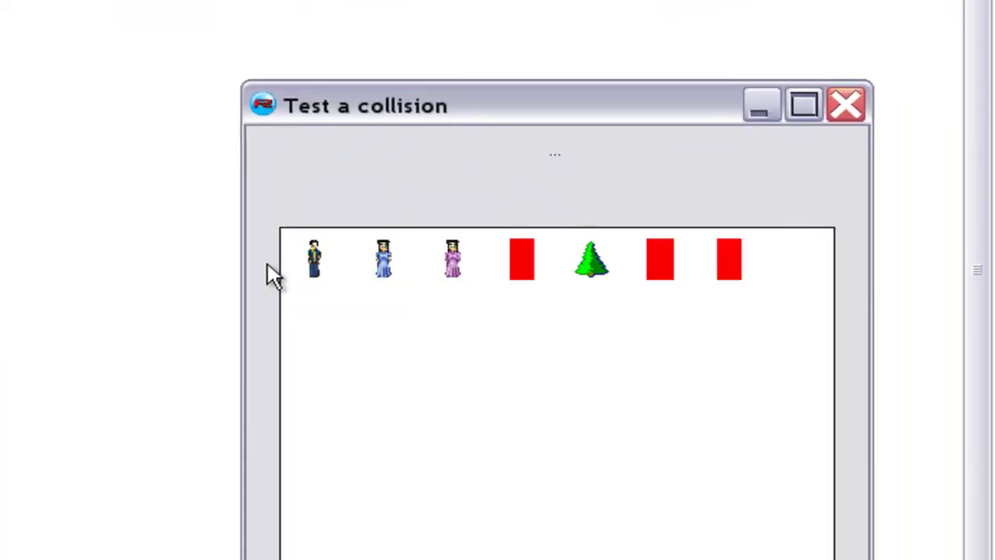
click(595, 260)
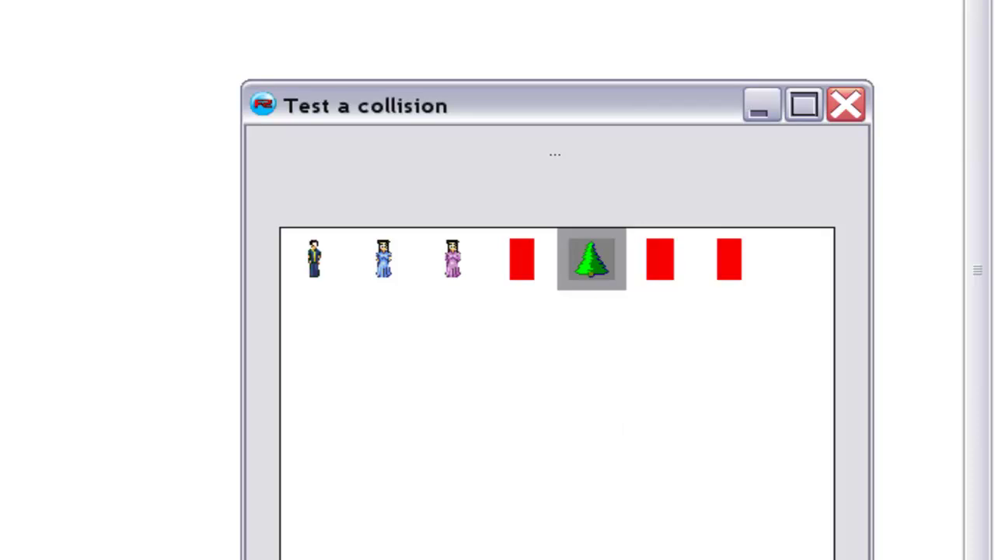
key(Return)
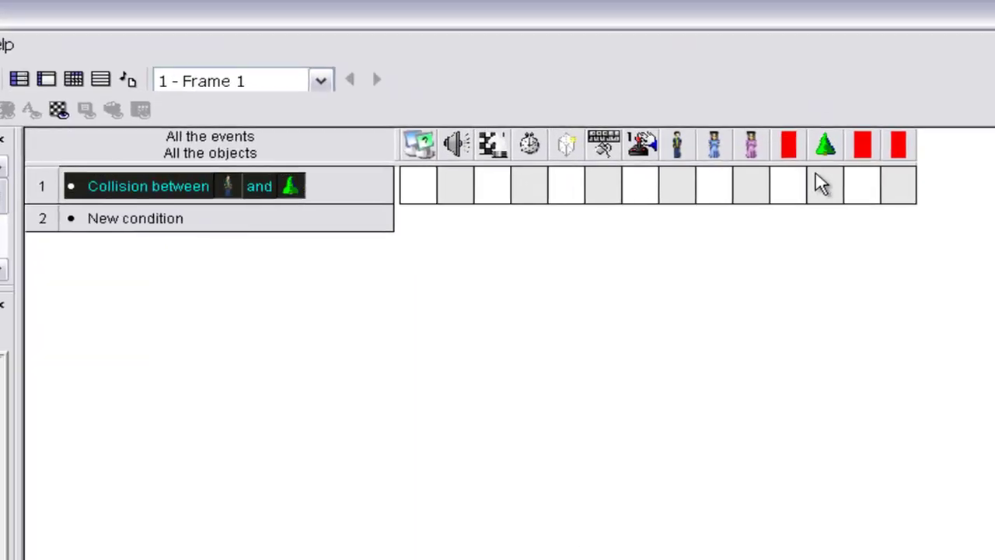
Assign the Stop movement action to the Foreground Scenery group in the collision event
right_click(822, 185)
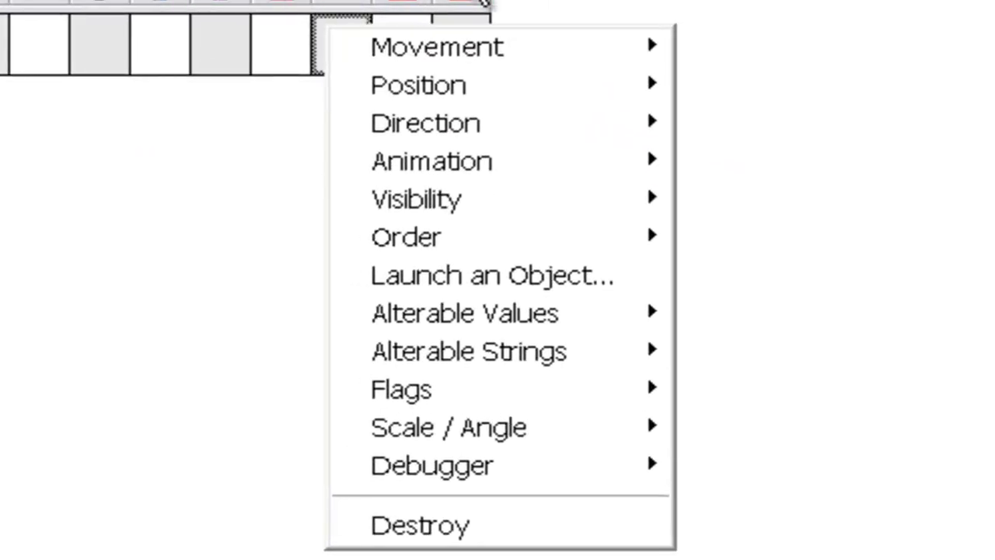
mouse_move(415, 67)
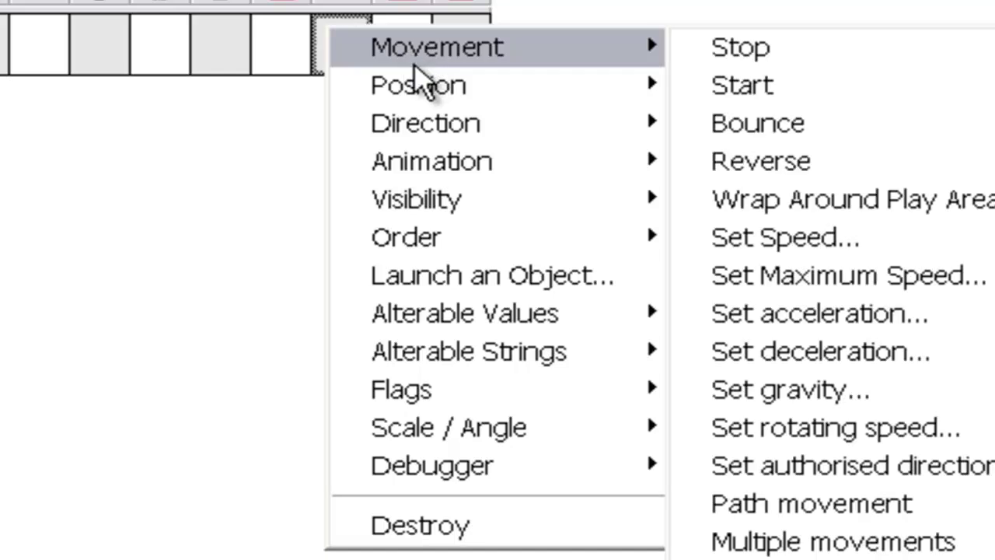
click(767, 49)
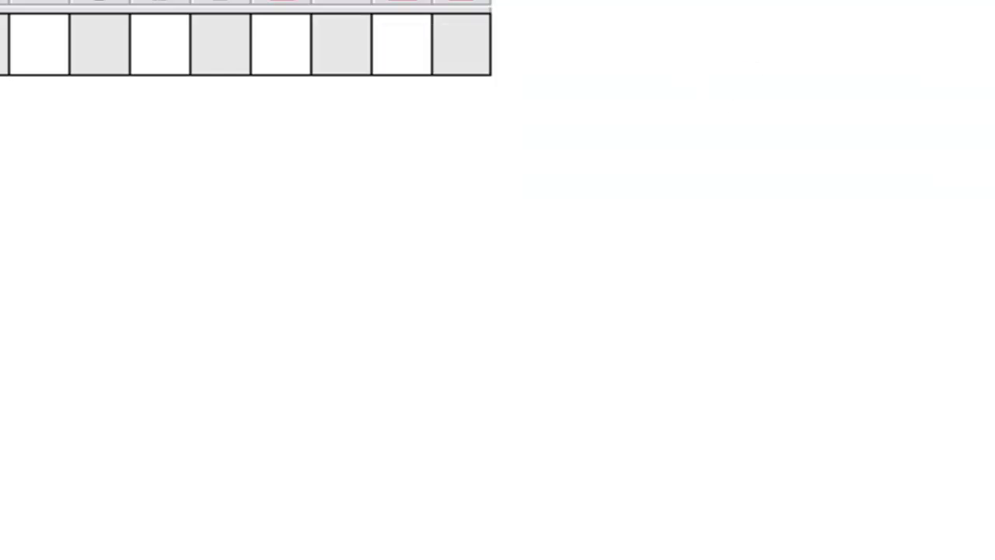
Assign the Stop movement action to the hero in the collision event and briefly test-run the frame
right_click(116, 35)
mouse_move(386, 58)
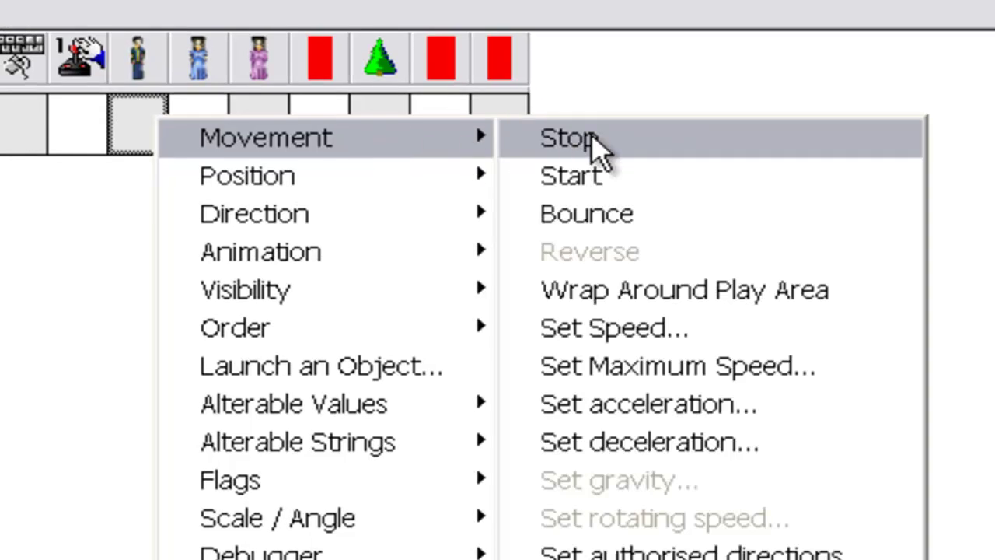
click(592, 137)
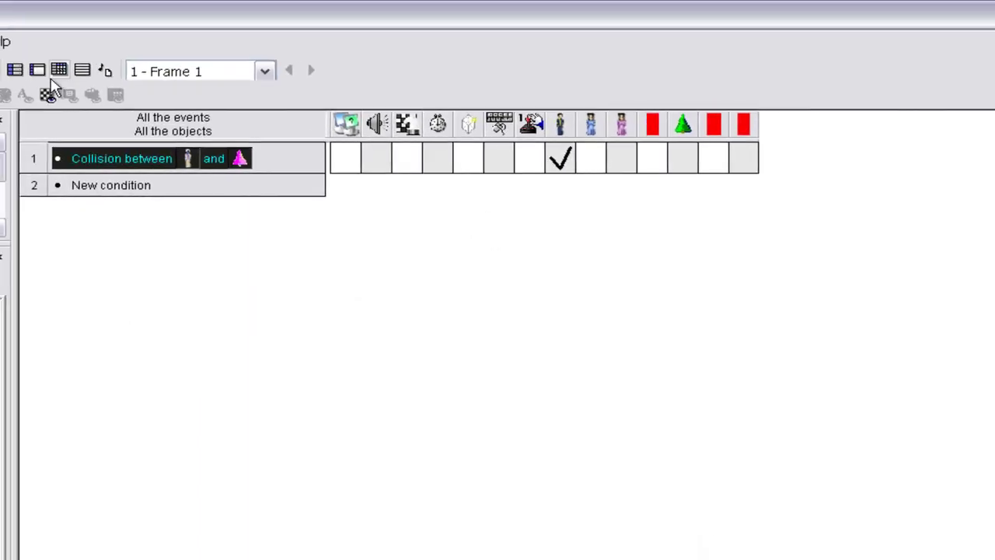
click(59, 71)
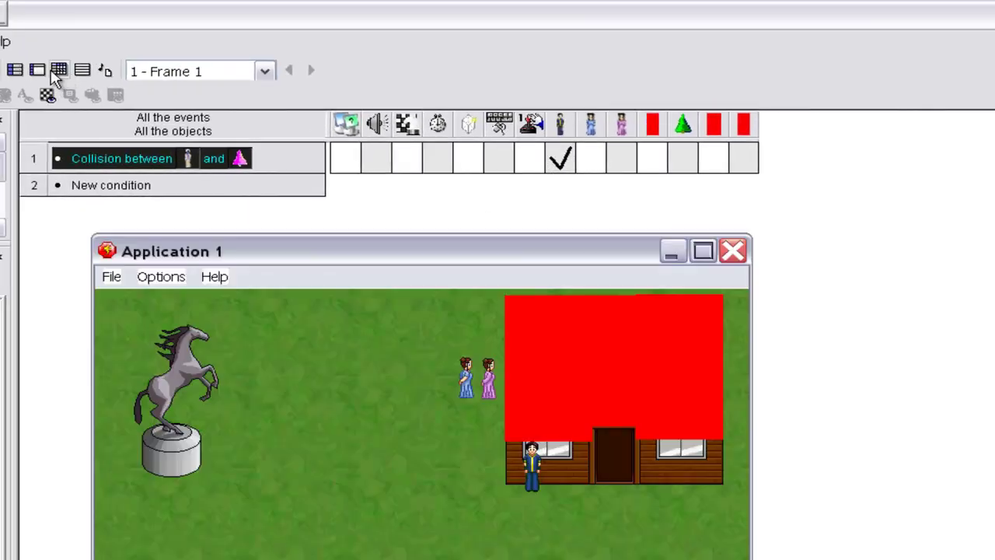
click(733, 251)
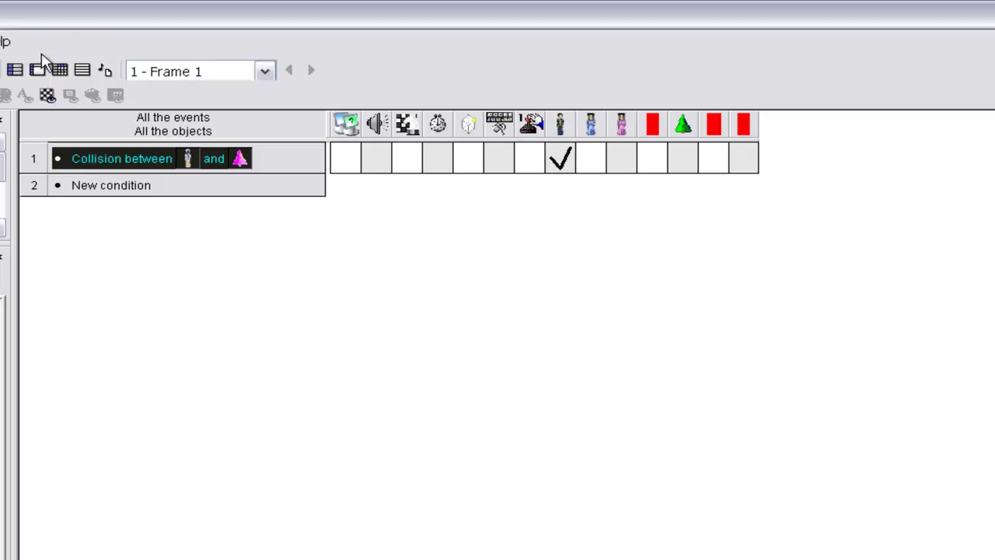
Select the red blocks over the house in the frame editor and turn off Visible at start for them
click(37, 70)
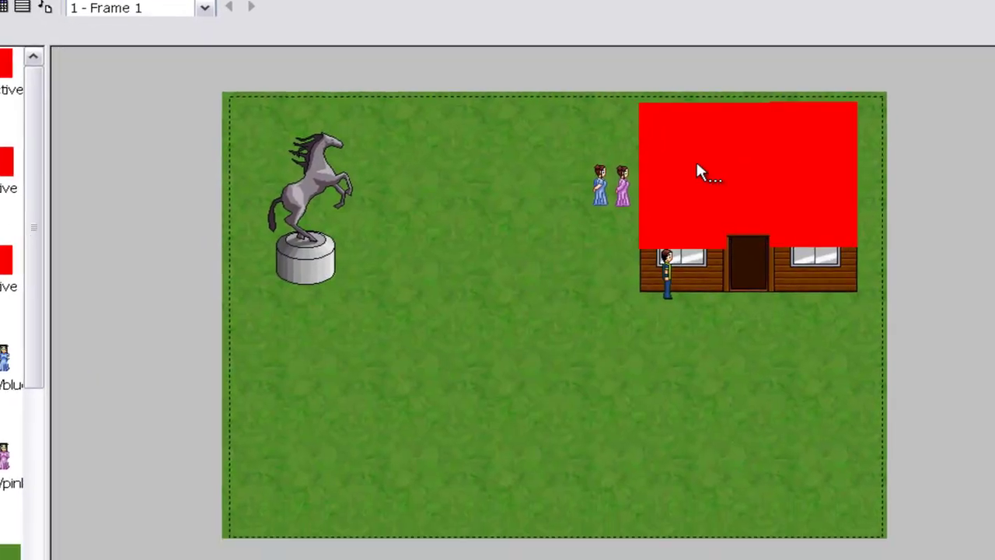
click(685, 152)
ctrl+click(759, 159)
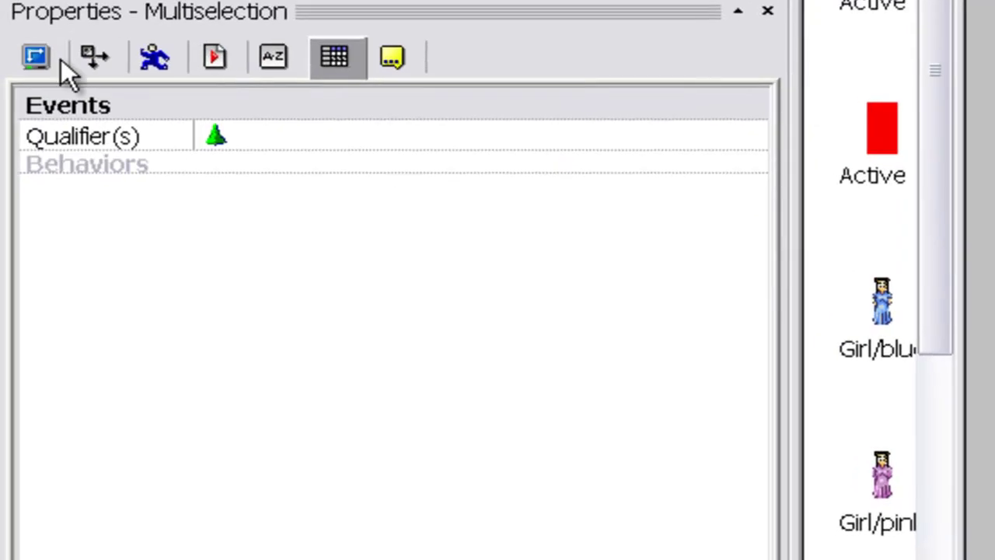
click(32, 57)
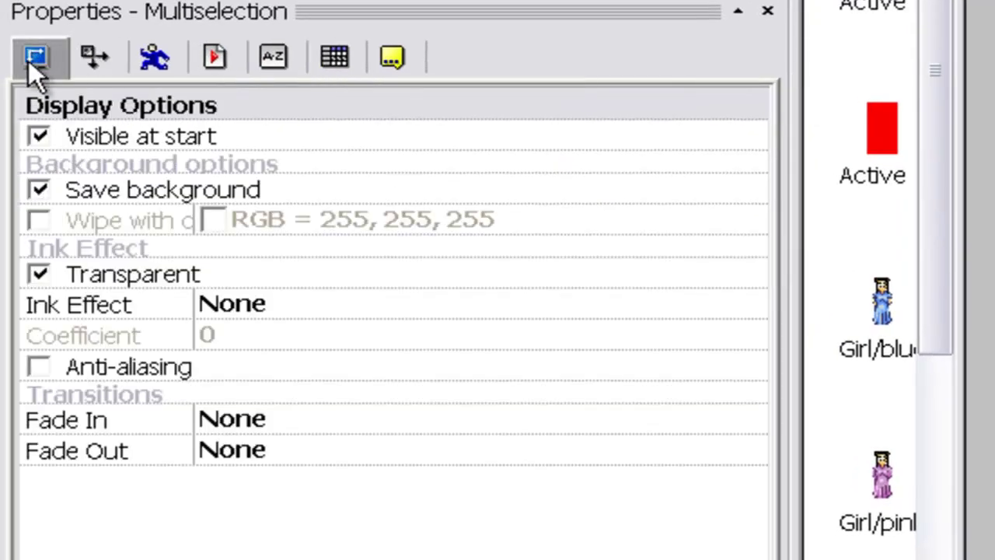
click(37, 137)
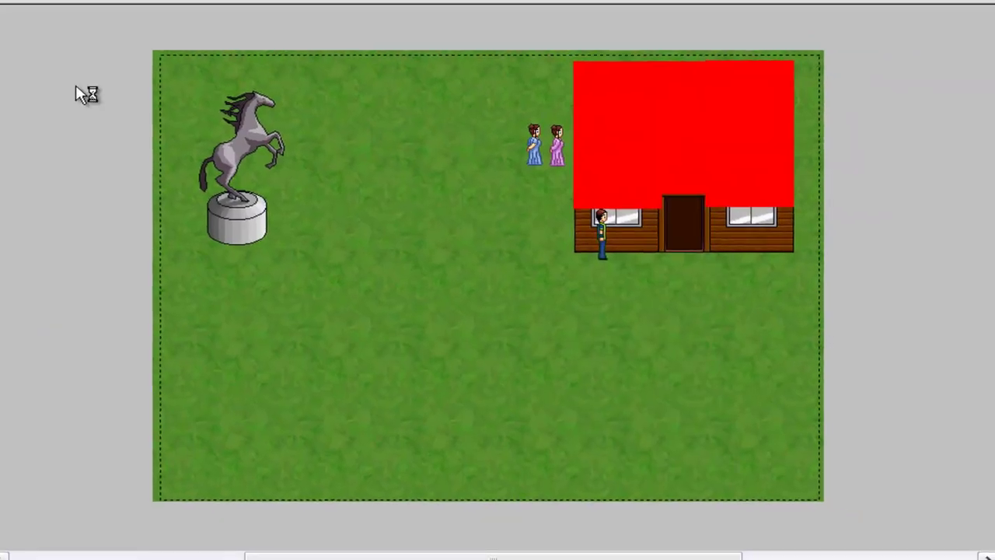
Test-run the game by walking the hero against the house front and in and out of the doorway, and close it
key(F8)
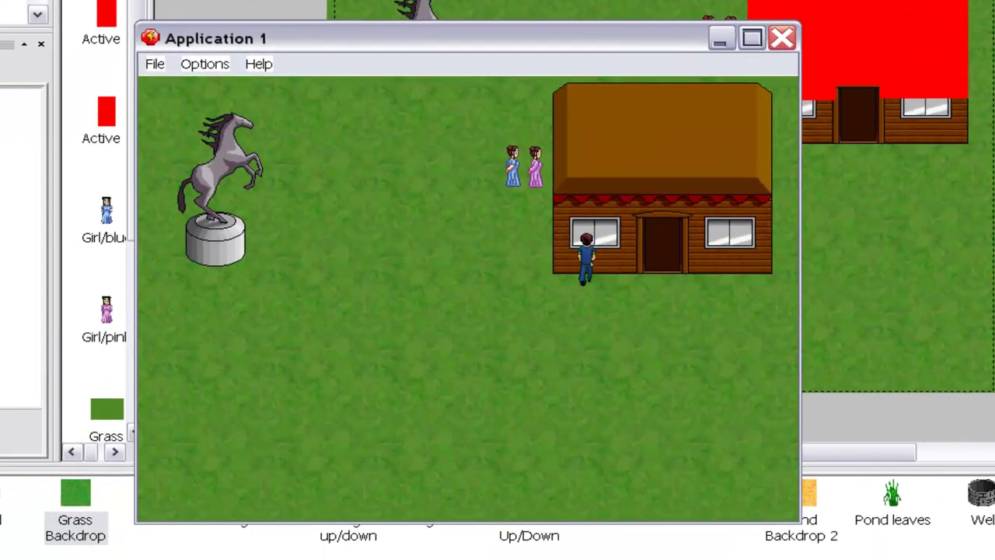
key(Up)
key(Right)
key(Up)
key(Down)
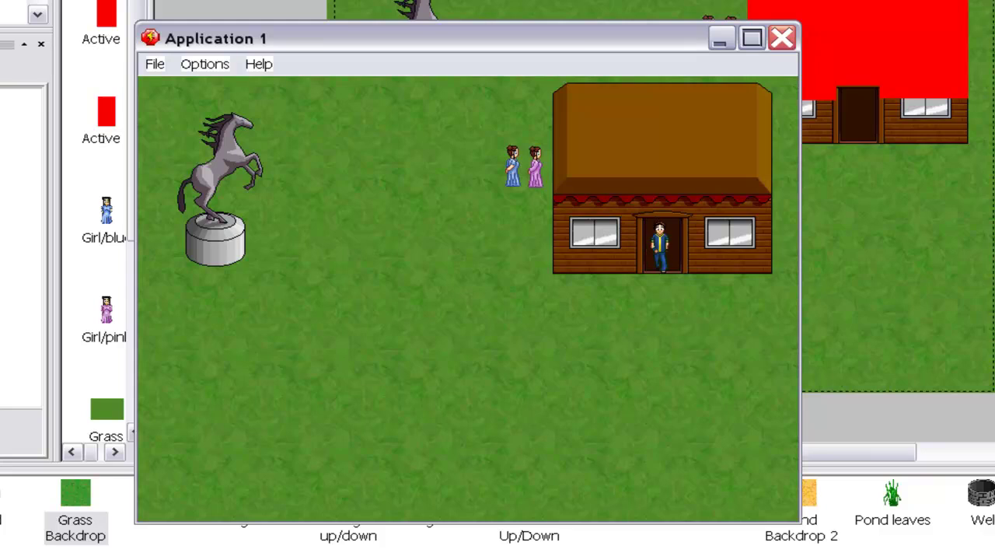
key(Up)
key(Down)
key(Down)
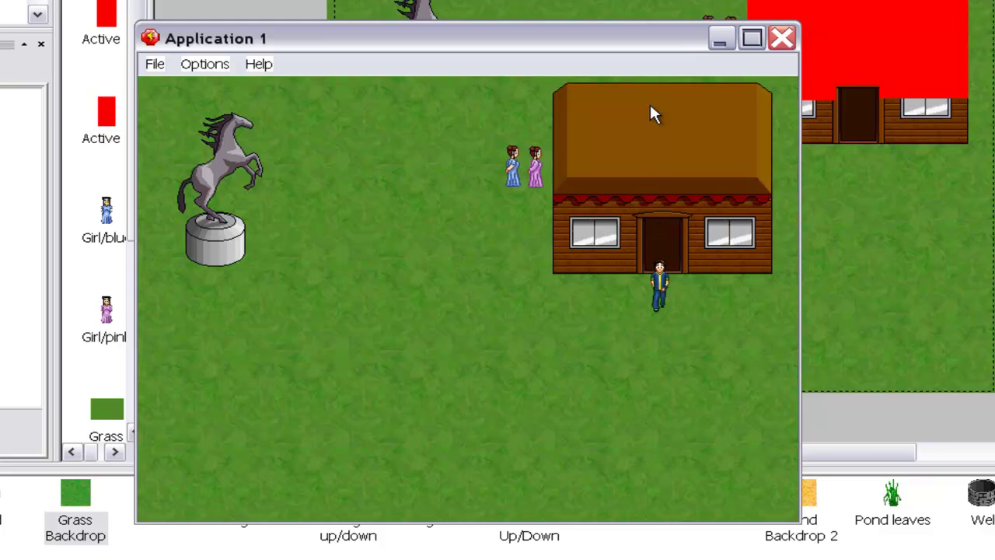
click(783, 37)
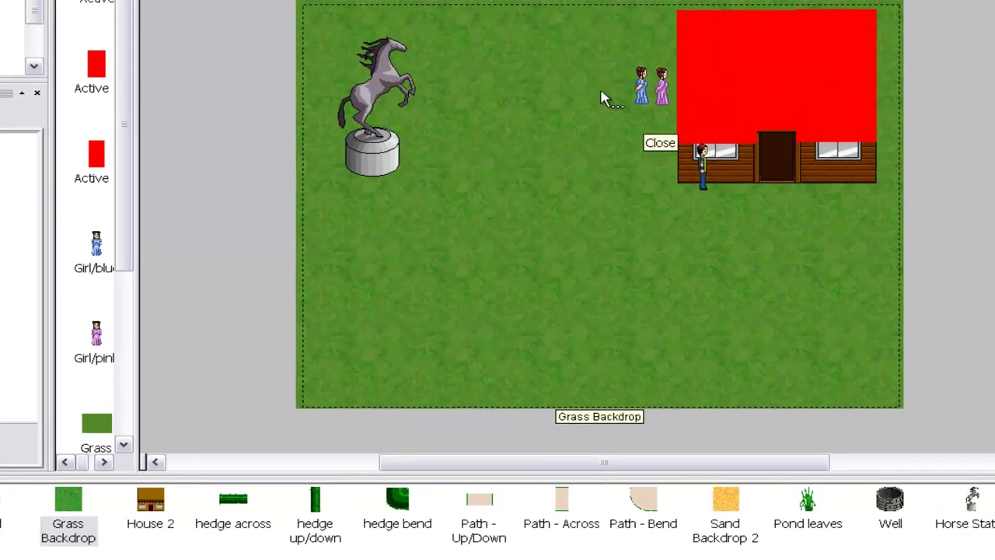
Move the hero from the house front to the empty area outside the frame beside the horse statue
click(702, 164)
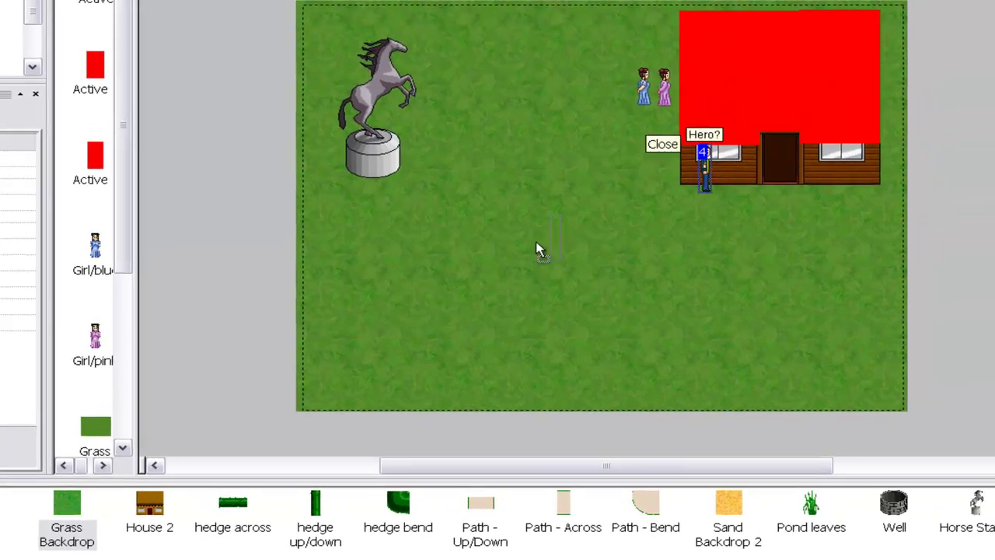
drag(536, 247, 387, 199)
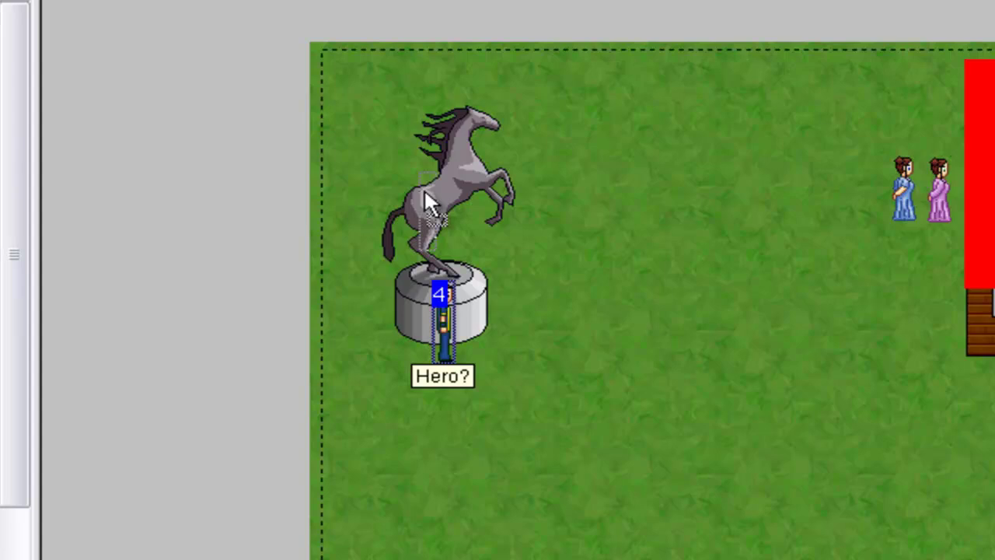
drag(447, 307, 205, 233)
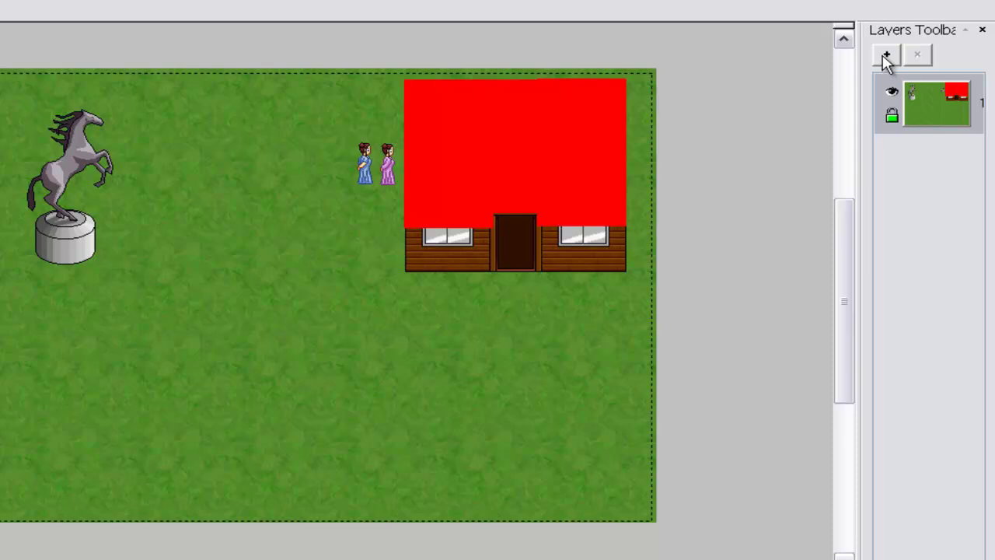
Add a second layer to the frame, look up the toolbar list, and make the new layer active
click(886, 56)
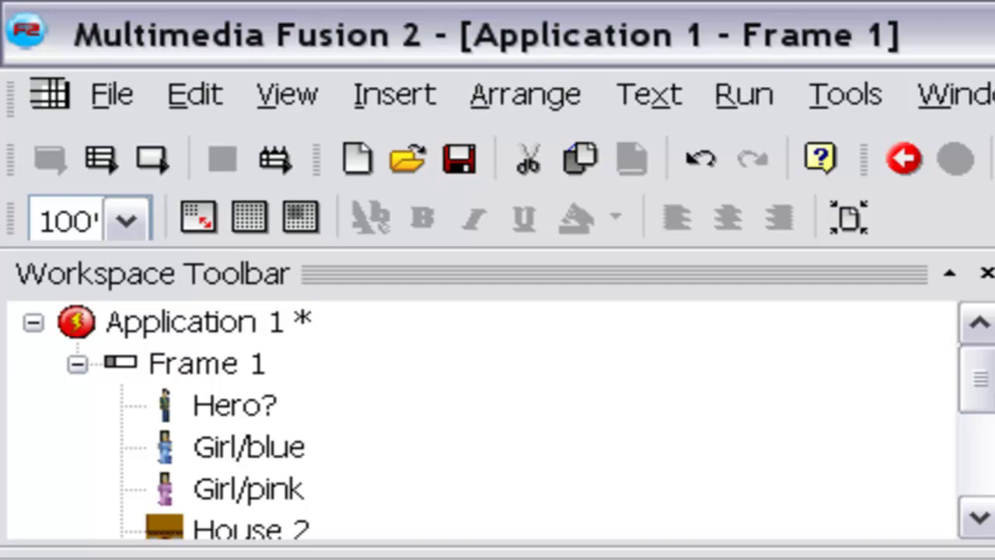
click(288, 97)
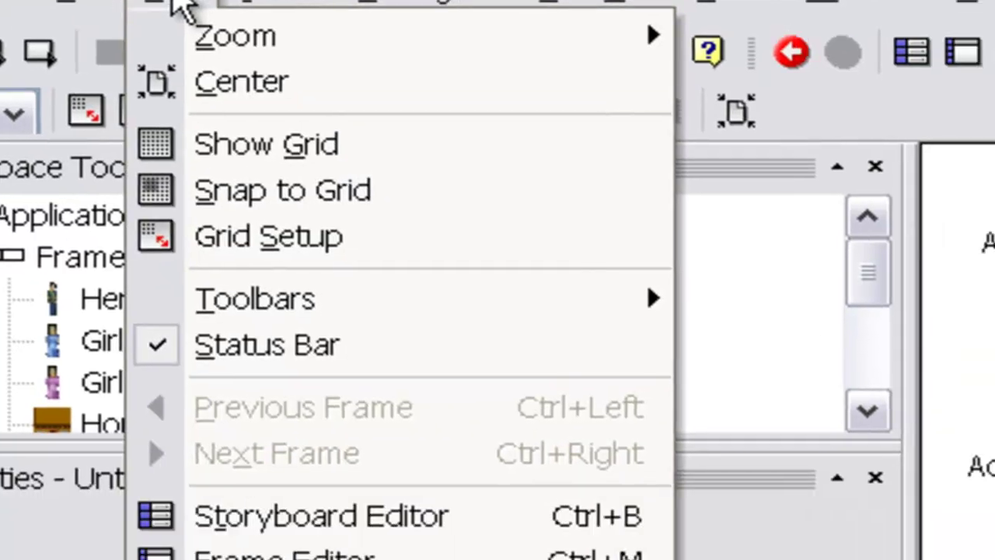
mouse_move(330, 302)
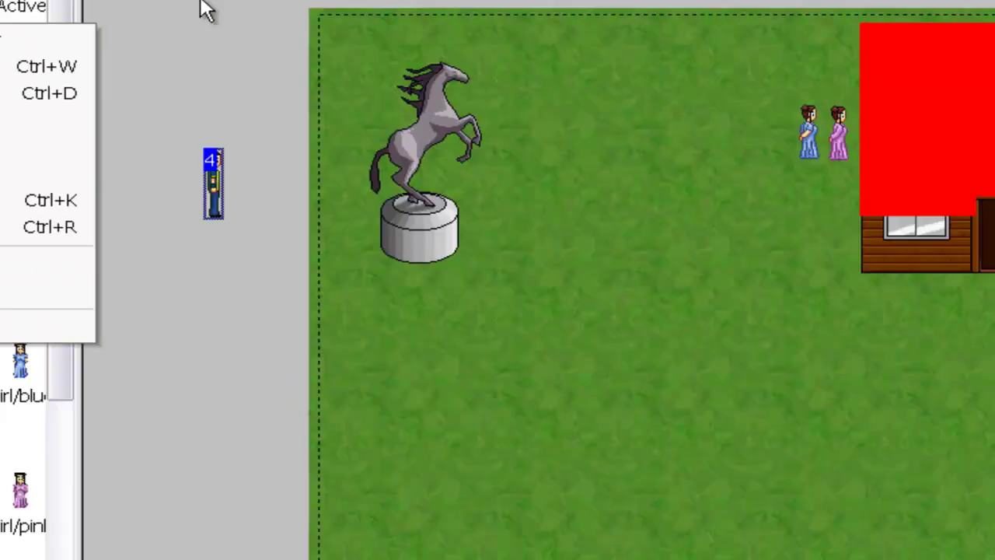
click(202, 2)
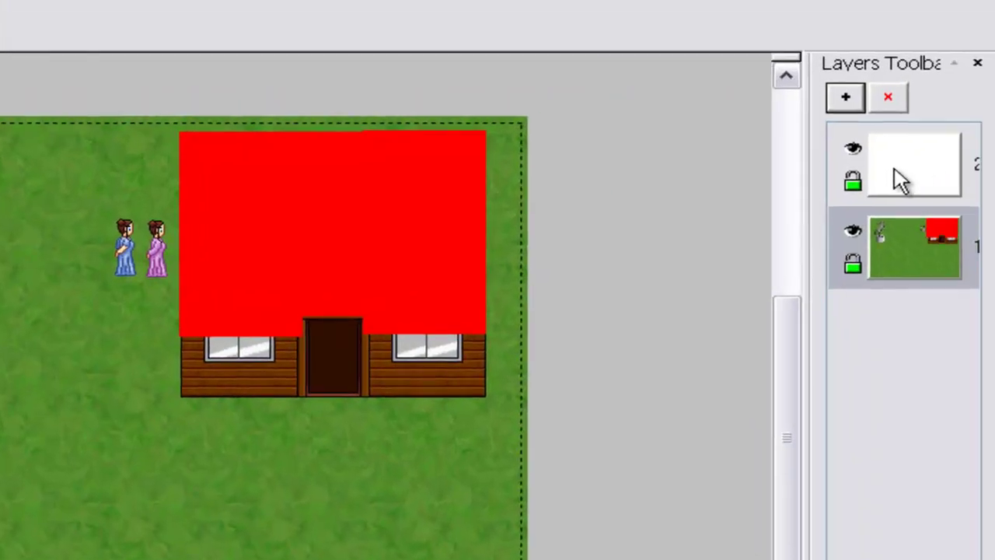
click(894, 193)
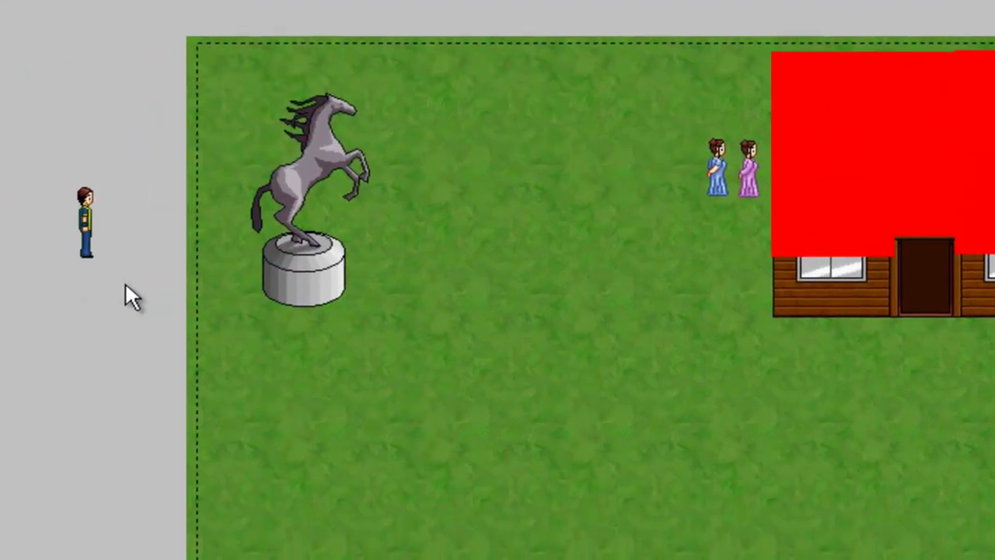
Clone the horse statue with 2 rows and 1 column and place the copy on the grass between the statue and the girls
right_click(276, 142)
click(327, 133)
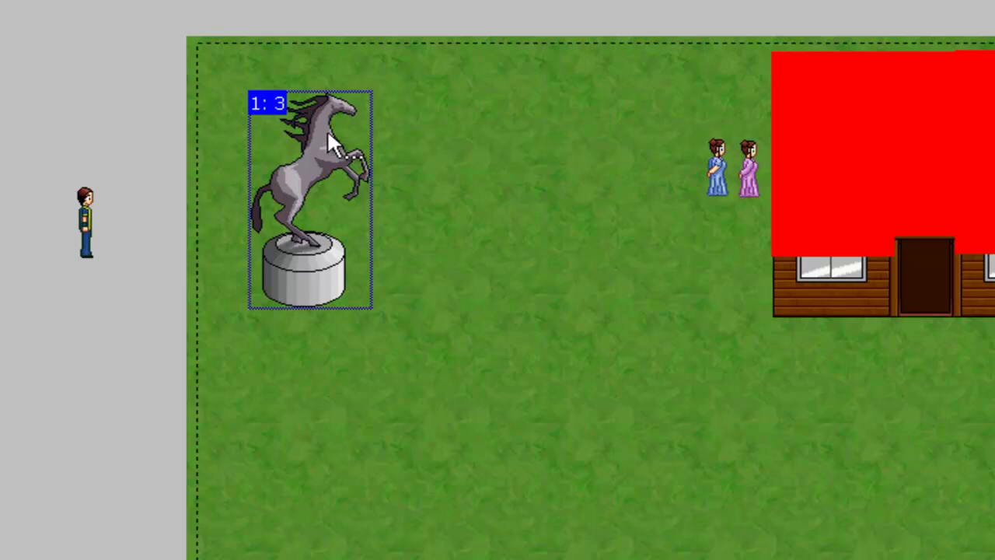
right_click(326, 140)
click(502, 291)
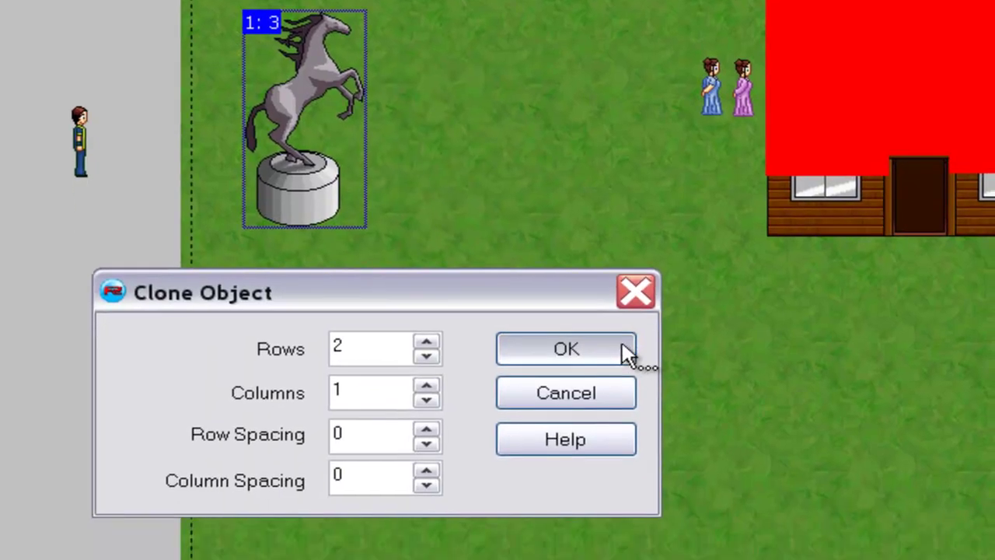
click(614, 428)
mouse_move(273, 262)
mouse_down()
mouse_move(527, 132)
mouse_move(528, 104)
mouse_up()
Erase the pedestal from the cloned statue's image so that only the horse is left
double_click(528, 104)
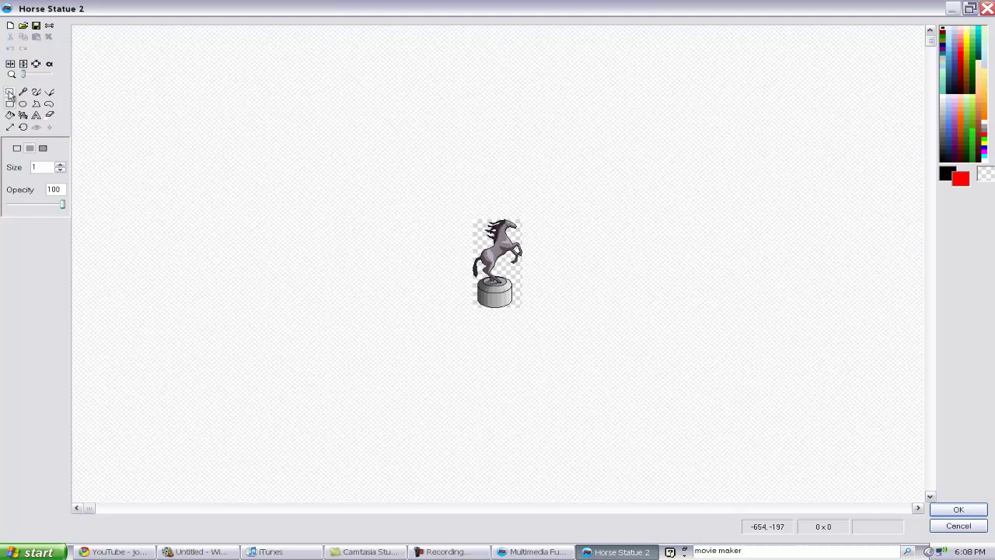
click(11, 91)
drag(364, 123, 639, 273)
drag(627, 358, 430, 271)
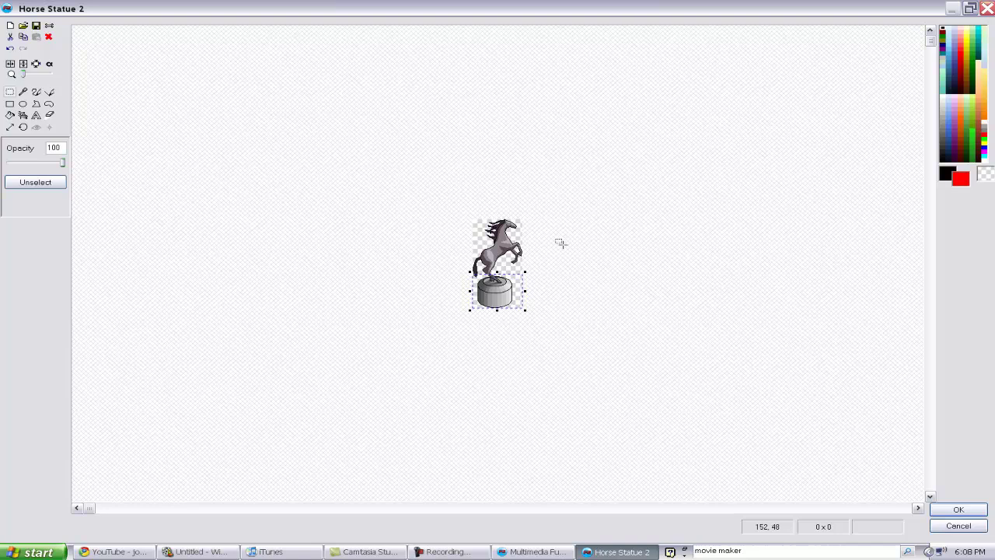
key(Delete)
click(958, 509)
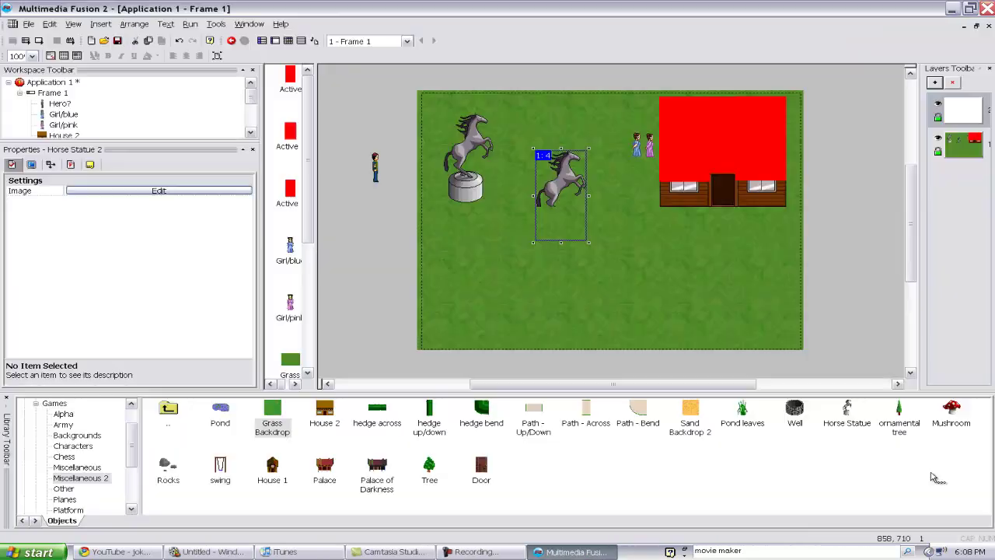
Erase the horse from the original statue's image so that only the pedestal is left
double_click(471, 146)
drag(437, 162, 602, 275)
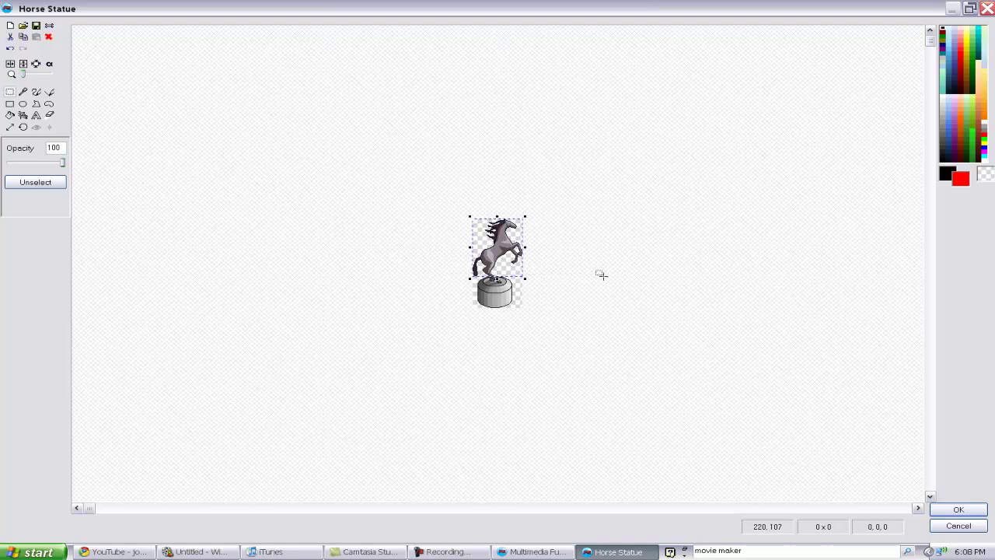
key(Delete)
click(959, 509)
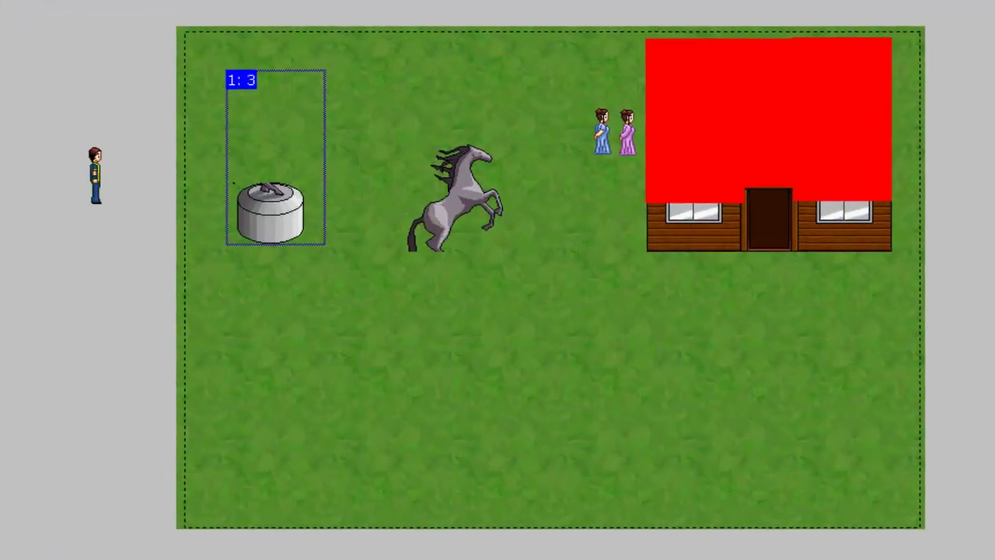
Cut the separate horse and paste it onto the second layer, just above and beside the pedestal
click(446, 175)
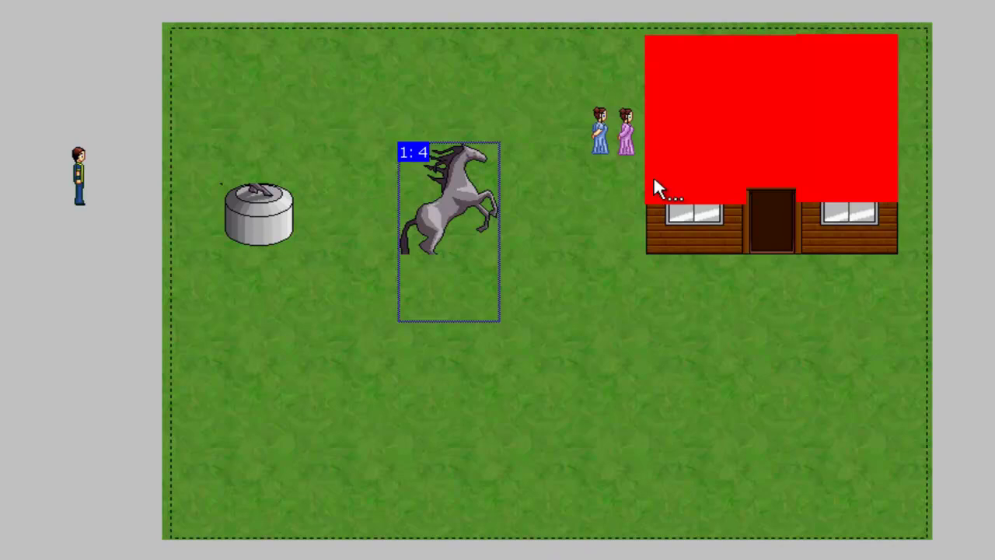
key(Delete)
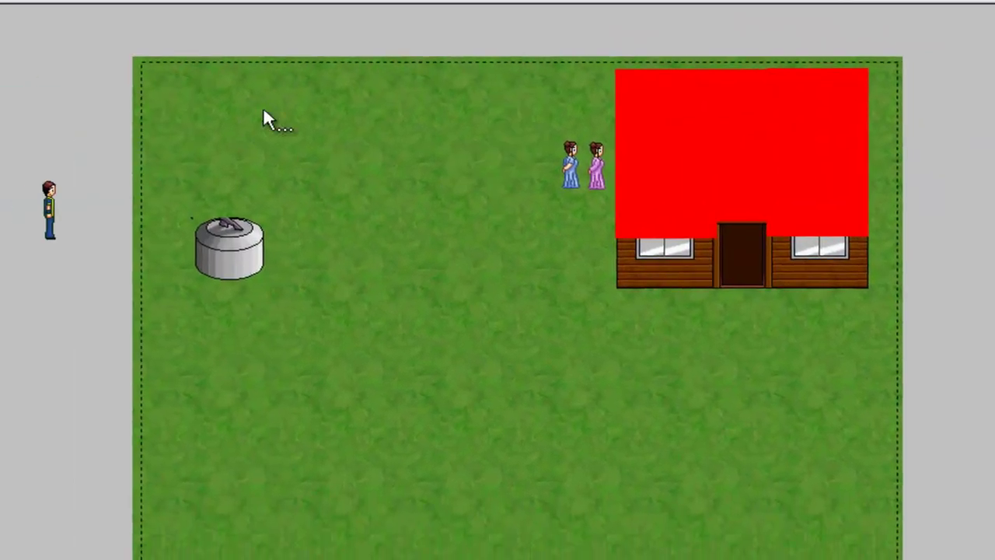
key(ctrl+z)
drag(299, 156, 262, 129)
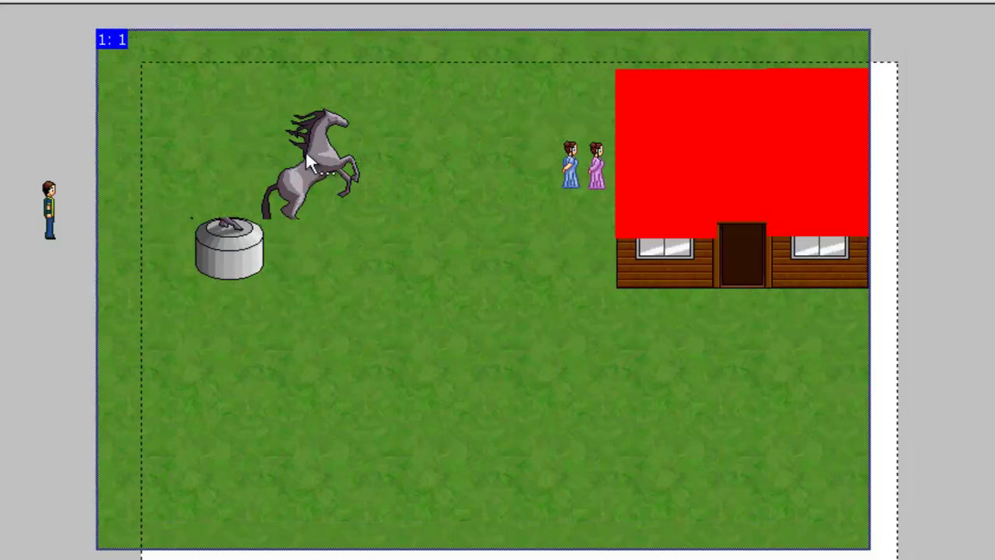
drag(422, 243, 464, 286)
drag(457, 283, 448, 266)
Place the horse on top of the pedestal and nudge it down until the two parts line up as one statue
drag(315, 157, 246, 145)
click(242, 268)
key(Down)
key(Down)
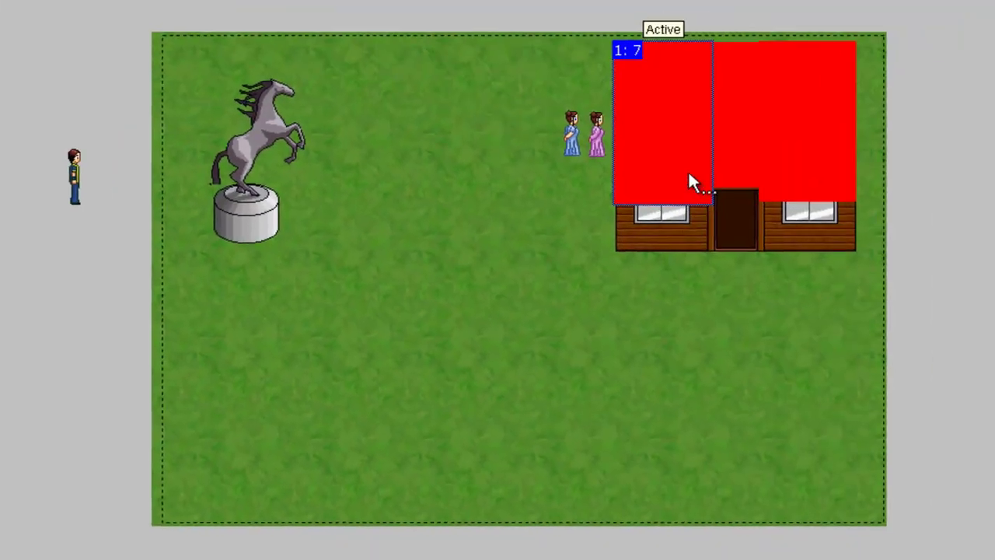
Clone the red block over the house's left part and place the copy on the grass beside the statue
right_click(642, 104)
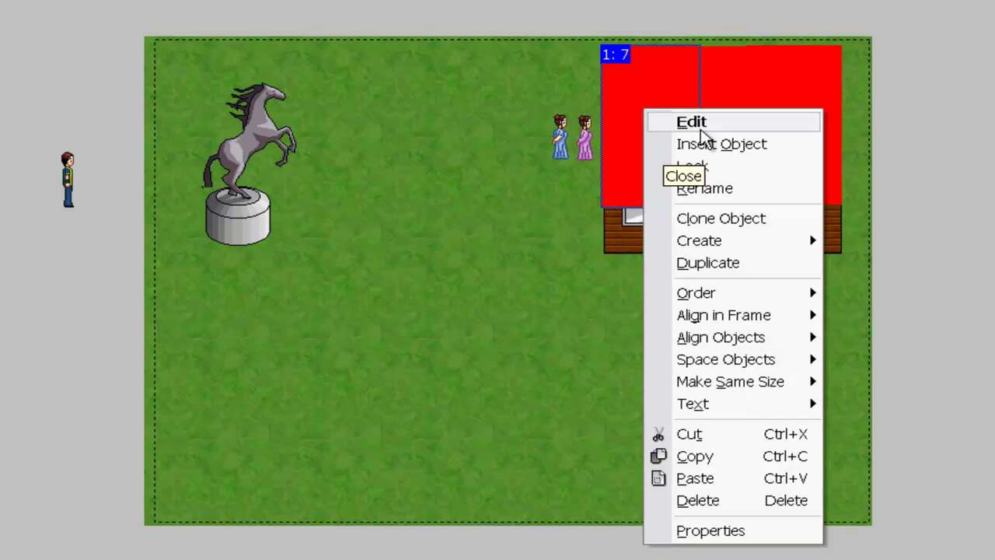
click(740, 219)
click(447, 341)
drag(642, 361, 373, 262)
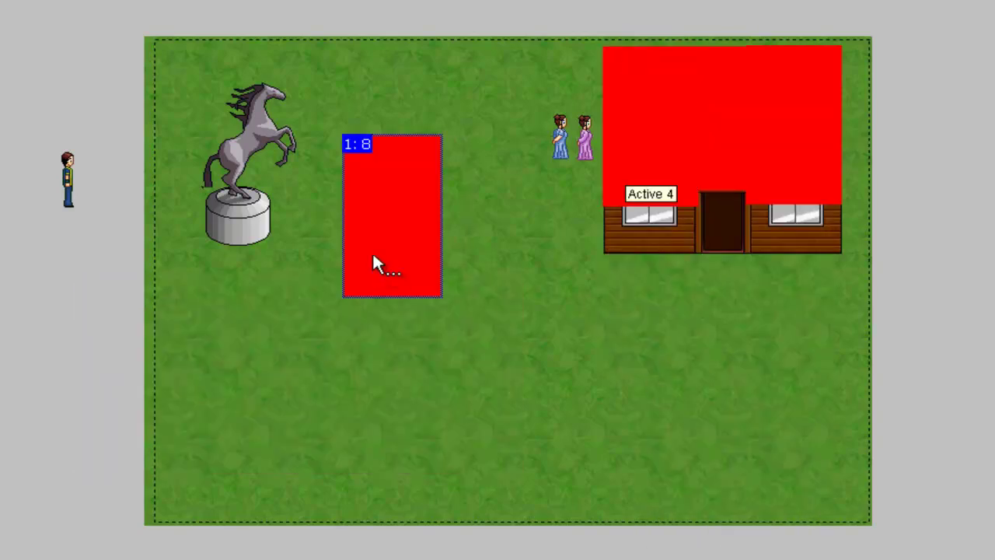
Shrink the cloned red block to a thin horizontal strip and place it across the top of the statue's pedestal
click(391, 143)
drag(393, 129, 392, 289)
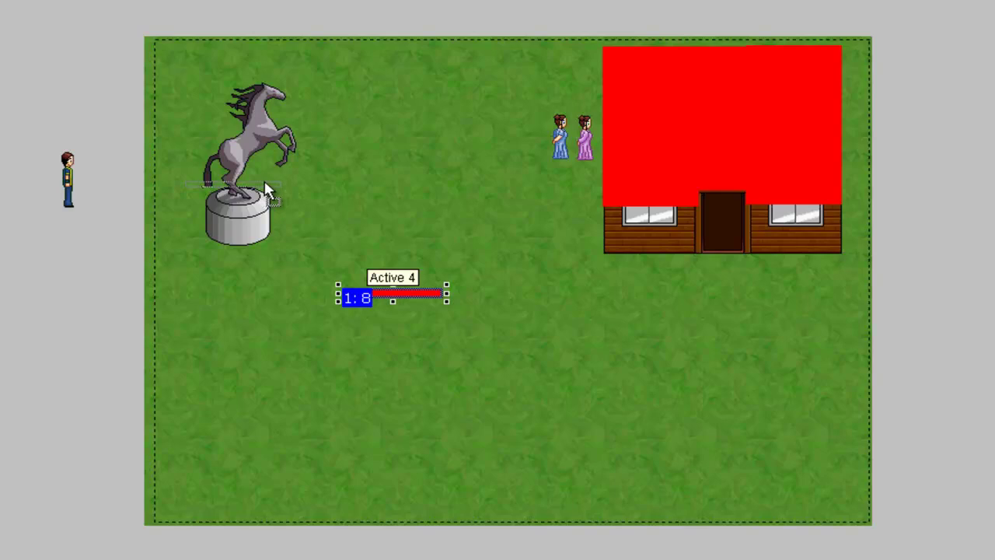
drag(268, 191, 282, 184)
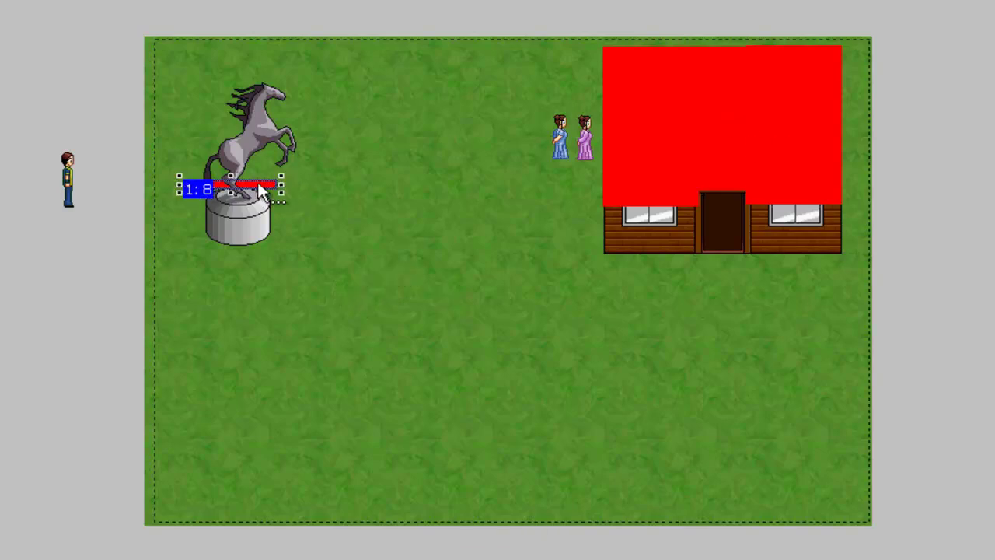
Narrow and reposition the red strip across the top of the statue's pedestal, and test-run the game by walking the hero beside the statue
drag(179, 189, 193, 189)
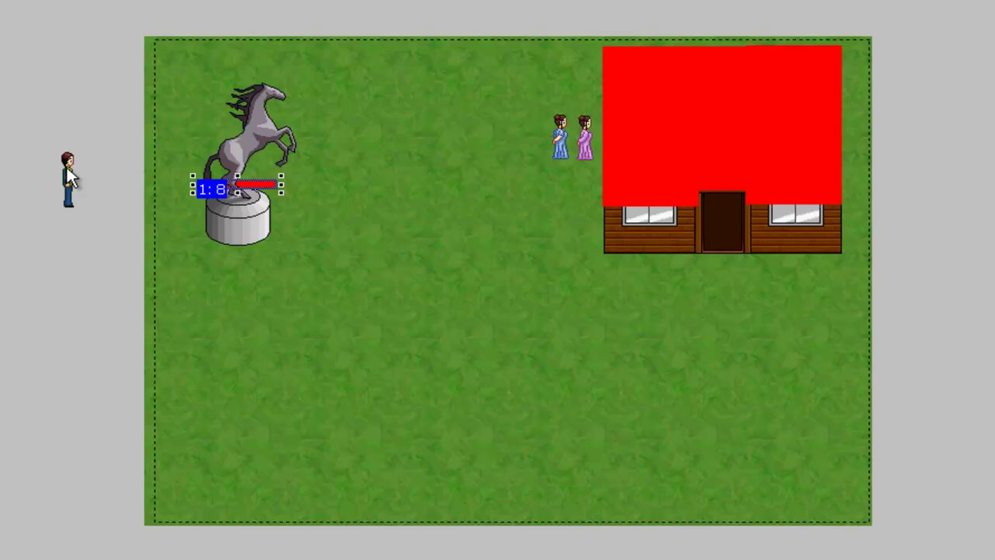
drag(267, 187, 276, 189)
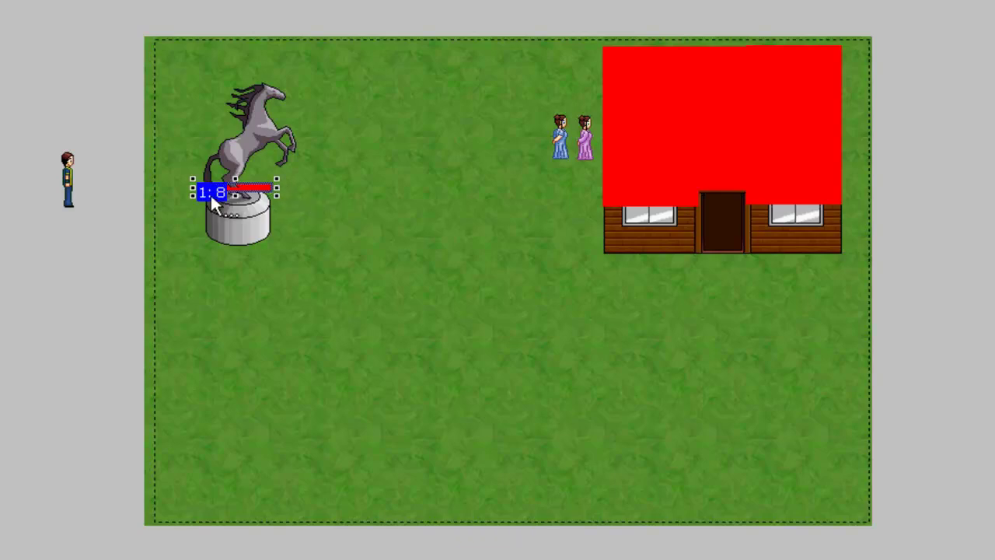
drag(197, 187, 240, 179)
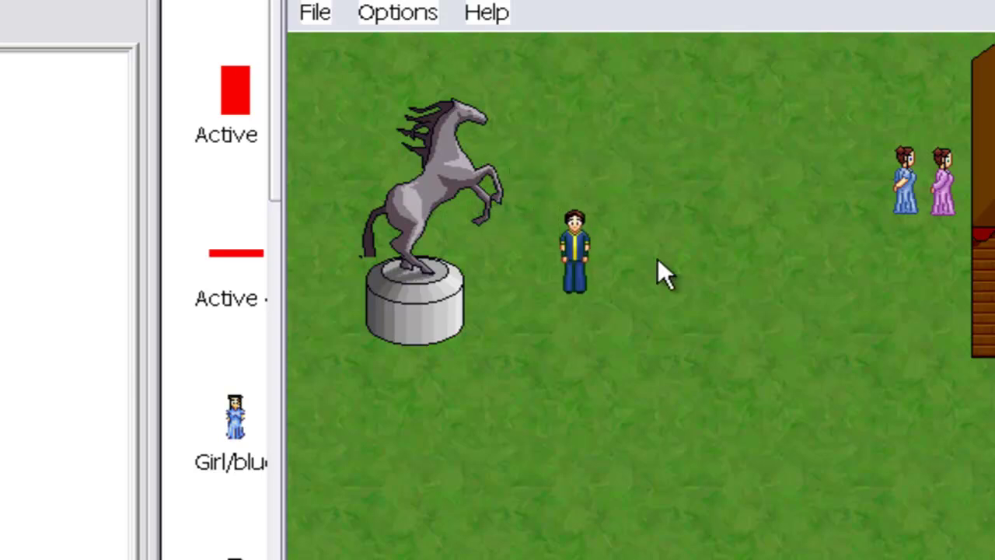
click(519, 182)
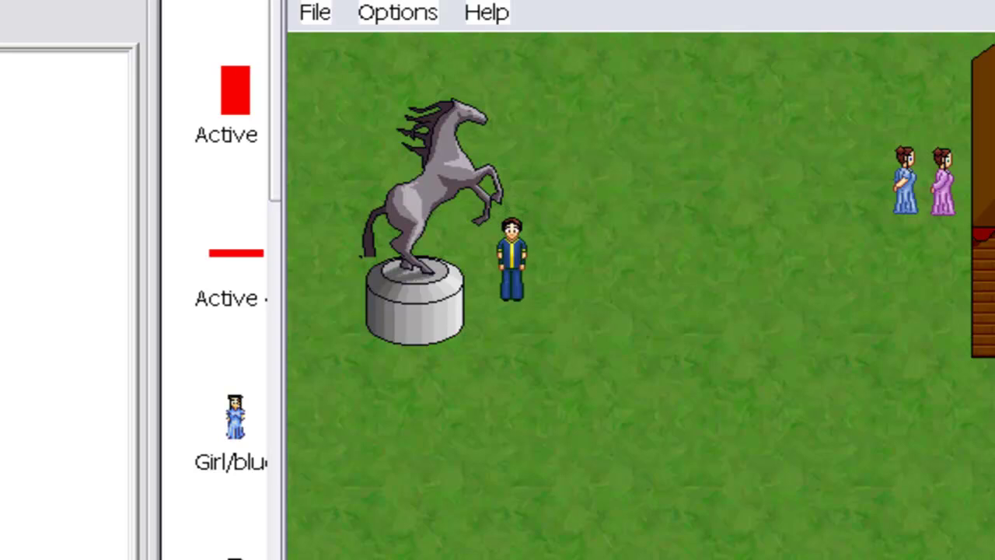
key(Escape)
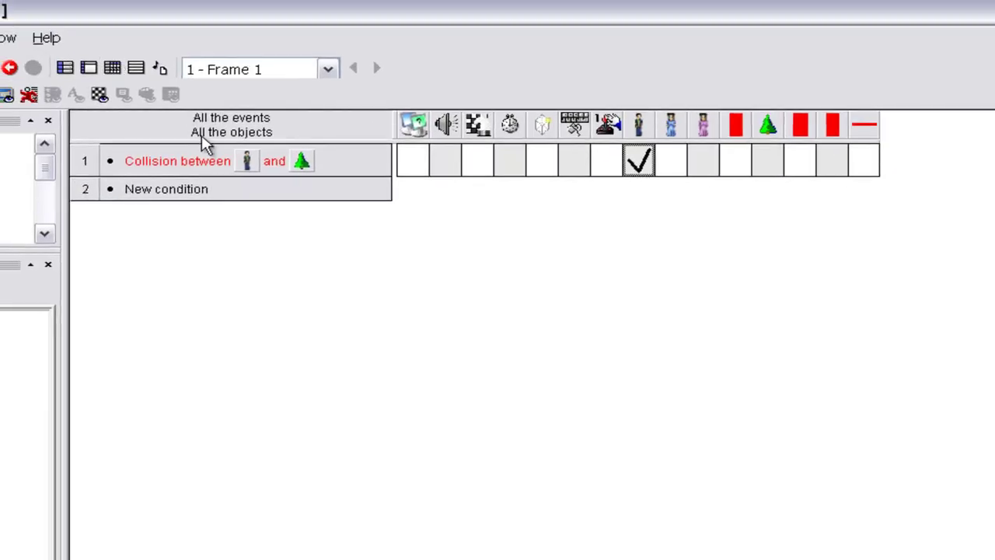
Start a new event condition and bring up the conditions that concern the frame, such as Start of frame
double_click(187, 191)
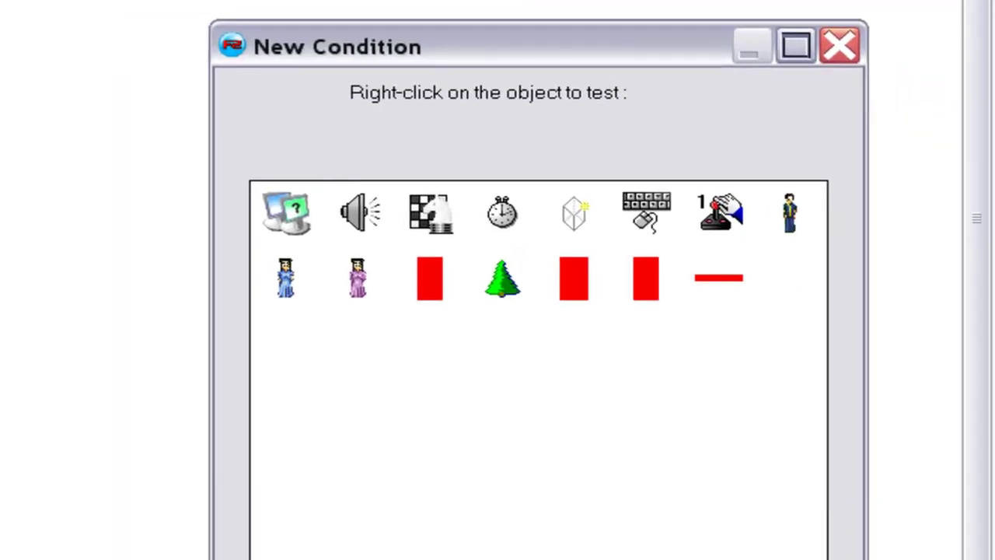
right_click(449, 211)
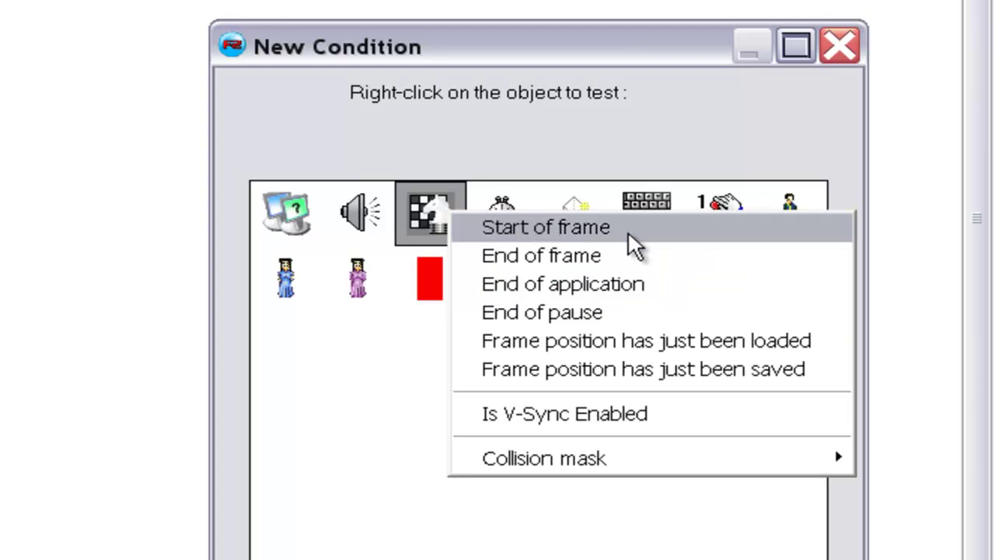
right_click(340, 202)
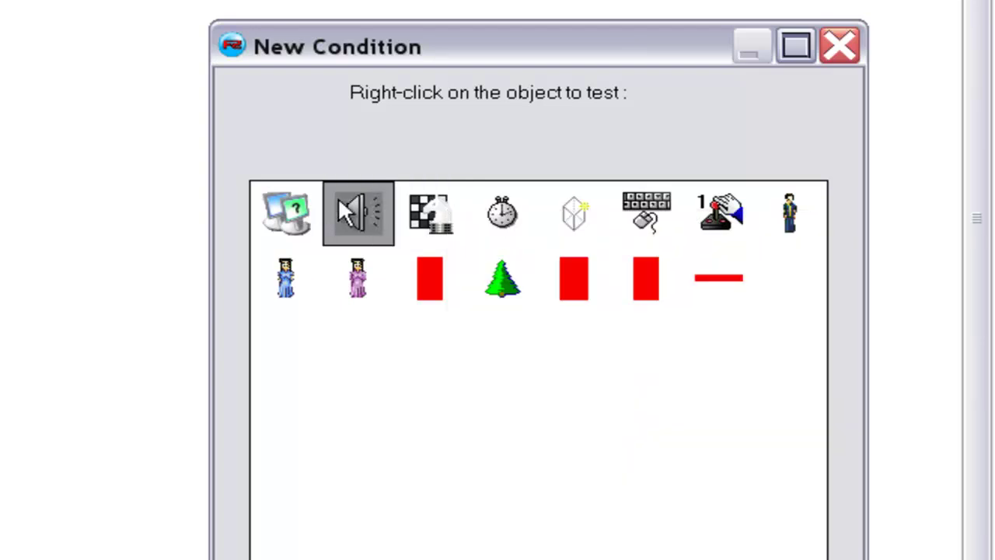
right_click(339, 203)
mouse_move(413, 241)
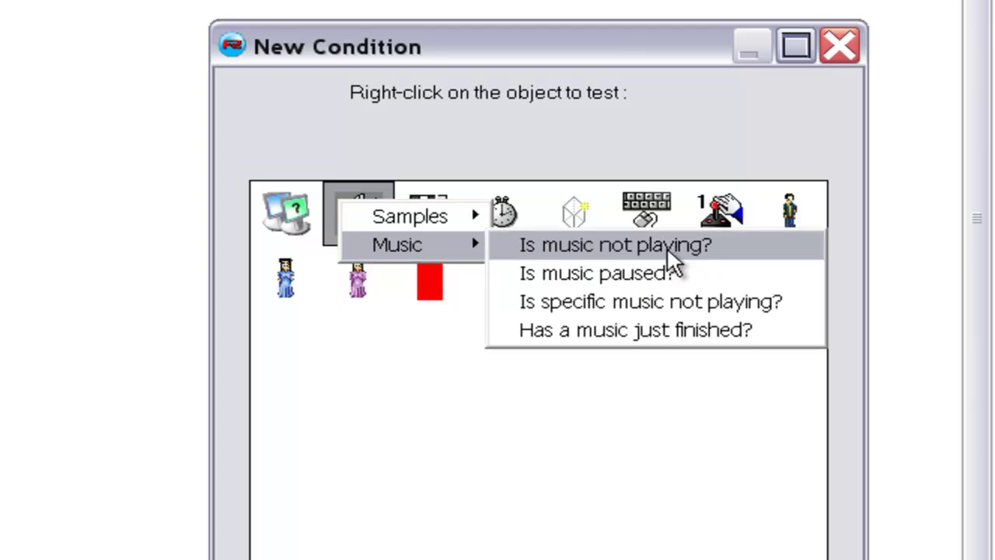
click(667, 246)
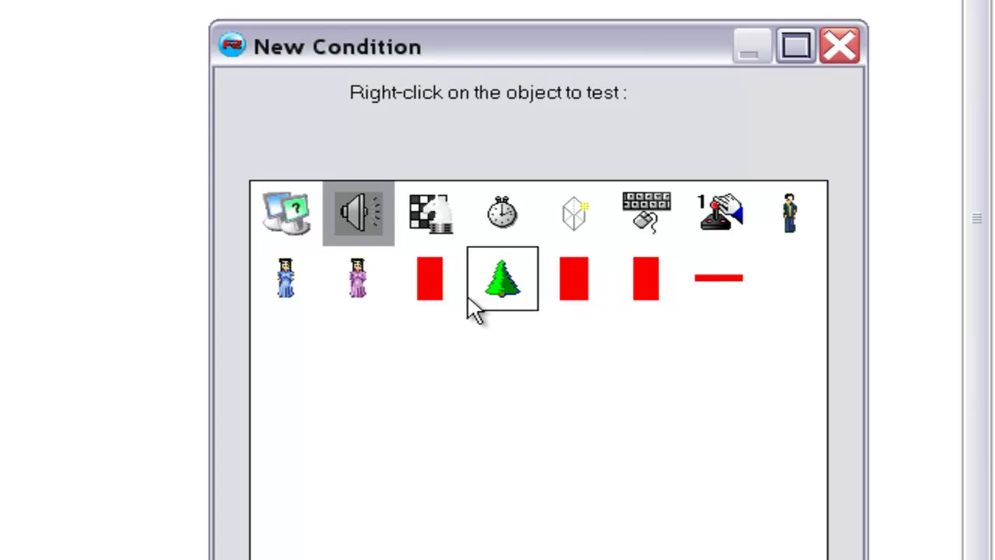
Add the Start of frame condition and give it a Play and Loop Music sound action
right_click(451, 211)
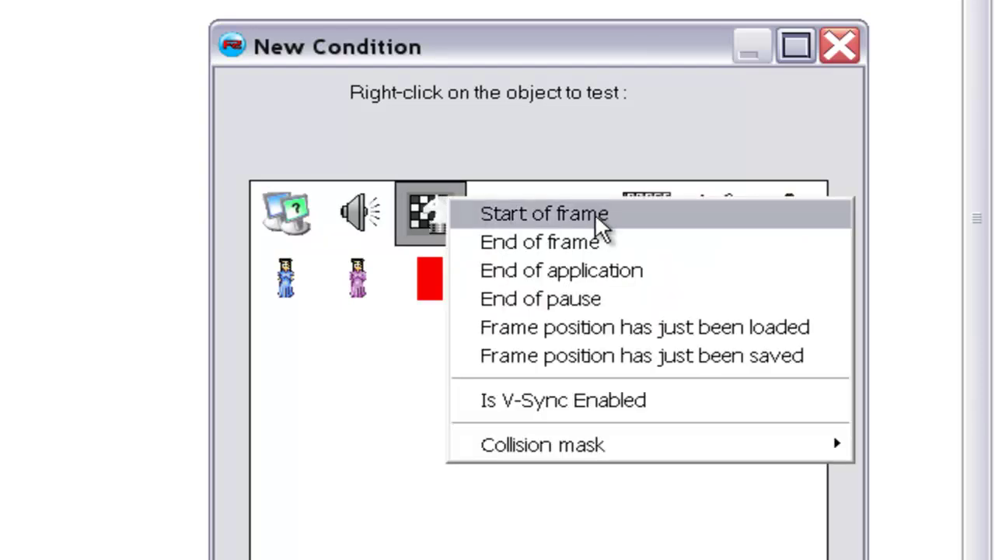
click(719, 229)
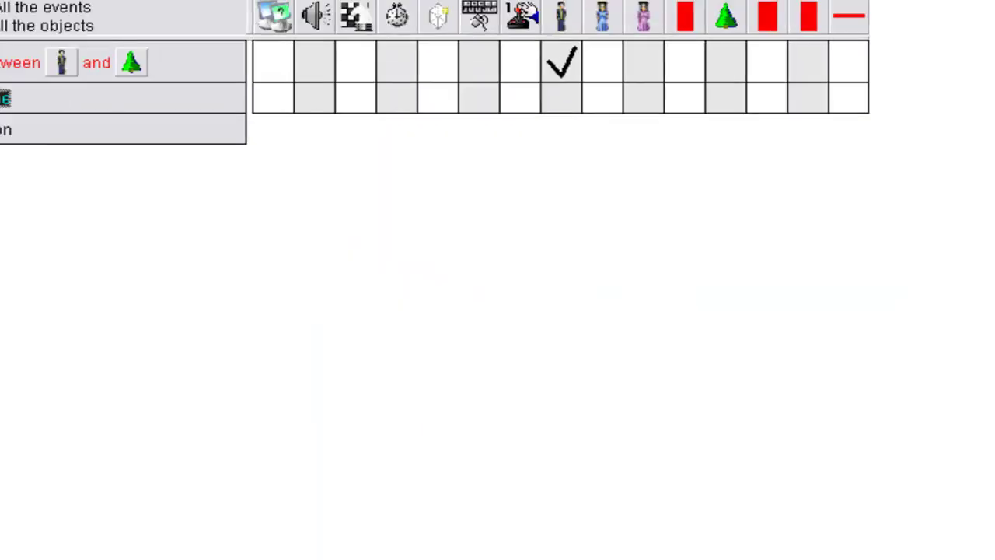
click(503, 150)
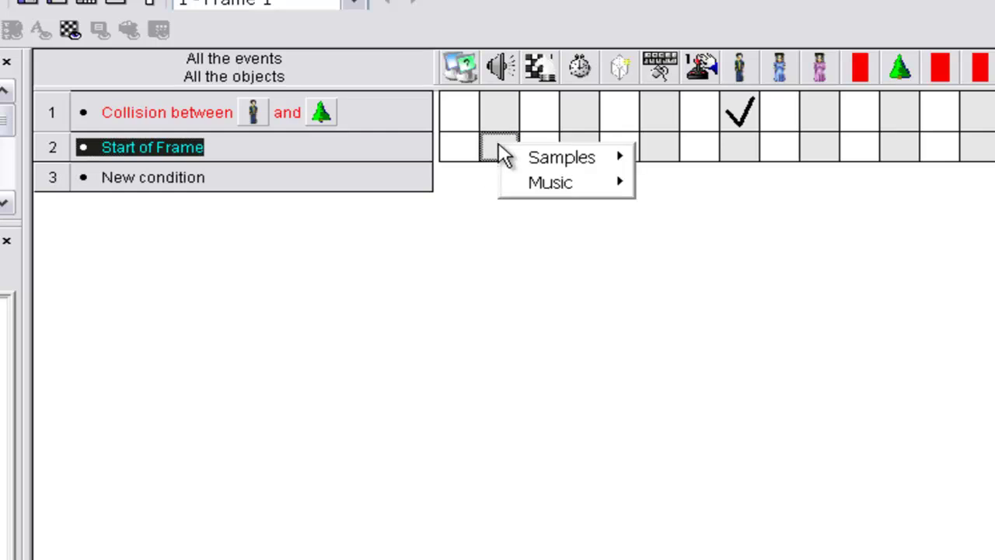
mouse_move(564, 181)
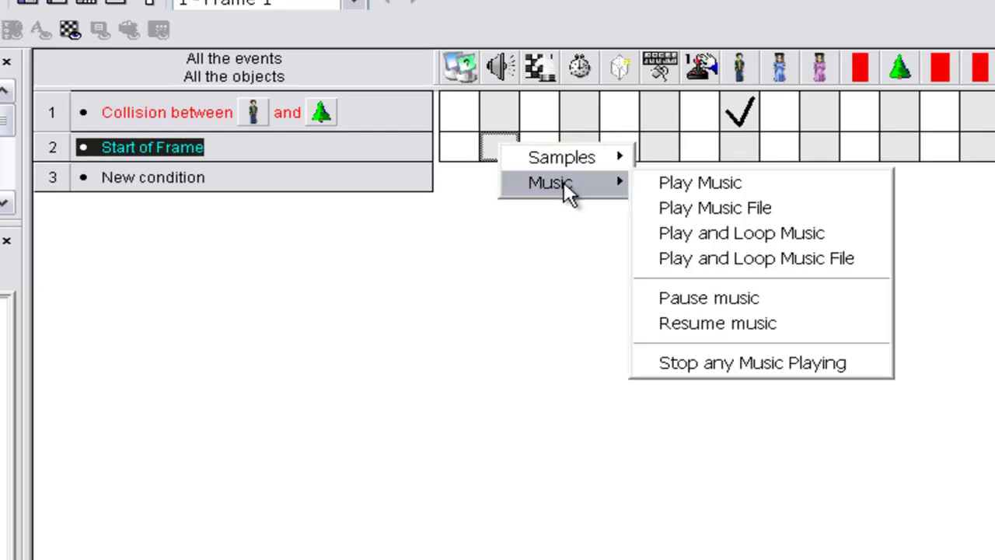
click(799, 231)
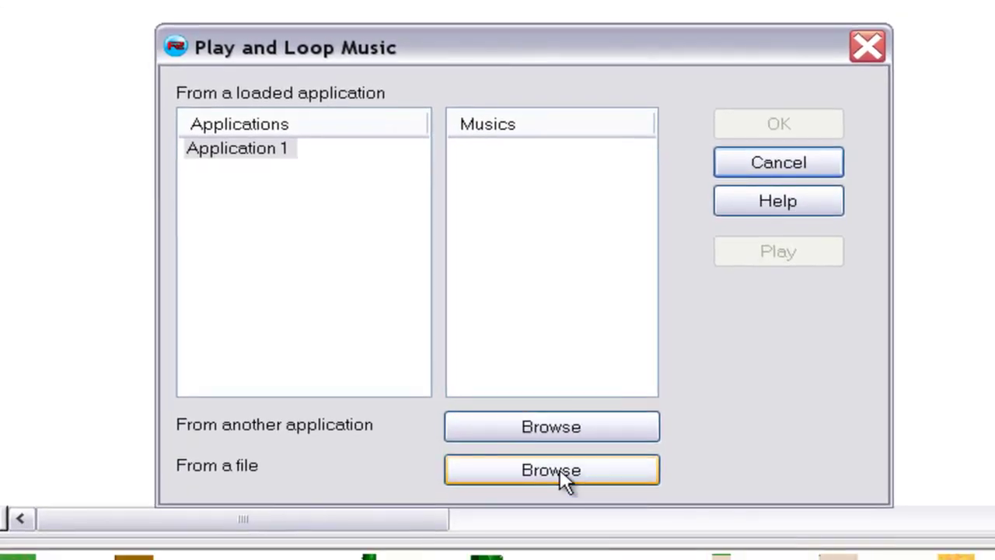
Load FASTLANE.MID from the MIDI folder as the looped music and set its repeat count to 0
click(559, 514)
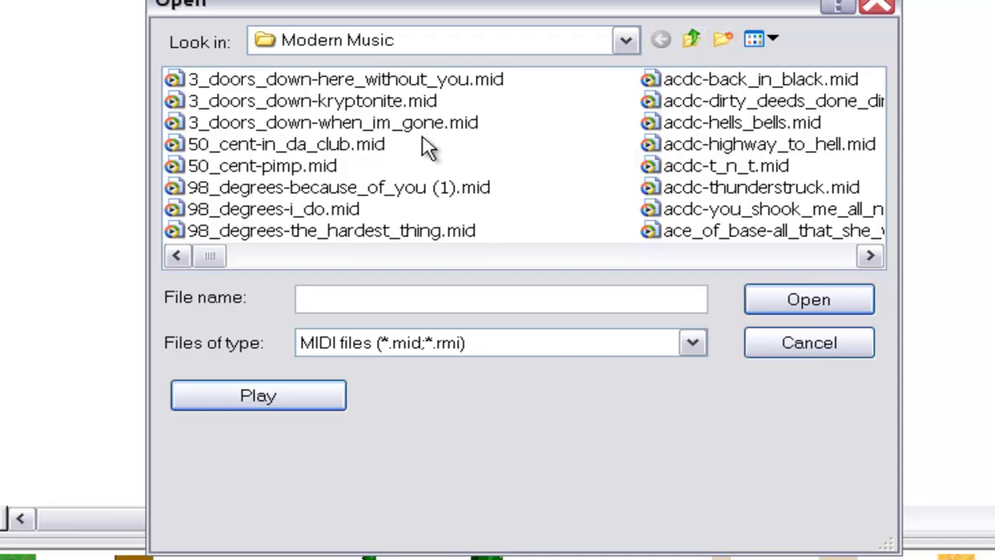
click(692, 41)
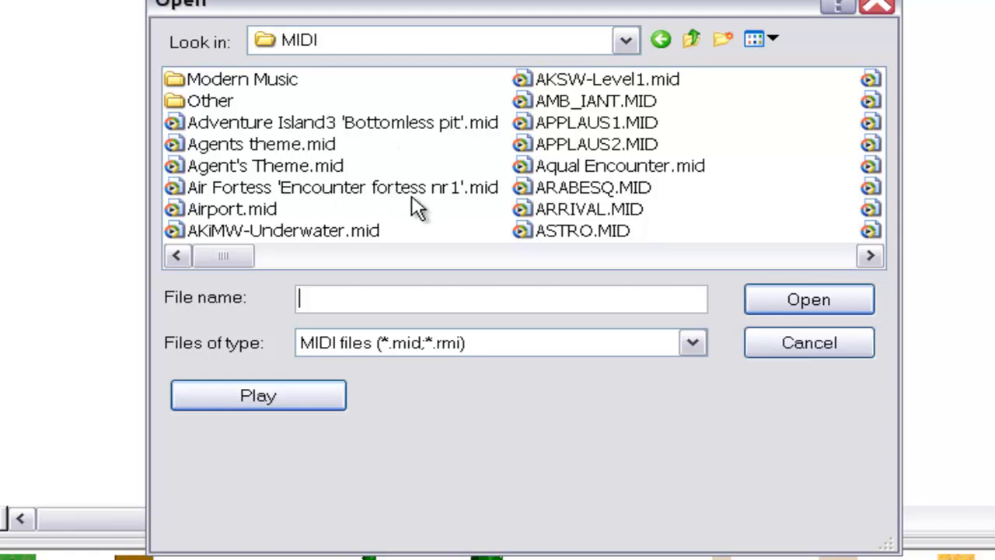
click(605, 129)
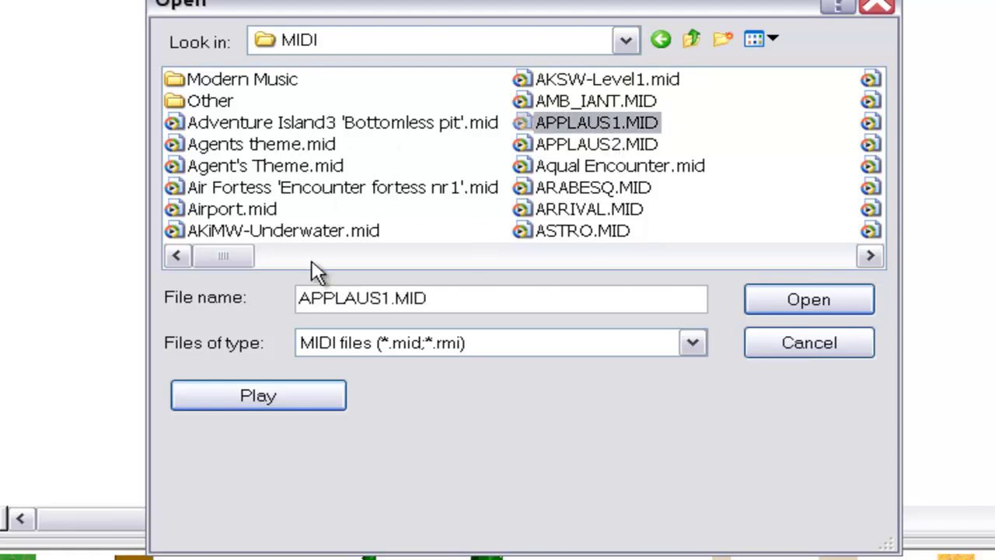
drag(245, 255, 420, 253)
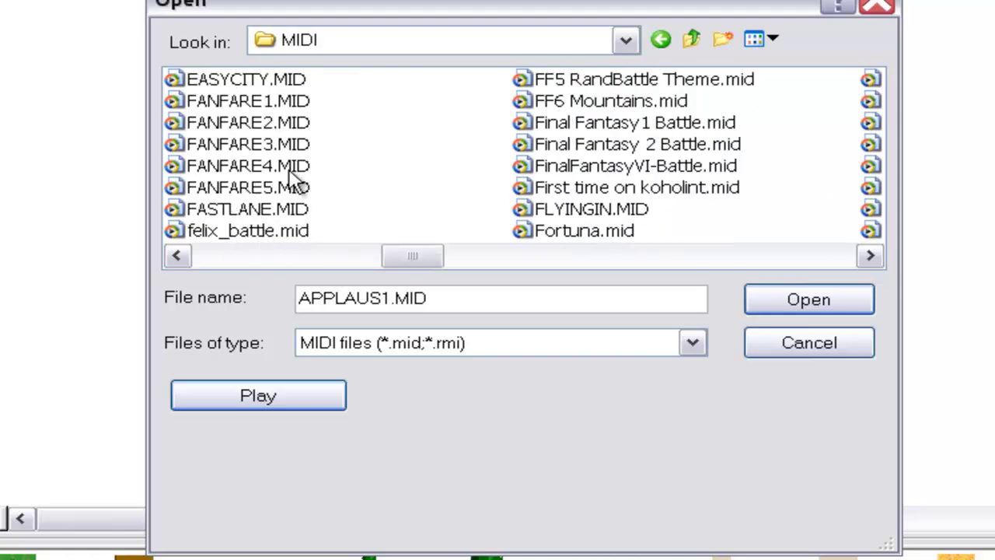
click(248, 210)
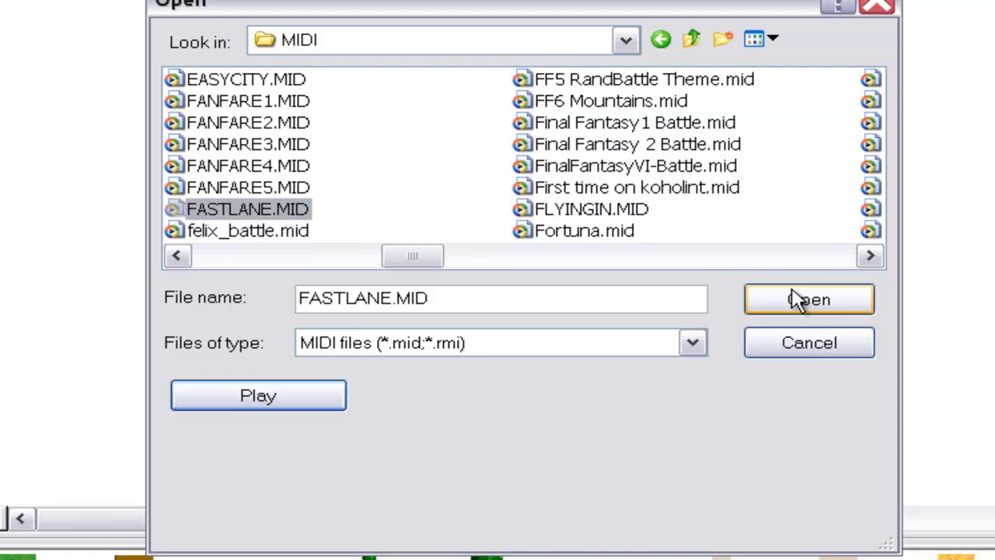
click(800, 302)
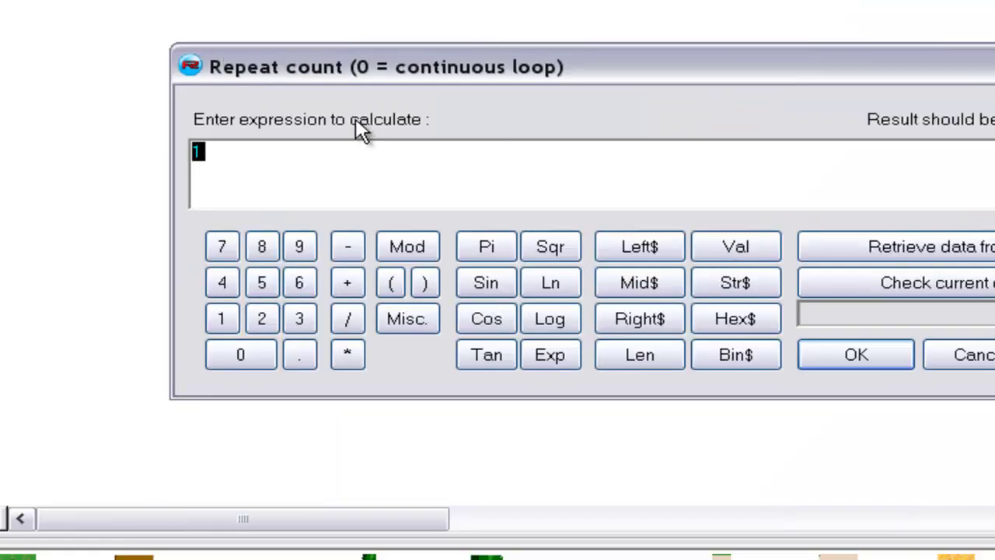
text(0)
click(855, 359)
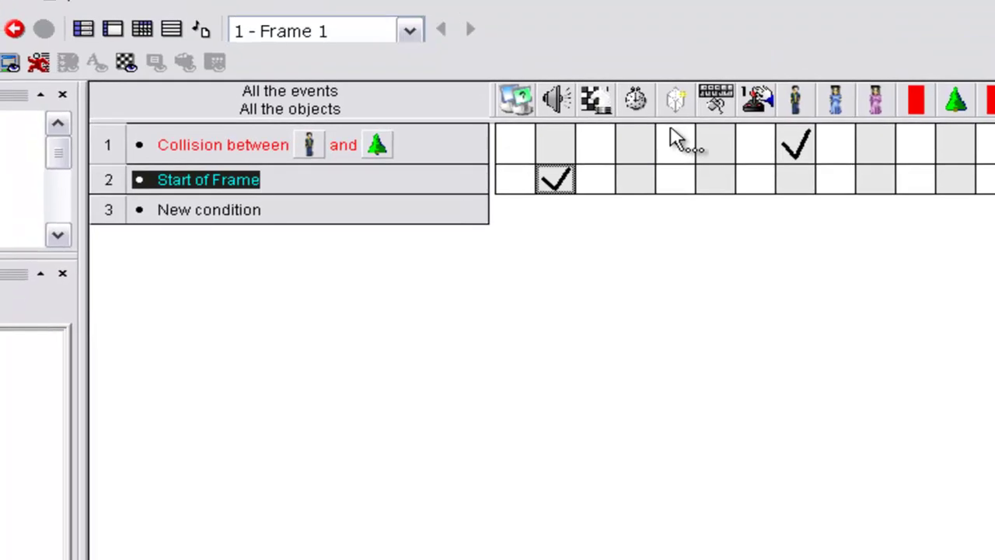
Run the application to test the music at the start of the frame, and close it again
key(F8)
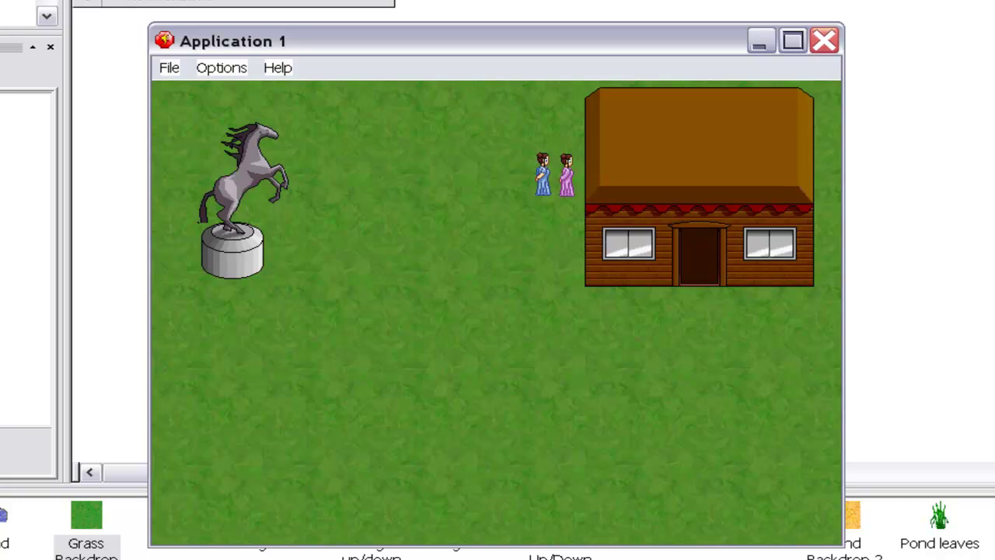
click(824, 40)
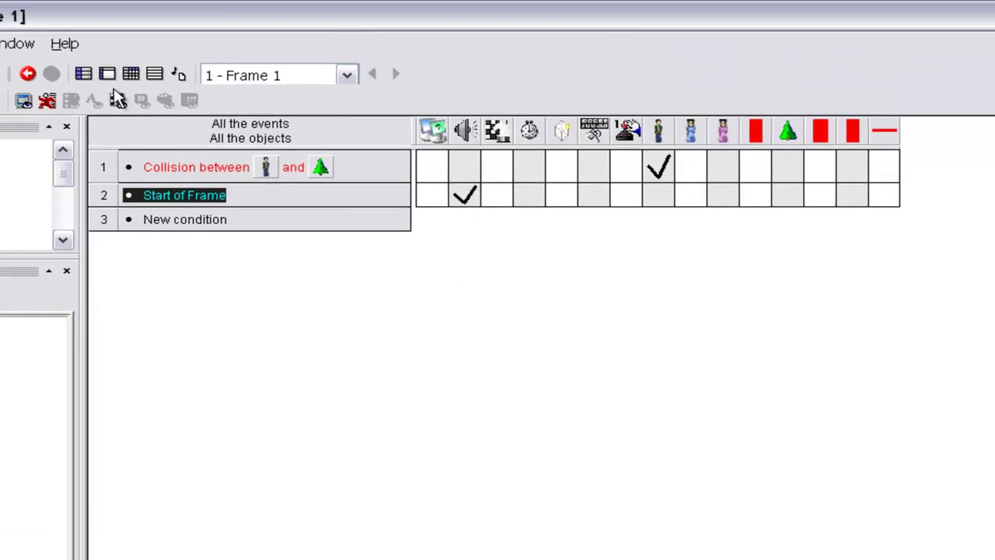
Review the application's window properties and the Play sounds over frames setting among its runtime sound options
click(109, 72)
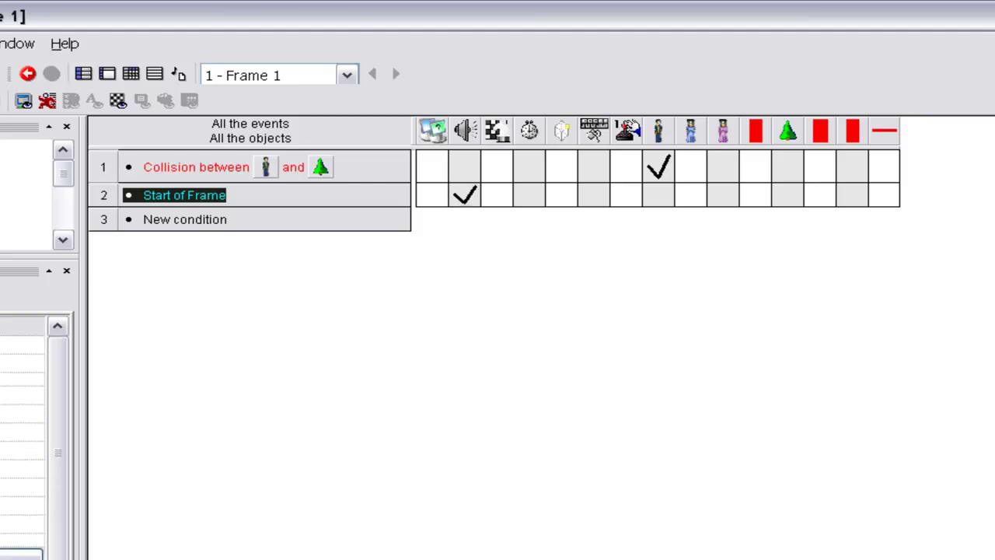
drag(55, 371, 58, 446)
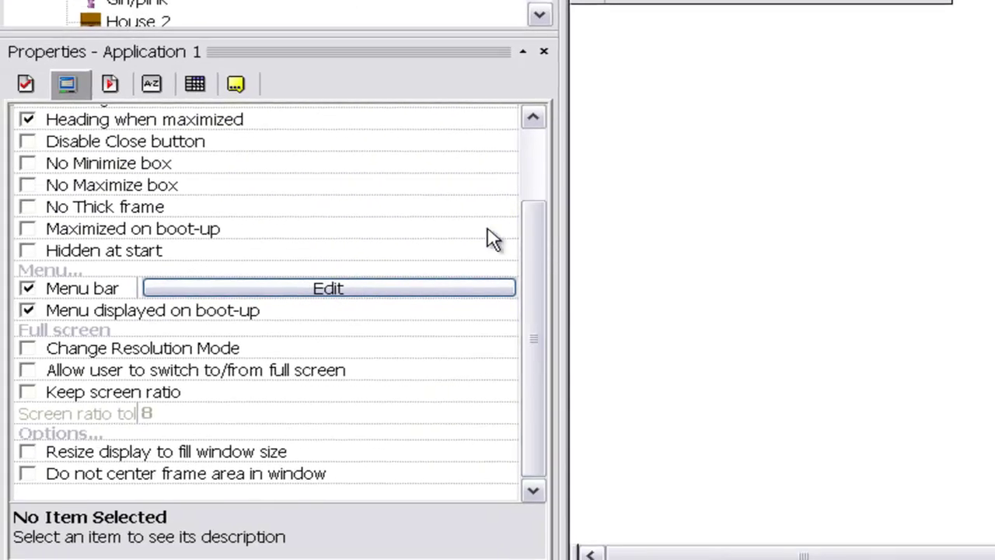
click(113, 81)
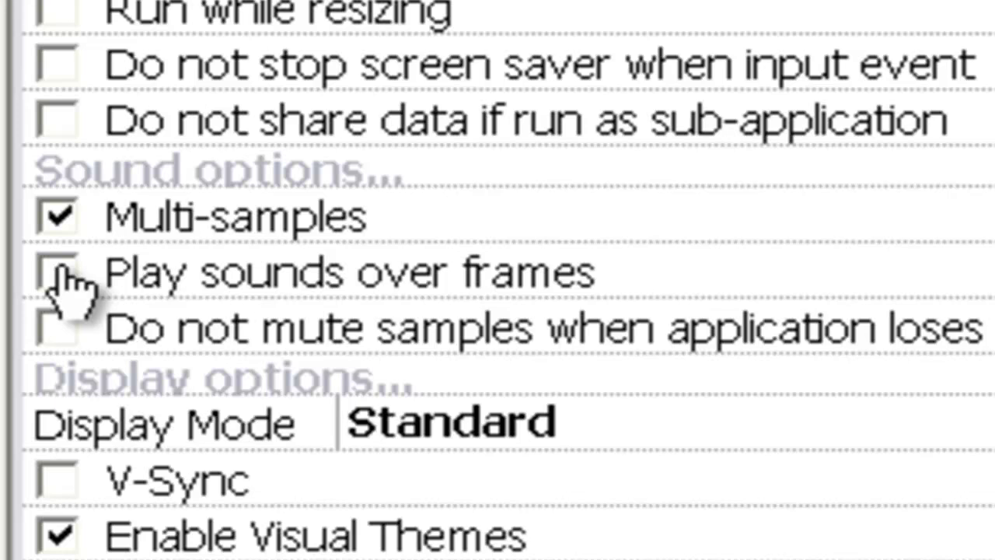
click(66, 277)
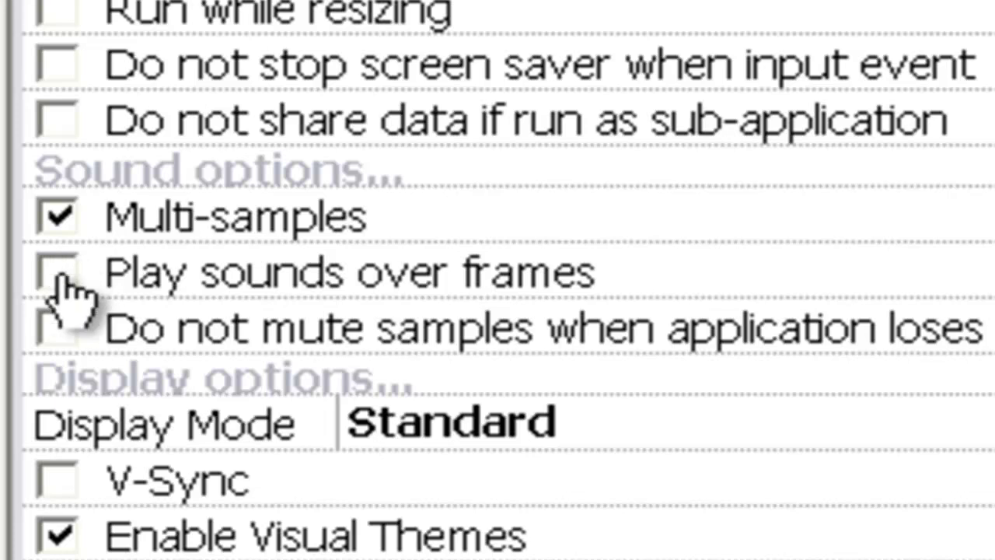
click(59, 274)
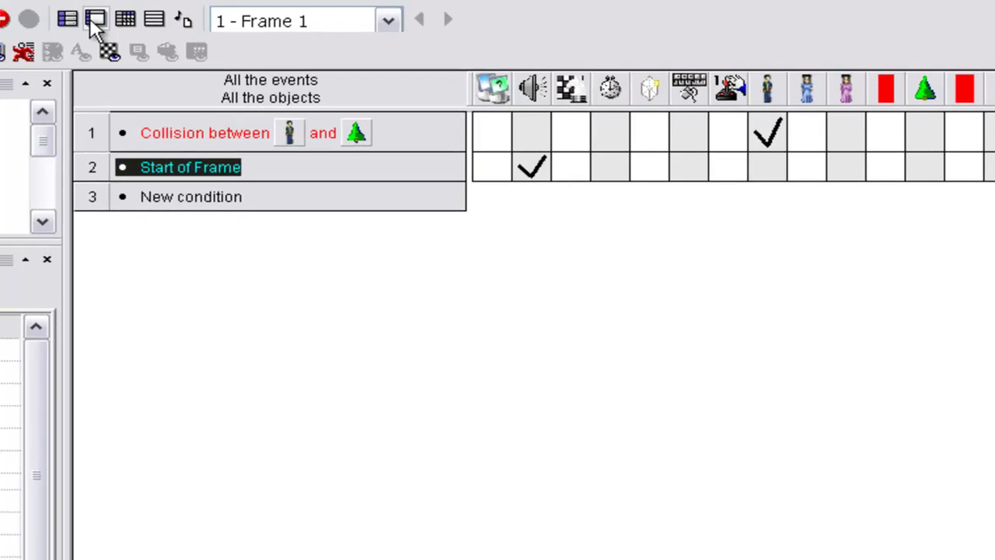
Add a second frame to the storyboard and open it for editing
click(91, 19)
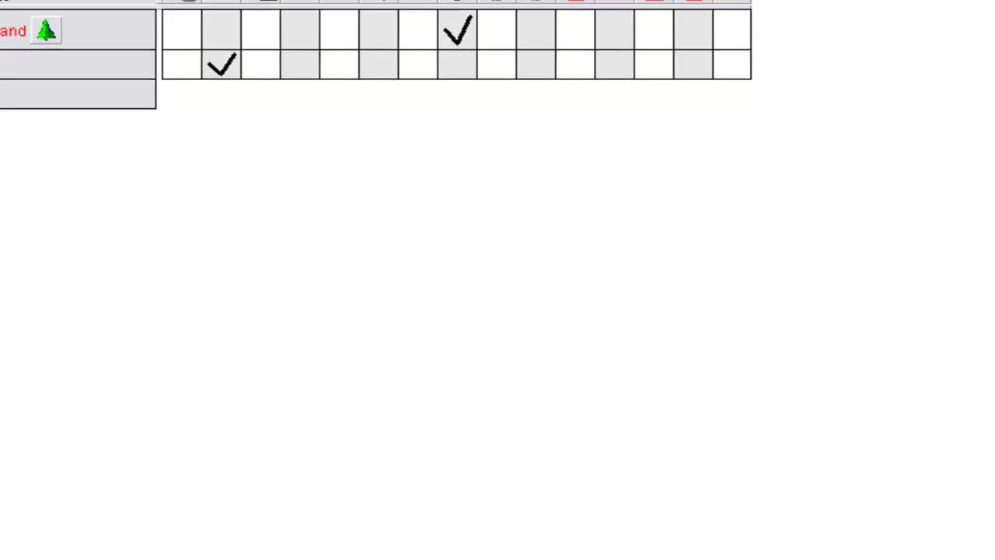
click(11, 22)
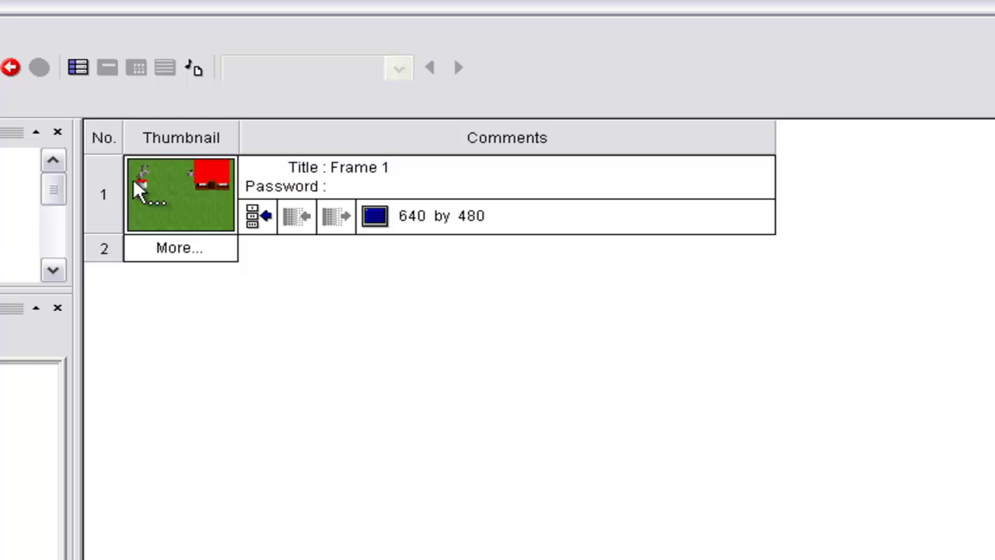
click(105, 250)
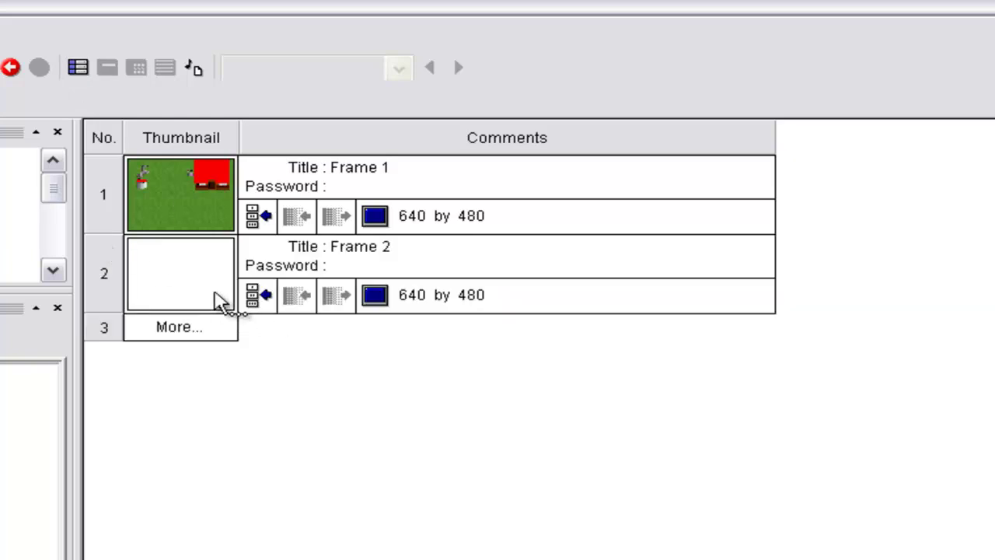
double_click(219, 276)
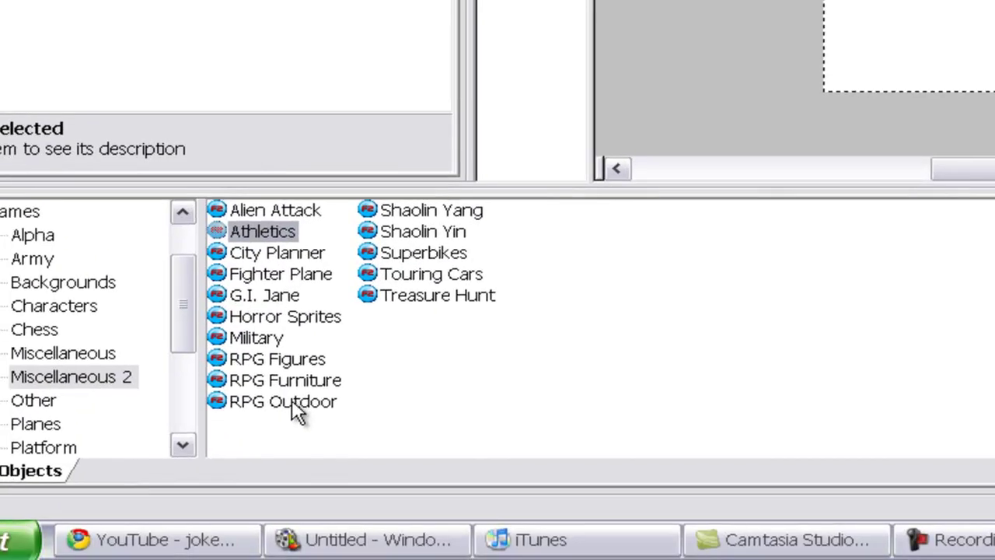
Cover the second frame with wooden floor boards from the RPG Furniture library and reopen Frame 1 for editing
click(290, 380)
double_click(290, 380)
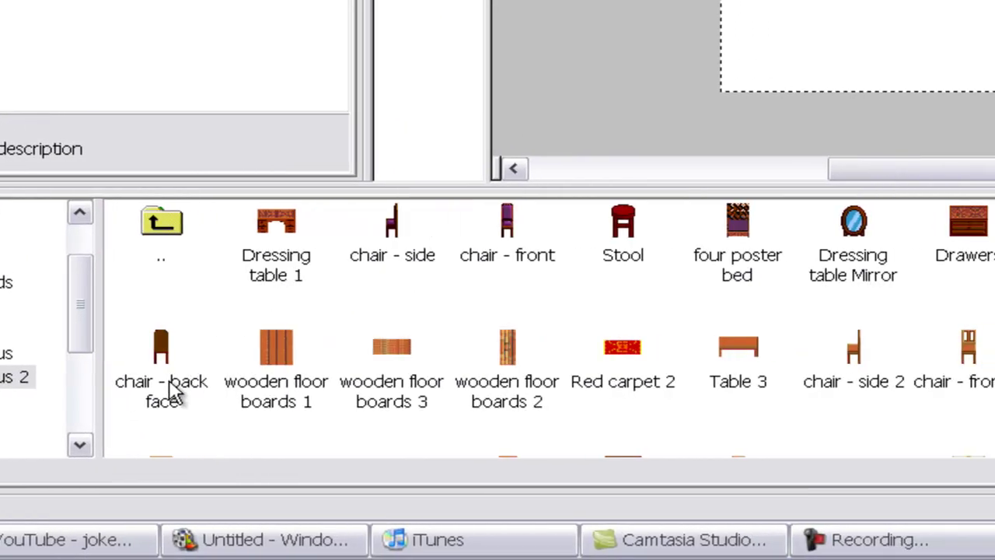
click(371, 375)
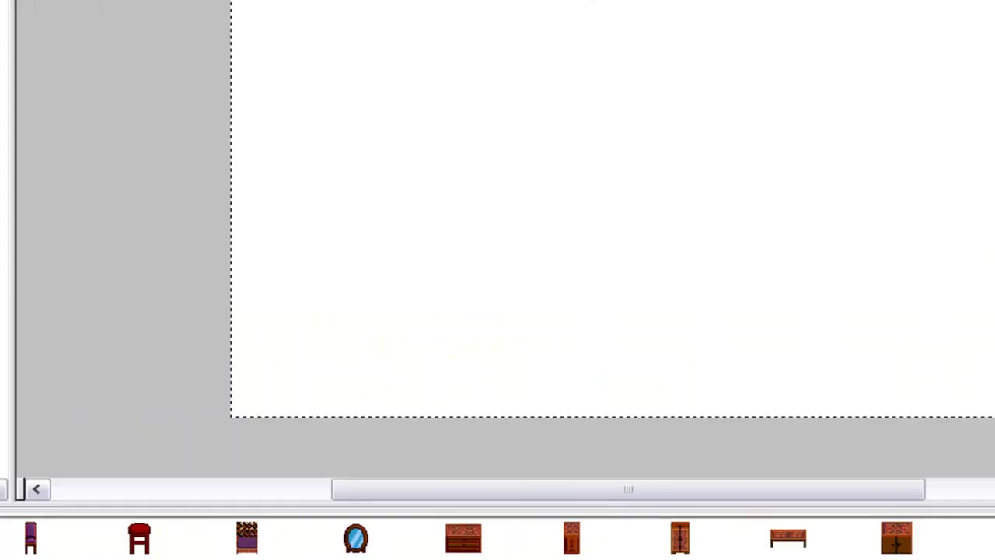
drag(234, 356, 90, 70)
double_click(90, 70)
click(69, 64)
drag(87, 86, 100, 539)
drag(126, 277, 840, 273)
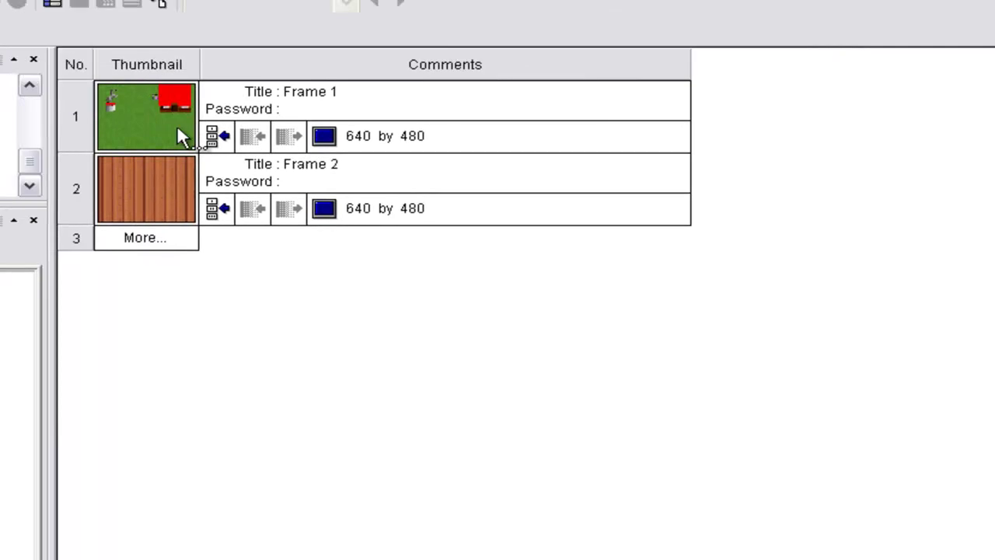
double_click(193, 139)
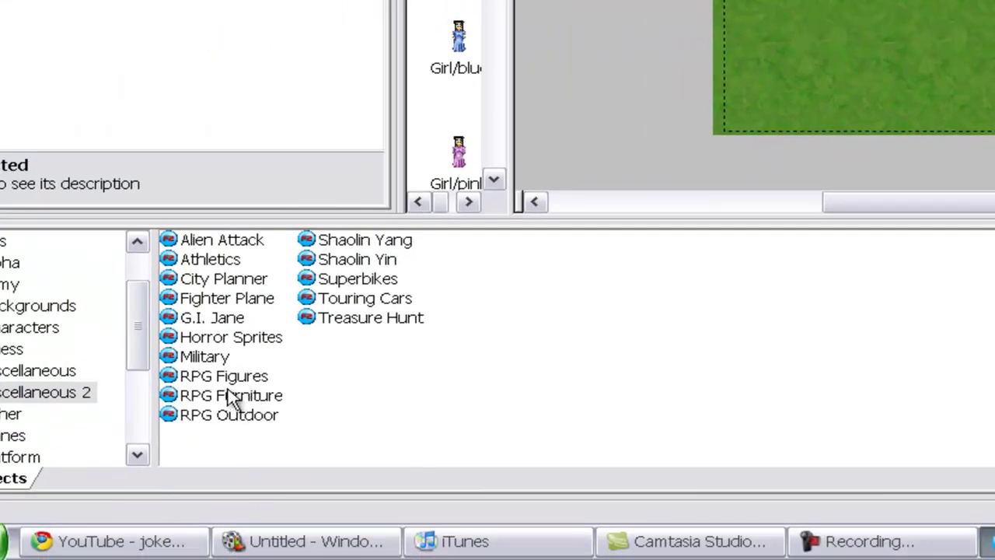
Try placing the Door from the RPG Outdoor library over the house's doorway
double_click(229, 417)
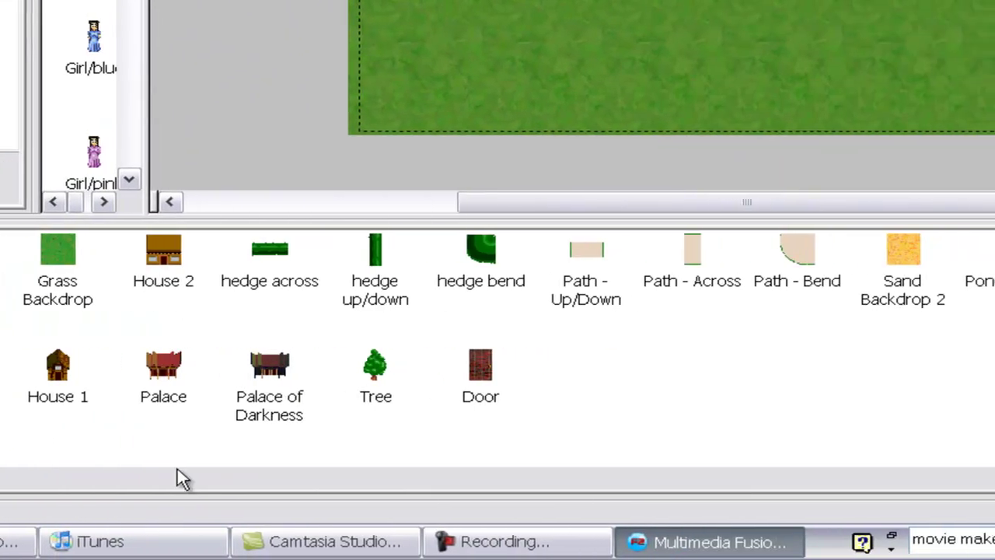
drag(639, 365, 994, 0)
drag(713, 234, 799, 135)
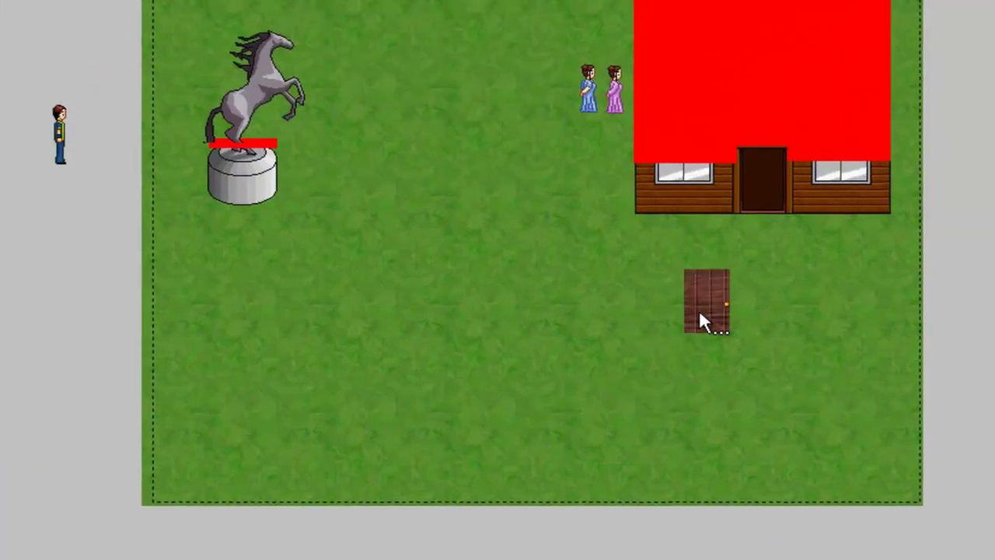
drag(763, 199, 762, 199)
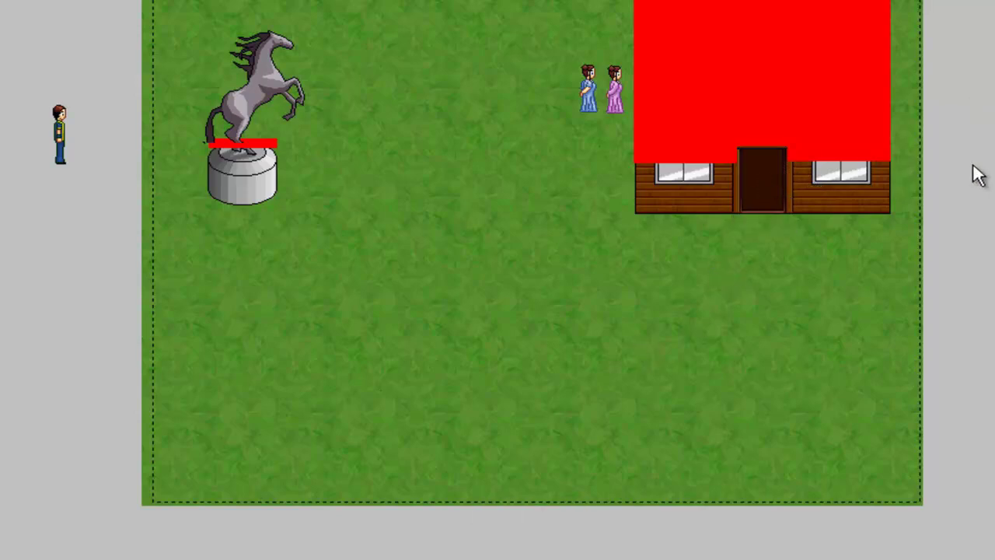
Insert a new Active object in the empty area beside the house scene
right_click(990, 81)
click(992, 94)
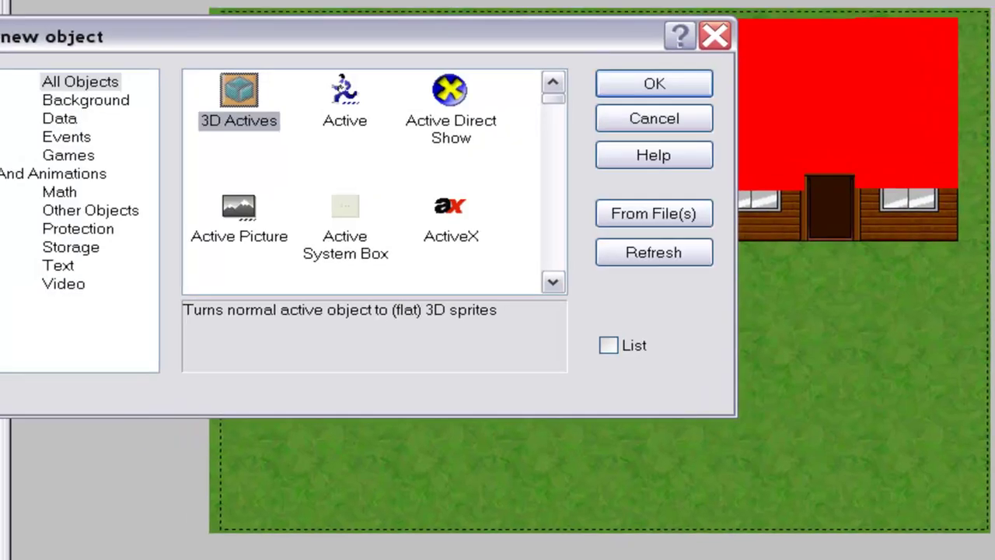
click(486, 160)
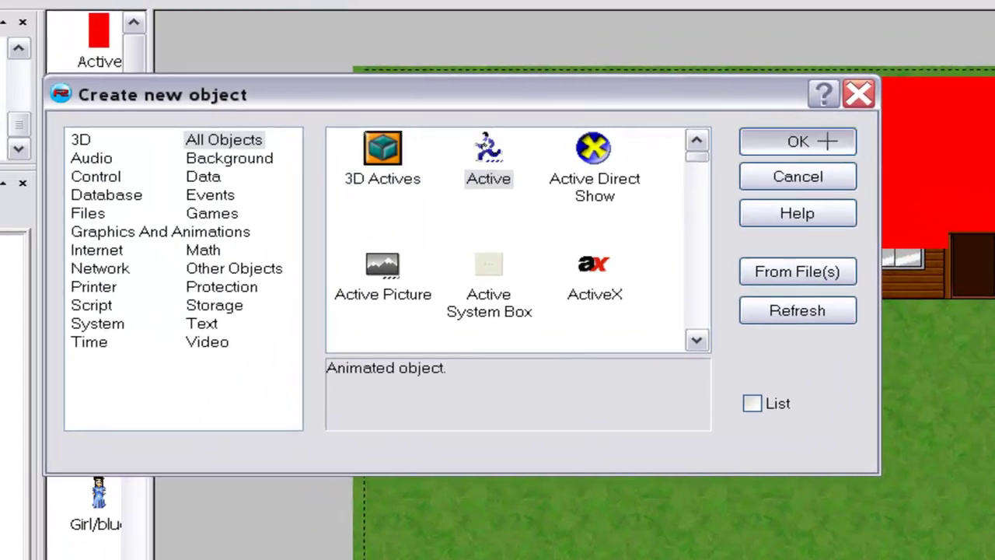
click(827, 141)
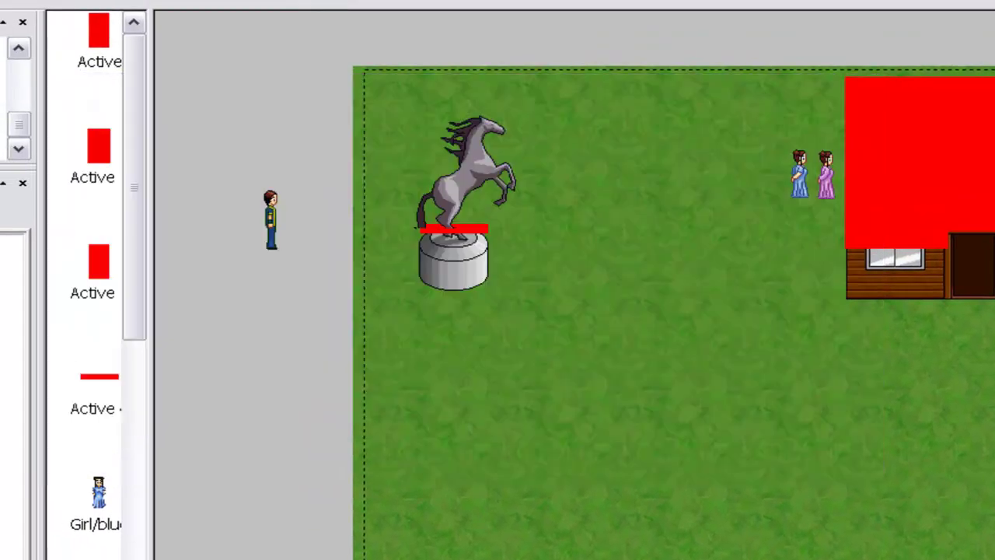
click(994, 156)
Replace the new object's image with a solid cyan fill and fit it as a thin strip across the top of the house's doorway
double_click(993, 155)
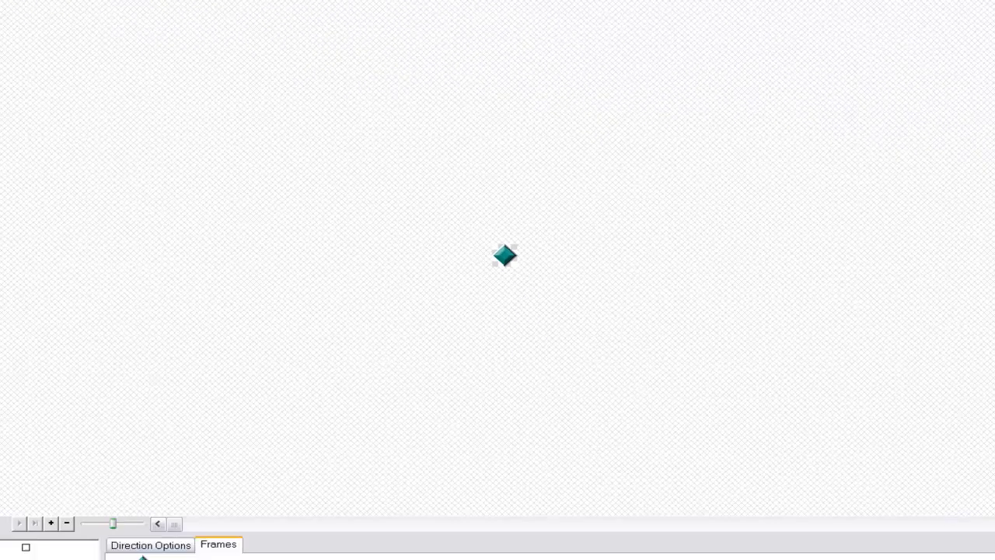
drag(216, 85, 879, 420)
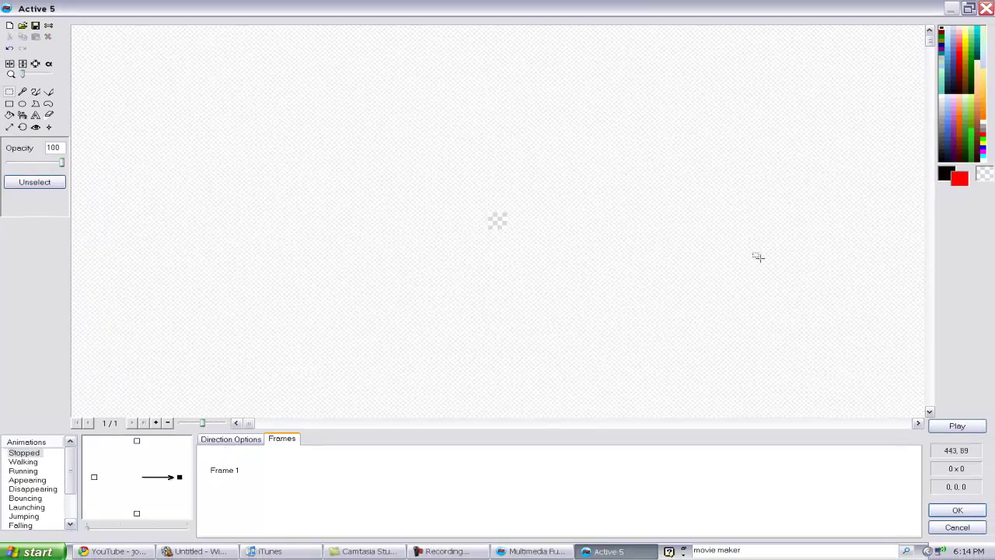
click(984, 158)
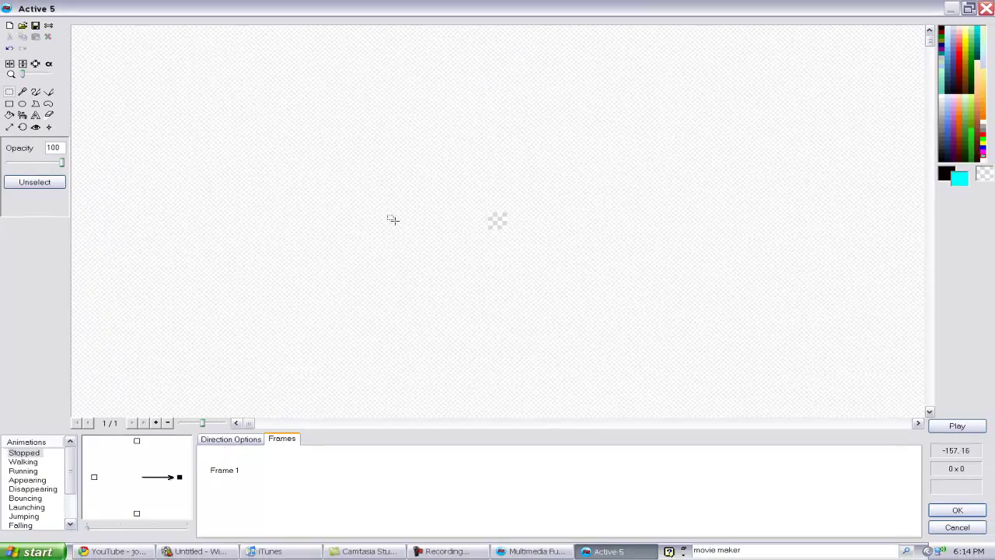
click(9, 114)
click(495, 218)
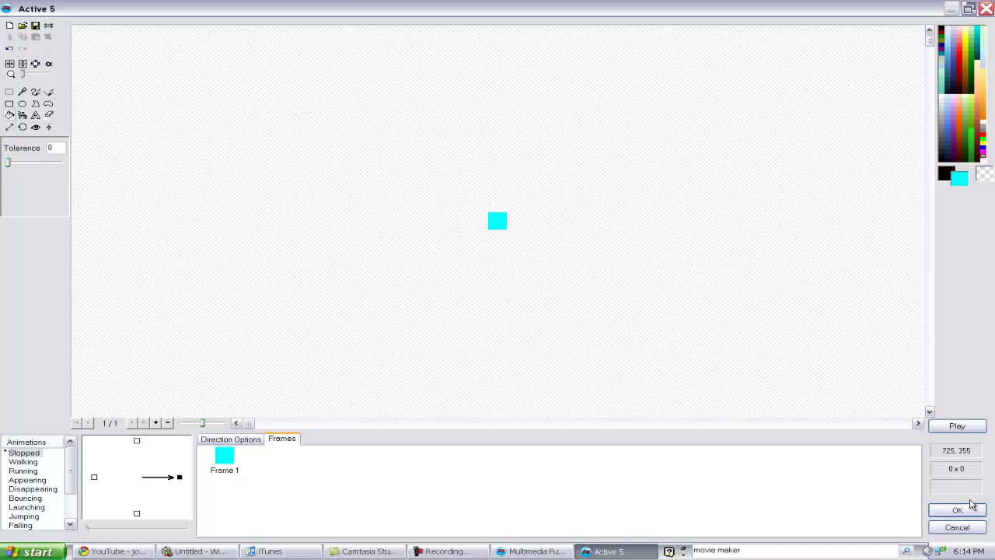
click(968, 509)
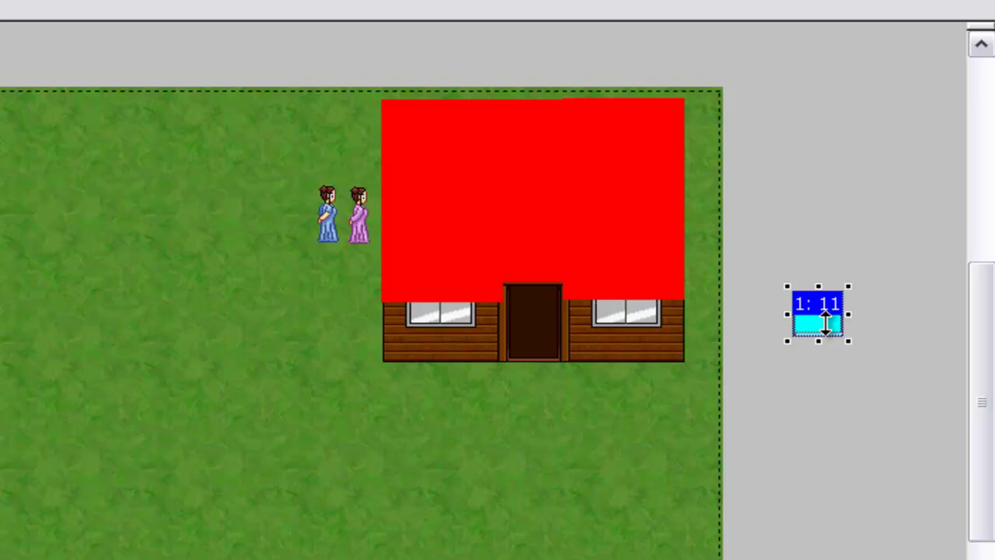
drag(825, 319, 575, 282)
click(964, 268)
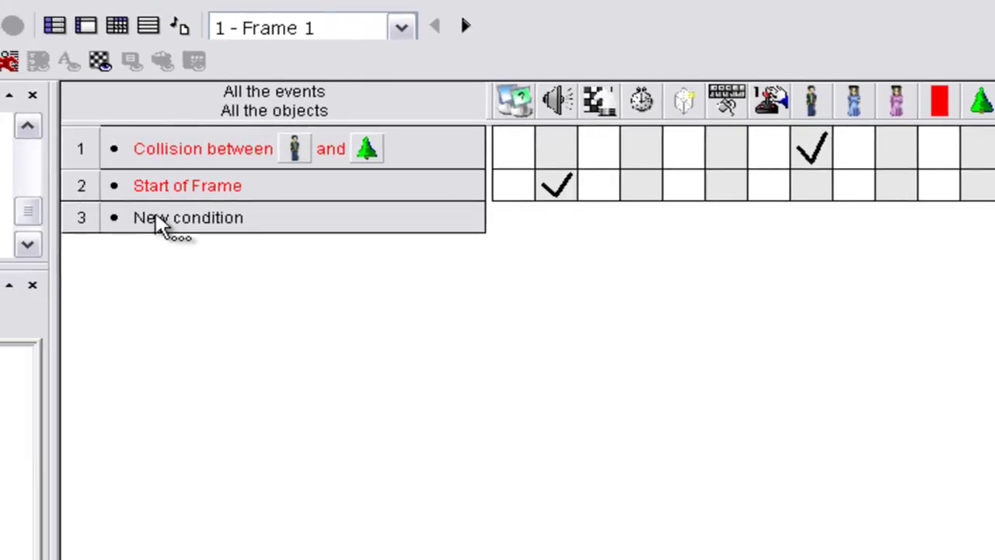
Add an event condition for a collision between the player character and the cyan doorway strip
double_click(159, 220)
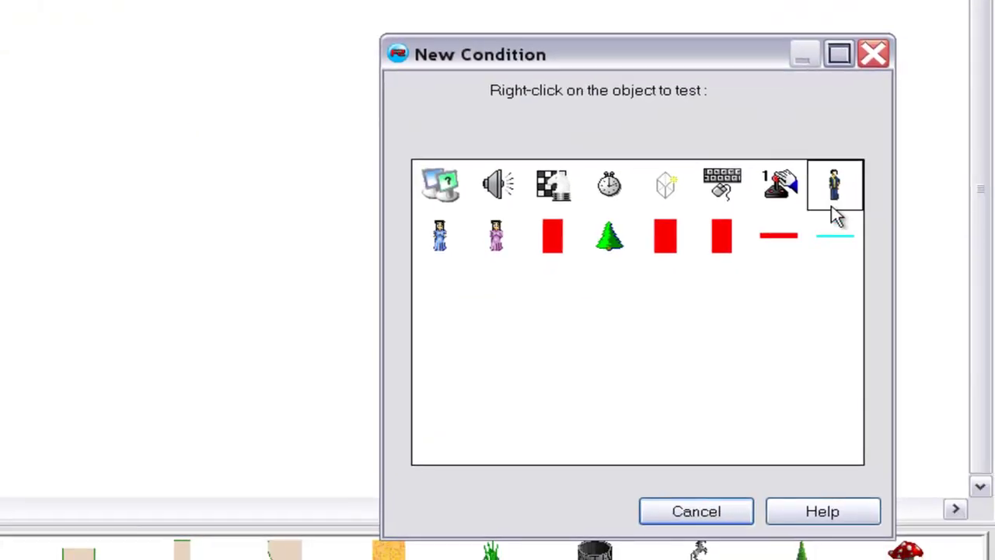
right_click(836, 184)
mouse_move(793, 208)
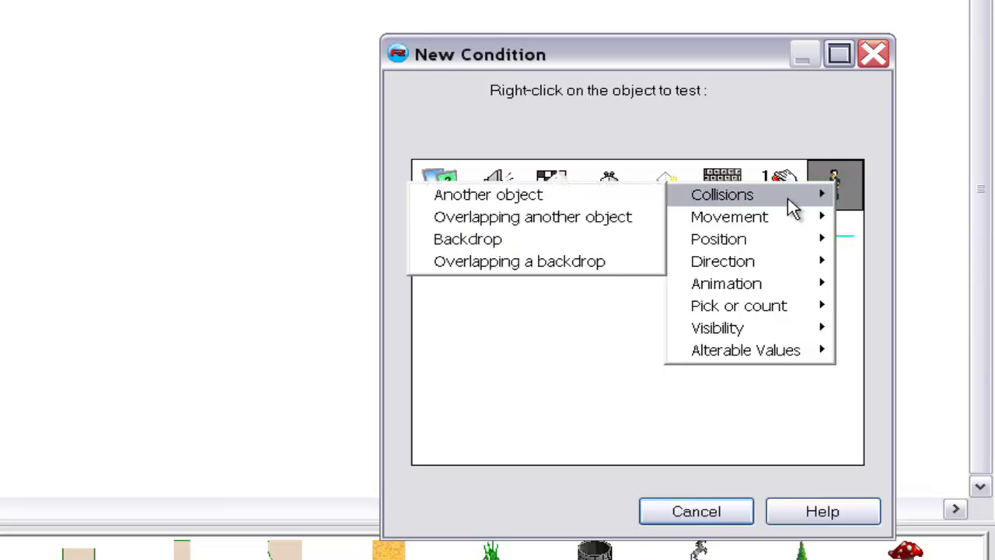
click(595, 196)
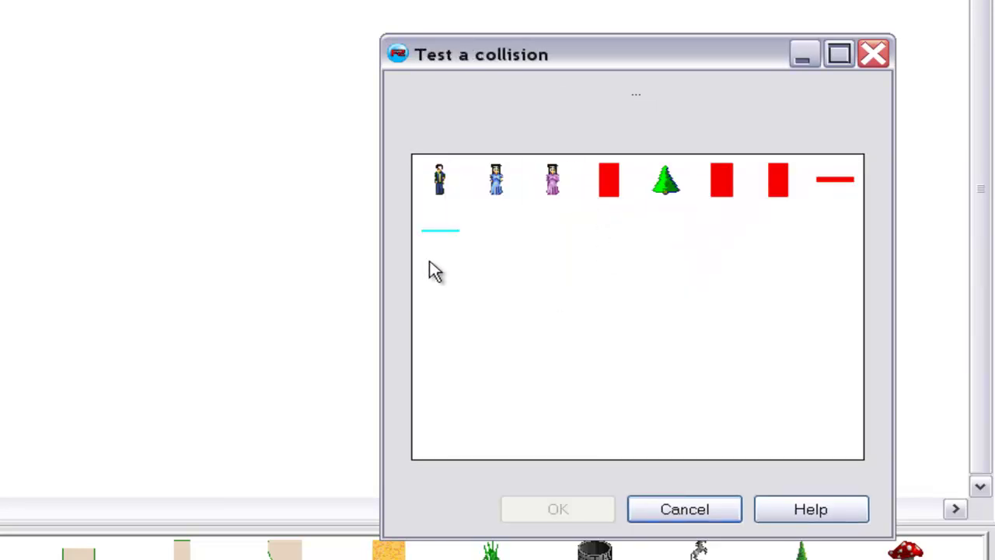
click(437, 230)
click(561, 511)
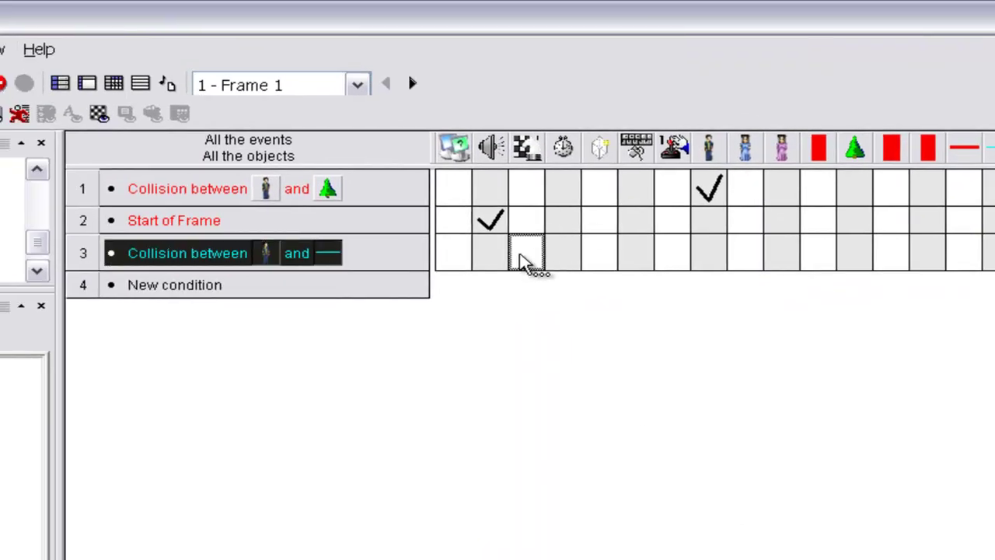
Make the doorway collision event jump to Frame 2 of the storyboard
click(525, 263)
click(576, 316)
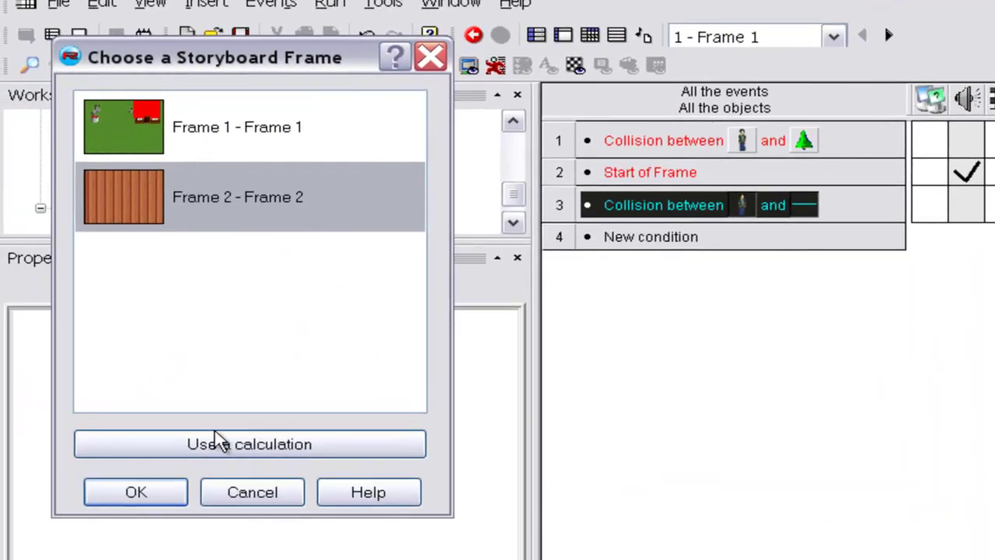
click(84, 498)
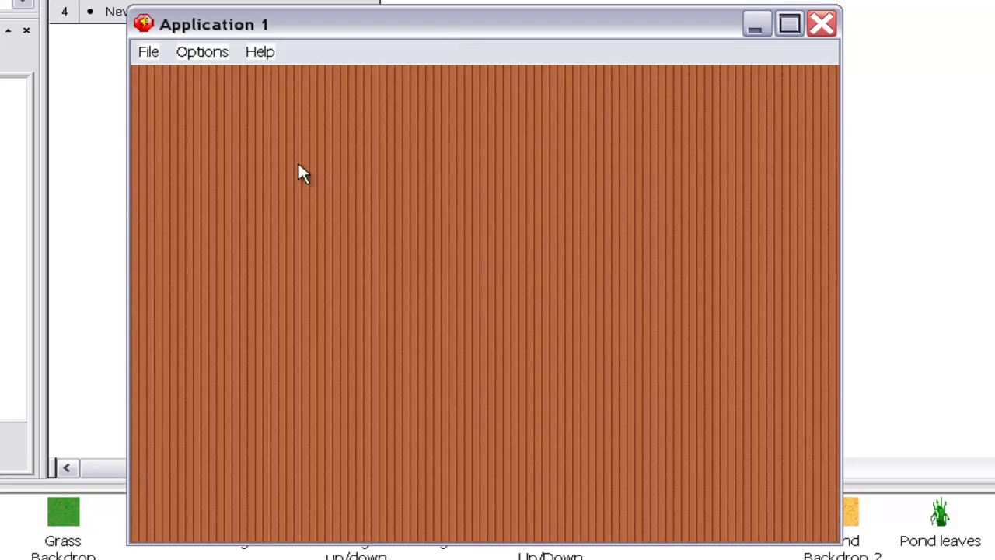
Test the doorway jump in the running application, close it, and review the cyan strip's properties in Frame 1
click(823, 24)
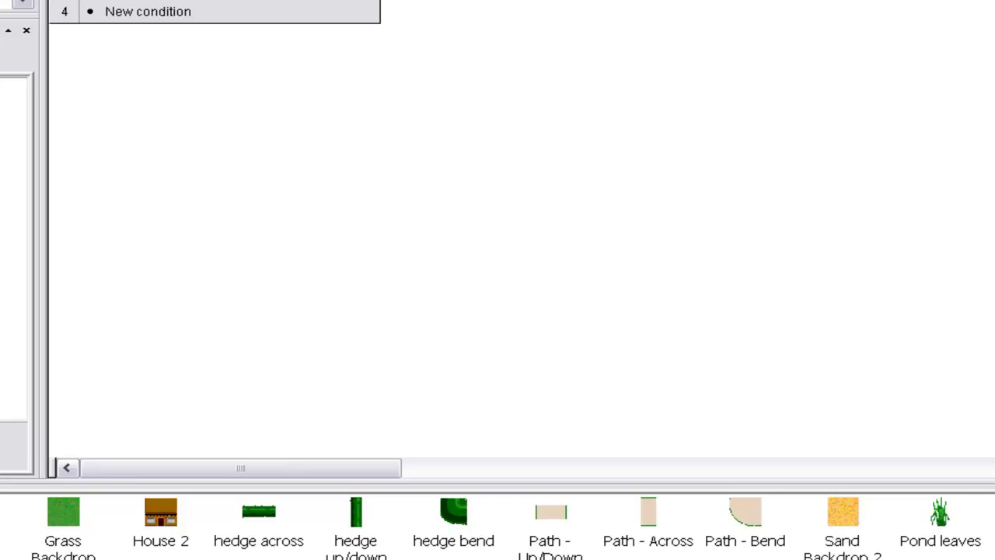
click(157, 43)
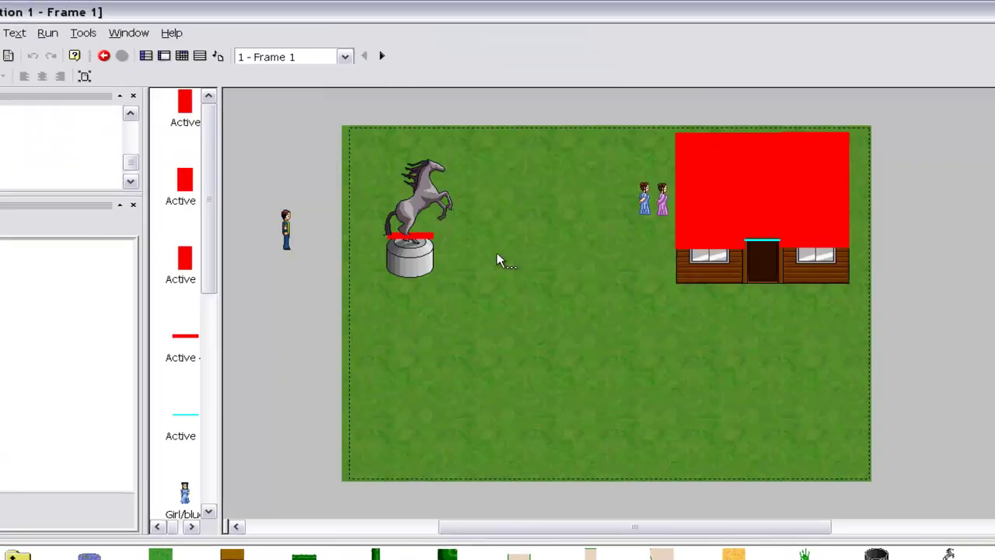
click(768, 245)
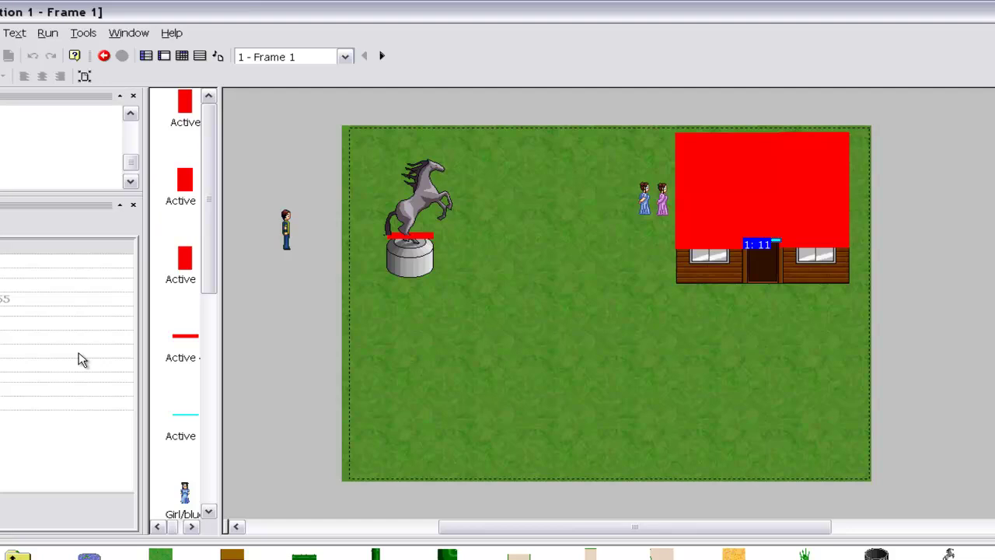
click(146, 54)
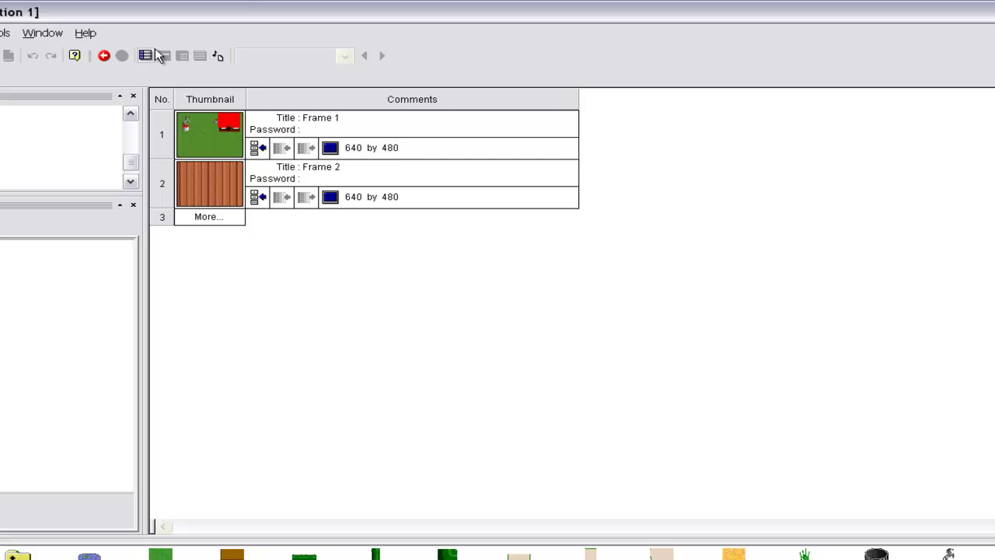
Open the application file RPG game.mfa from the mmf2 folder
key(ctrl+o)
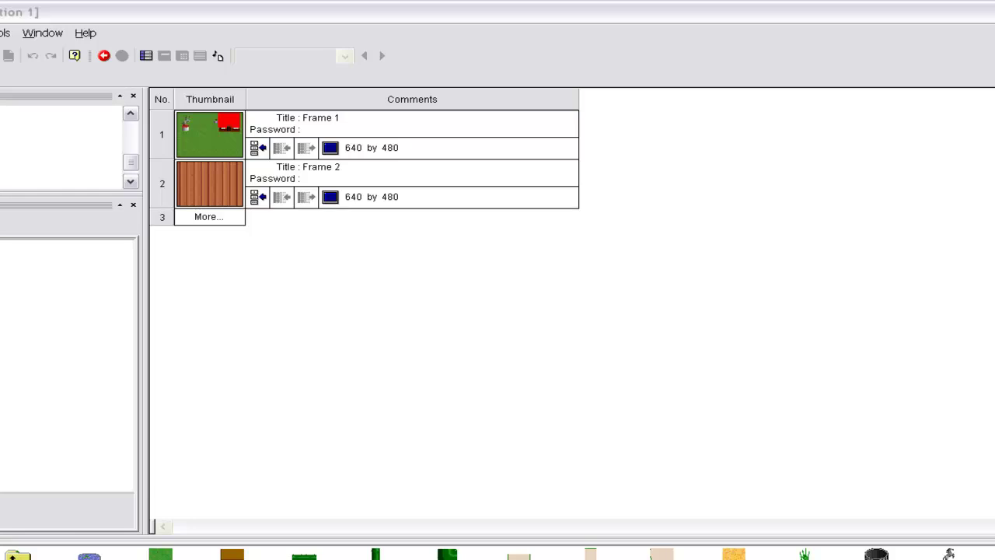
click(572, 234)
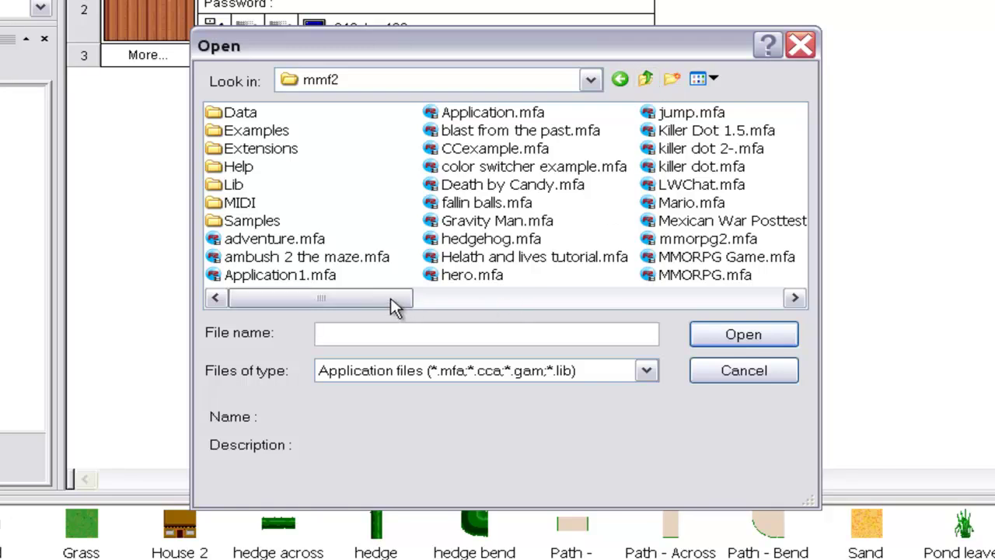
drag(396, 300, 490, 301)
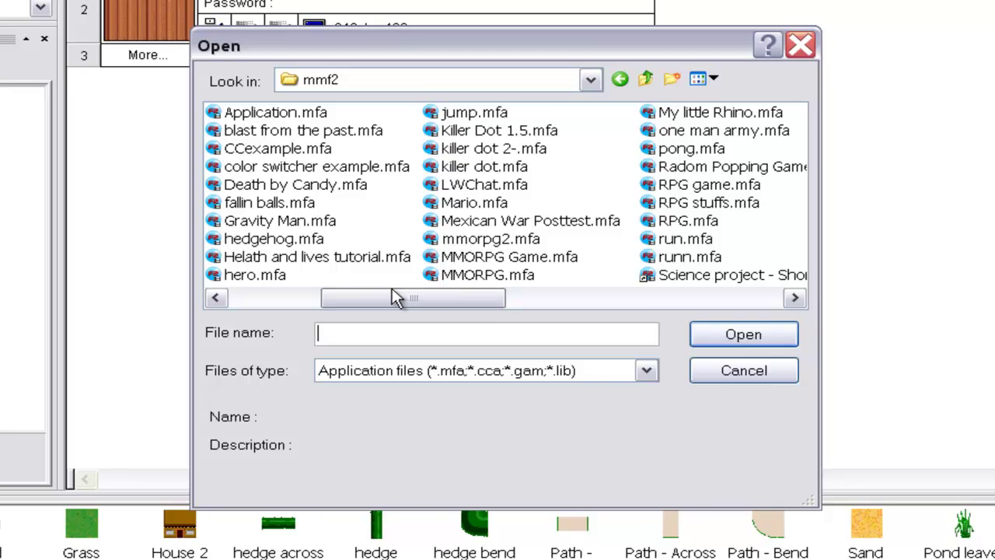
double_click(727, 186)
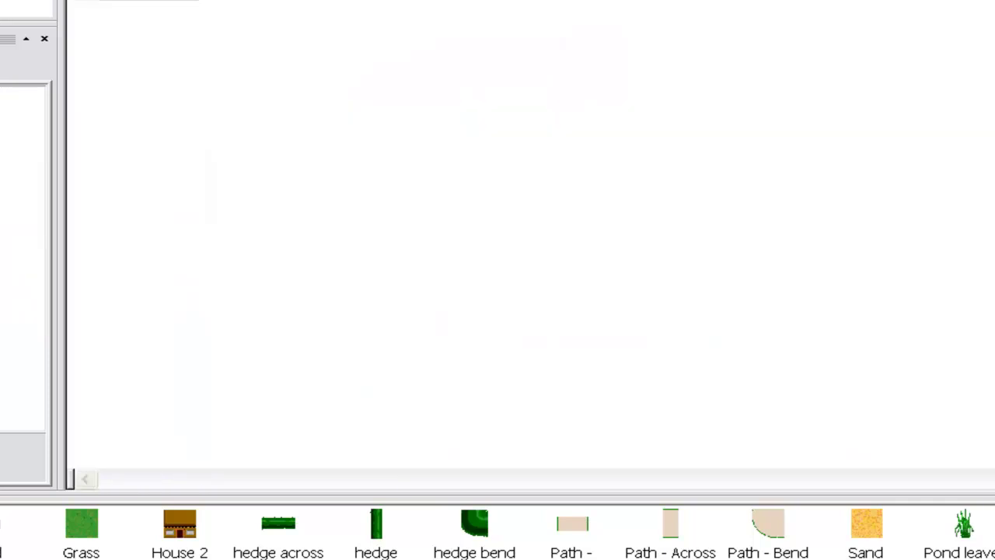
Open RPG.mfa from the mmf2 folder and examine its Opoe's house and village frames
key(ctrl+o)
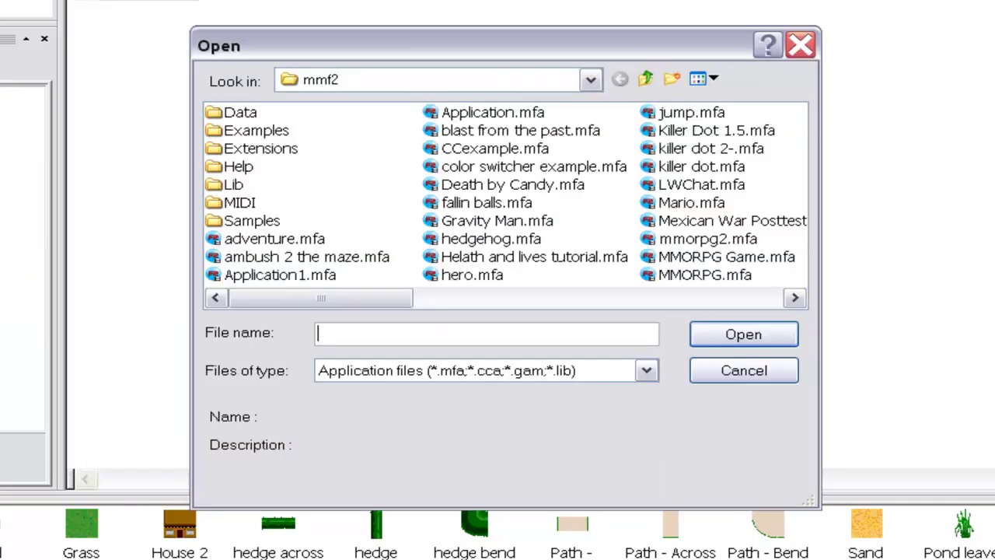
click(776, 299)
click(795, 299)
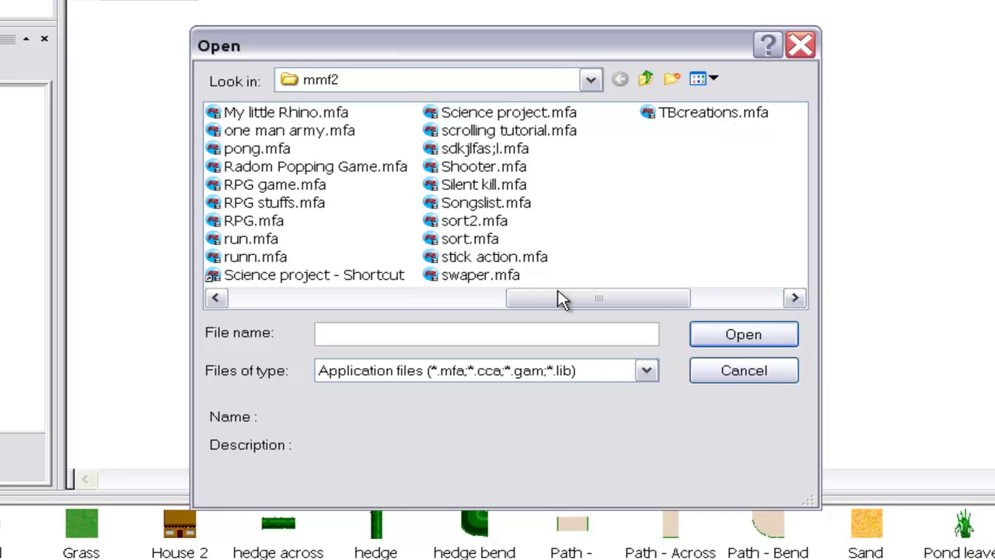
double_click(274, 221)
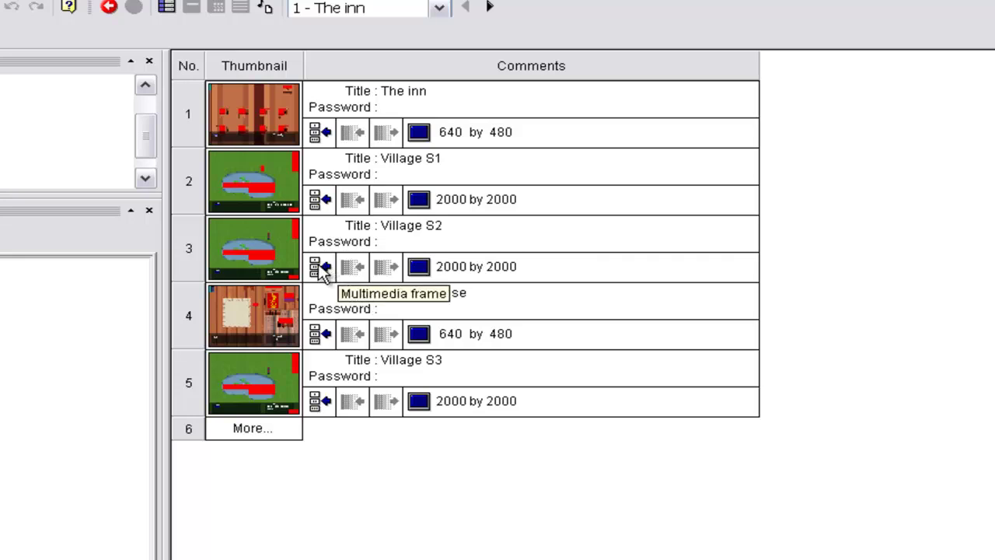
double_click(244, 319)
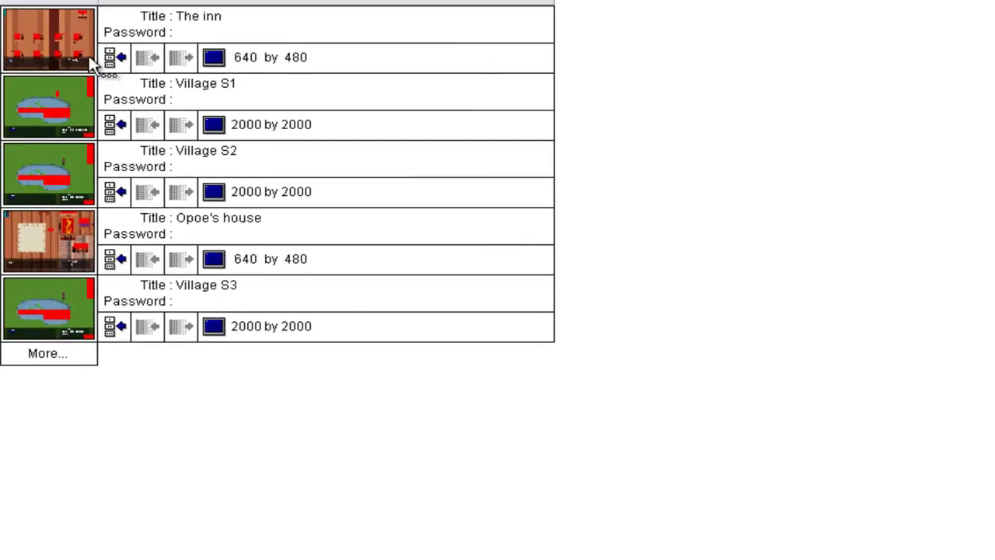
double_click(185, 247)
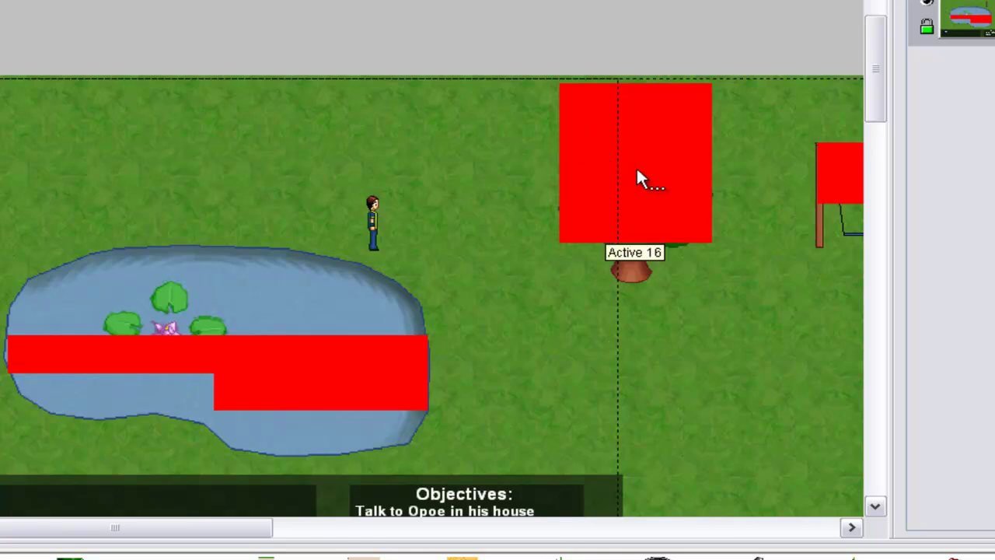
Run the RPG application and walk the character from the beds to the innkeeper's desk
drag(92, 528, 271, 524)
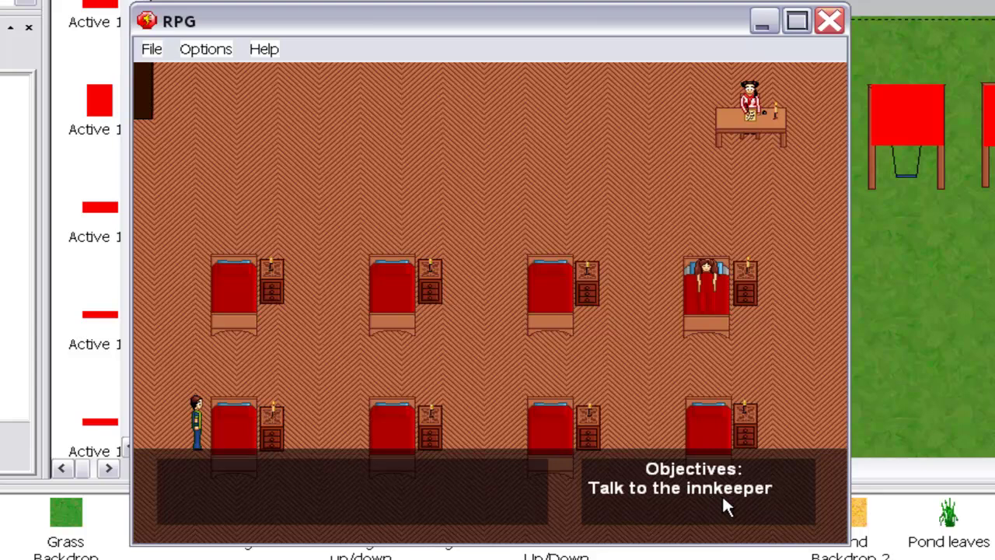
key(Up)
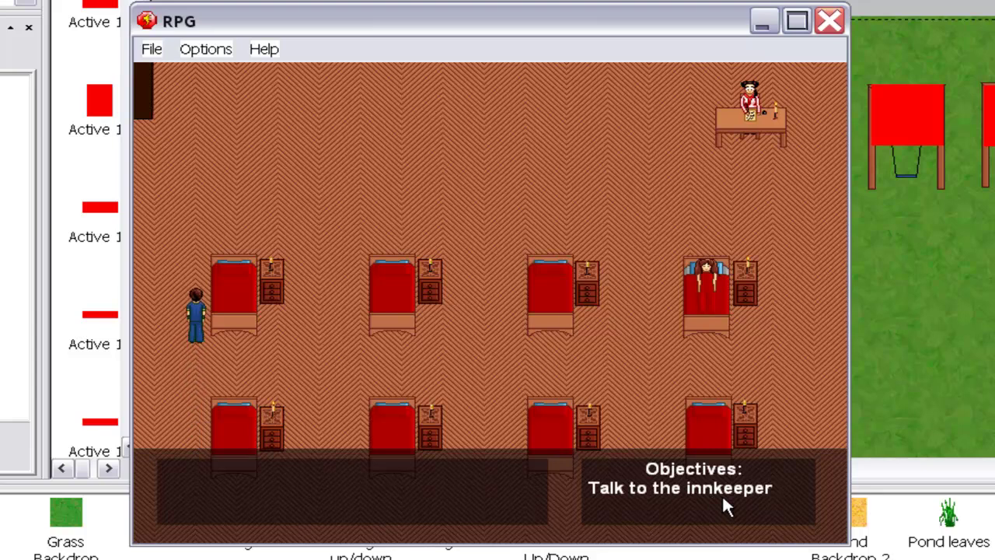
key(Up)
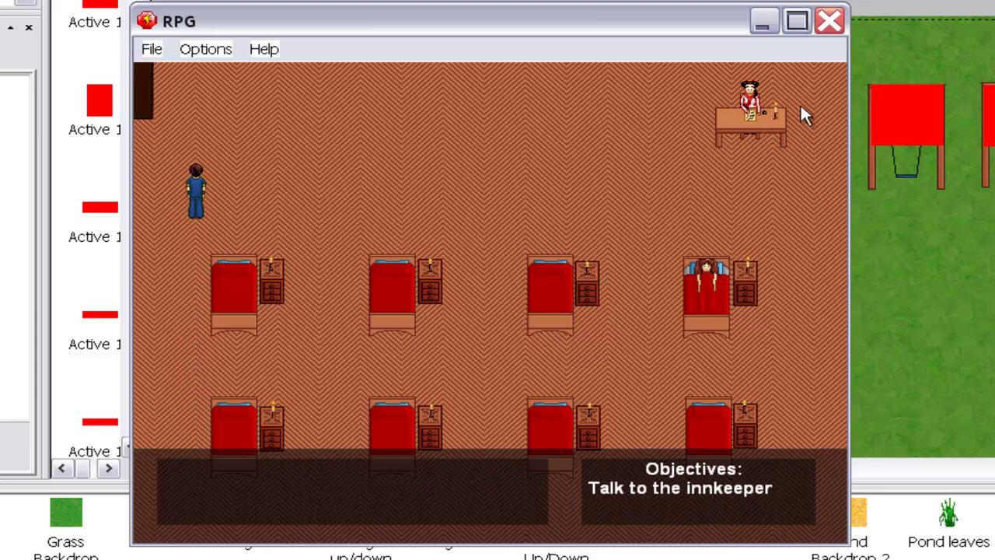
key(Right)
key(Right)
key(Right)
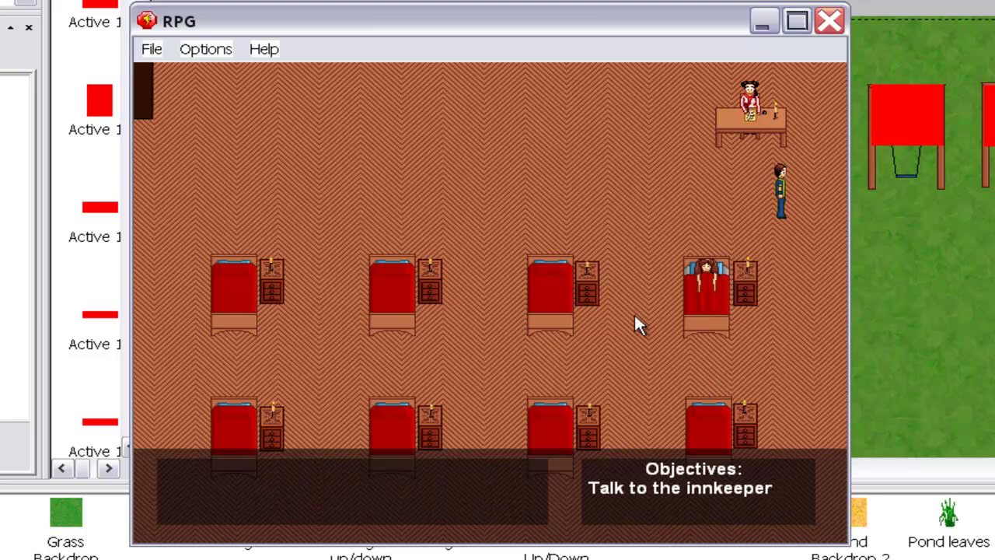
key(Left)
key(Up)
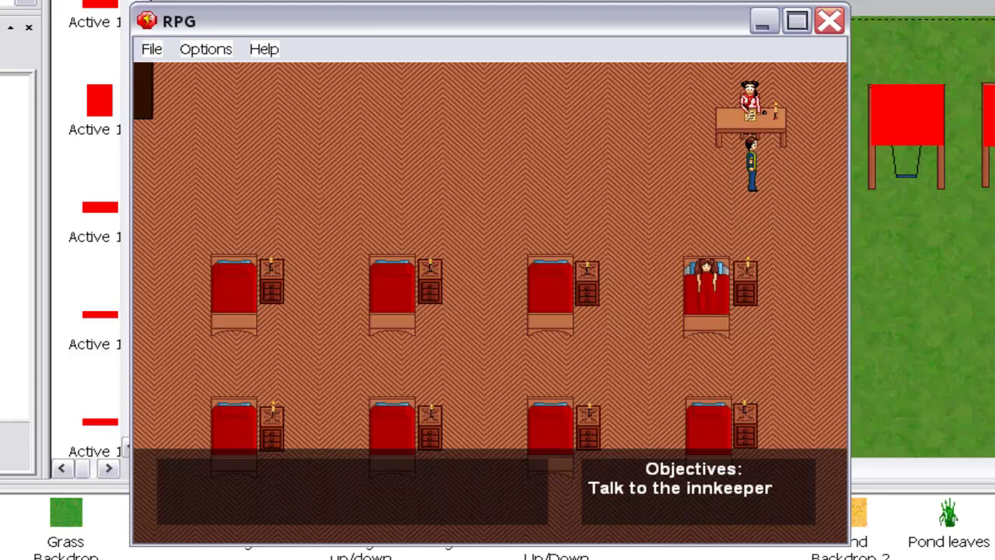
key(Up)
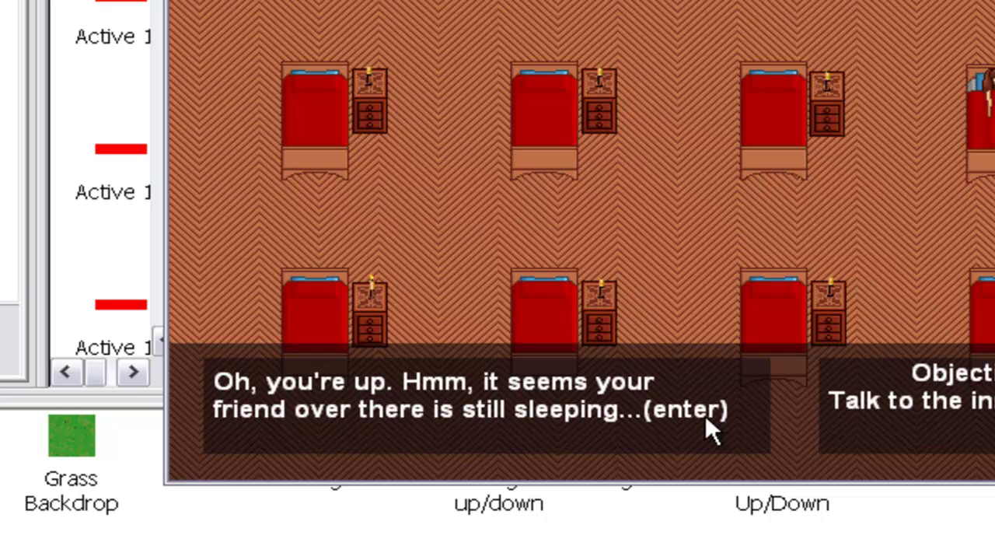
Advance through the innkeeper's entire dialogue in the running game
key(Return)
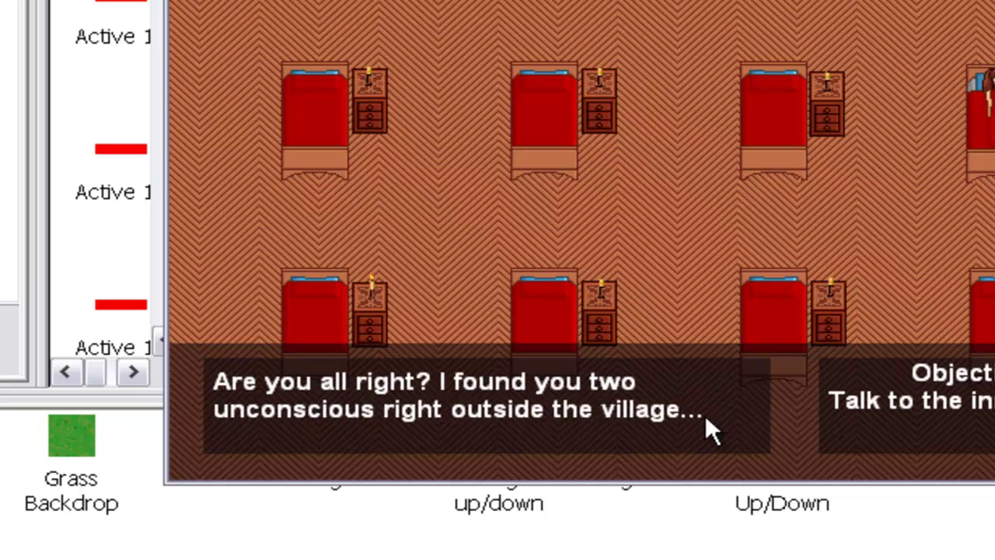
click(706, 420)
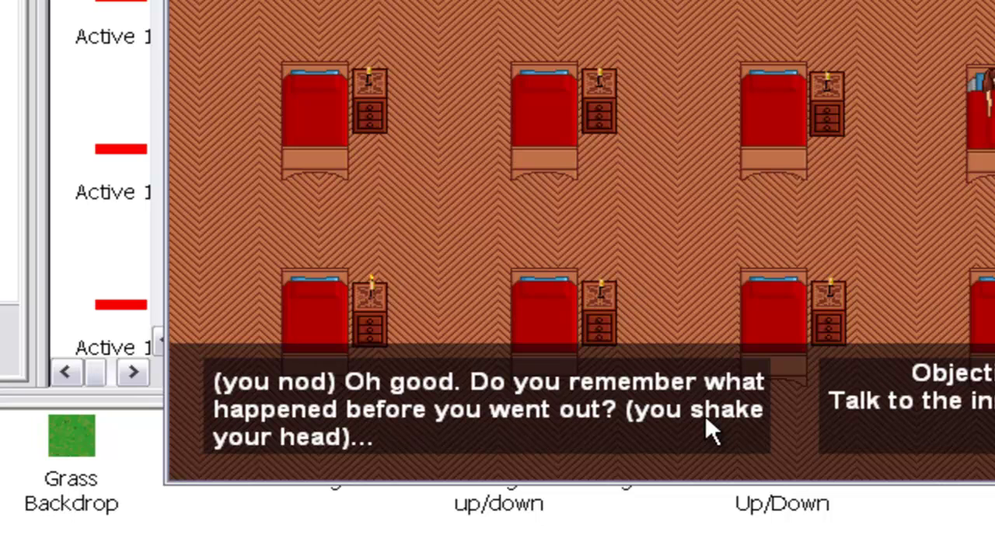
click(707, 418)
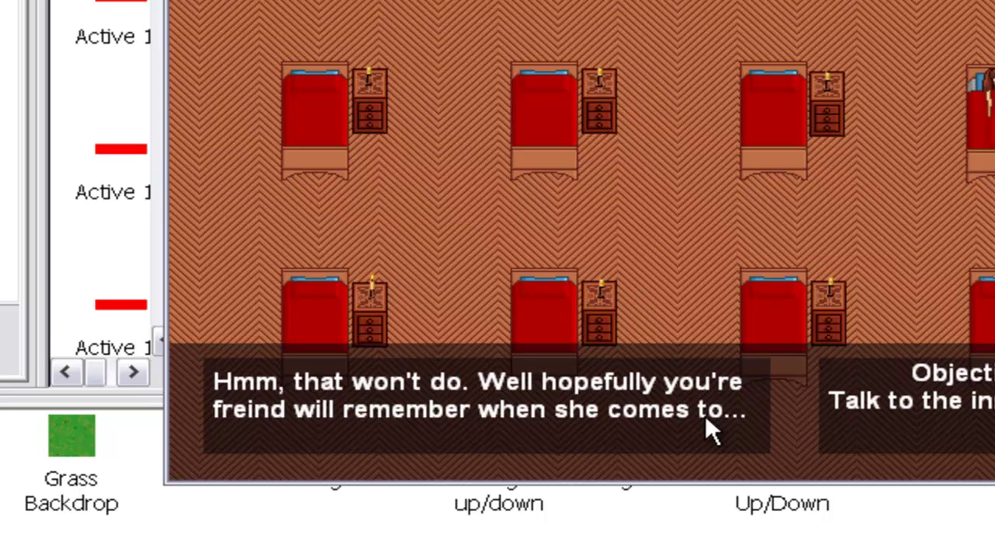
click(706, 419)
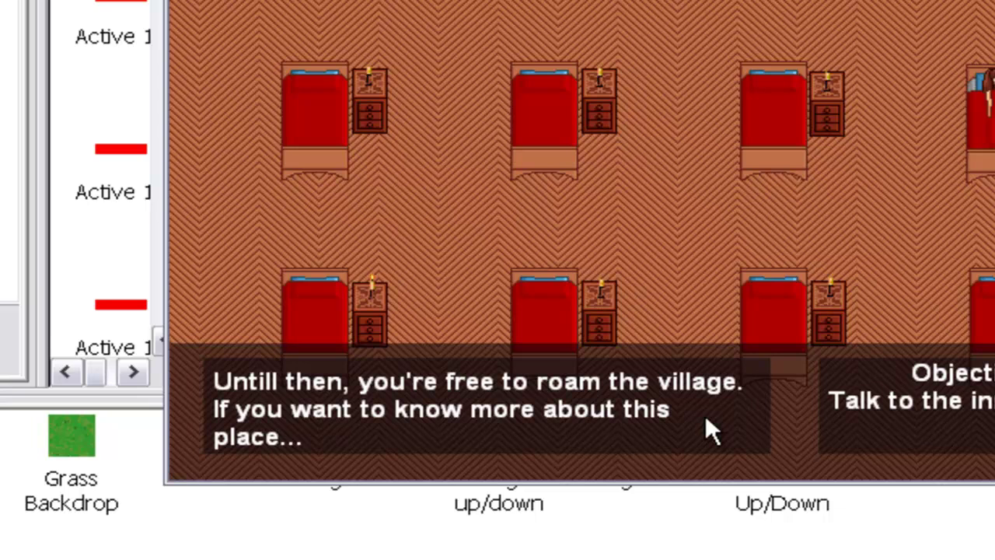
click(706, 418)
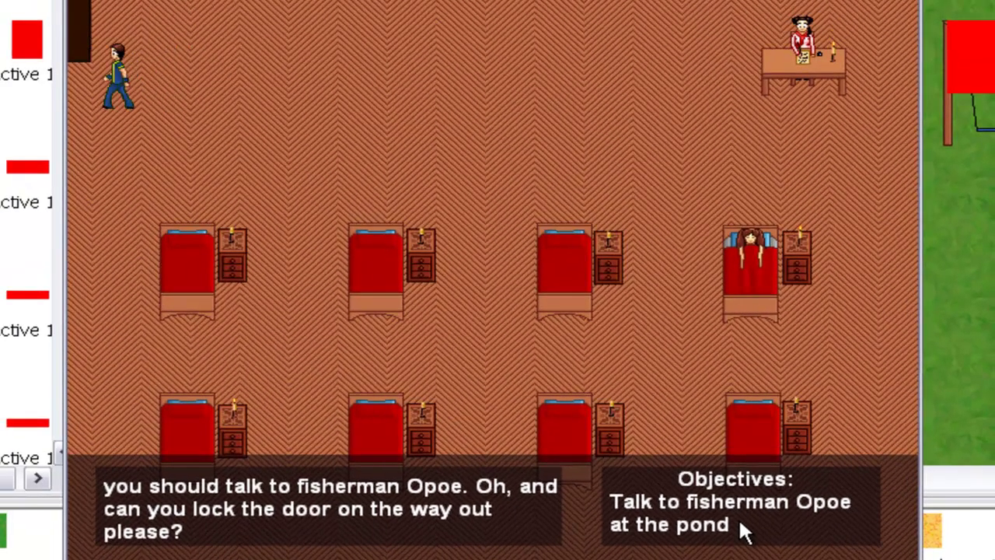
Leave the inn through its doorway and walk the character to the 145 sign outside
key(Up)
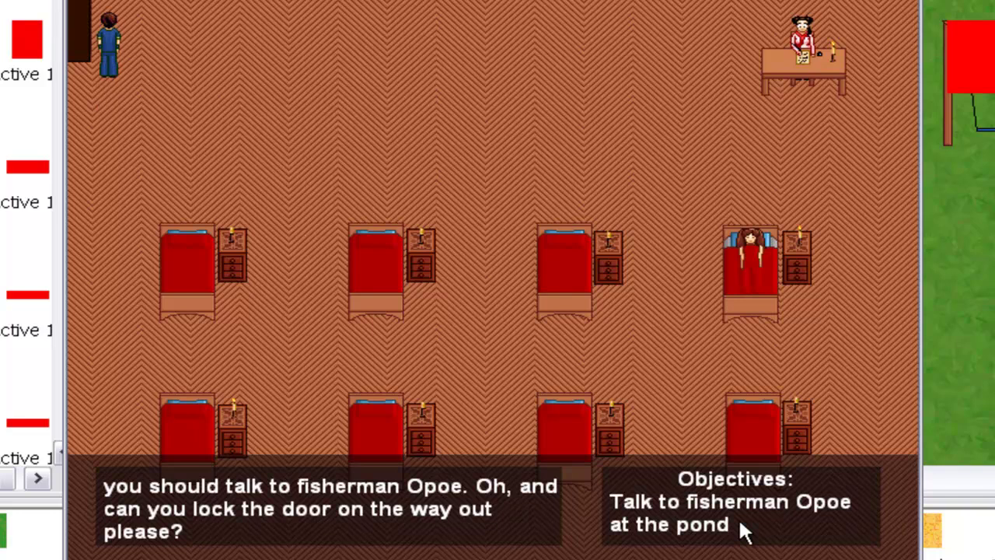
key(Left)
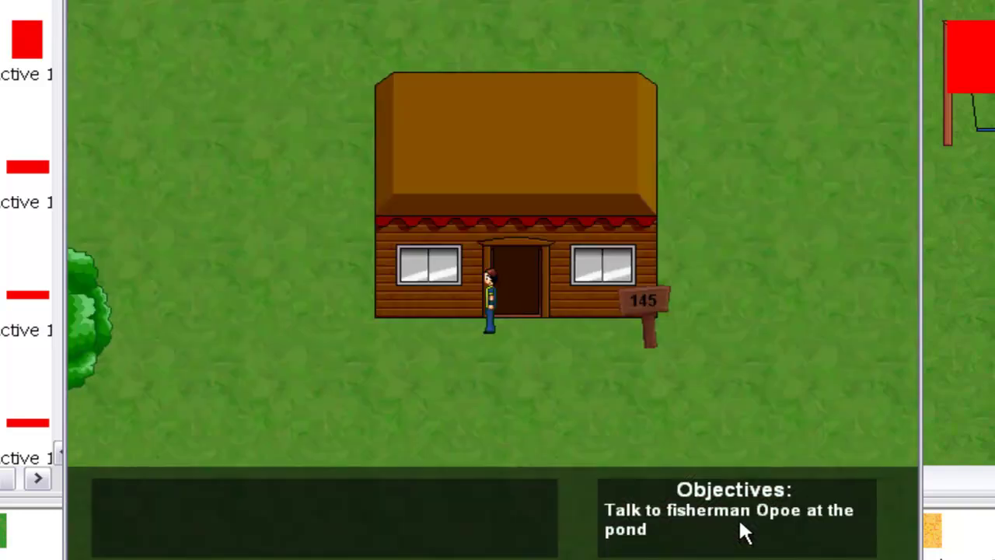
key(Right)
key(Down)
key(Right)
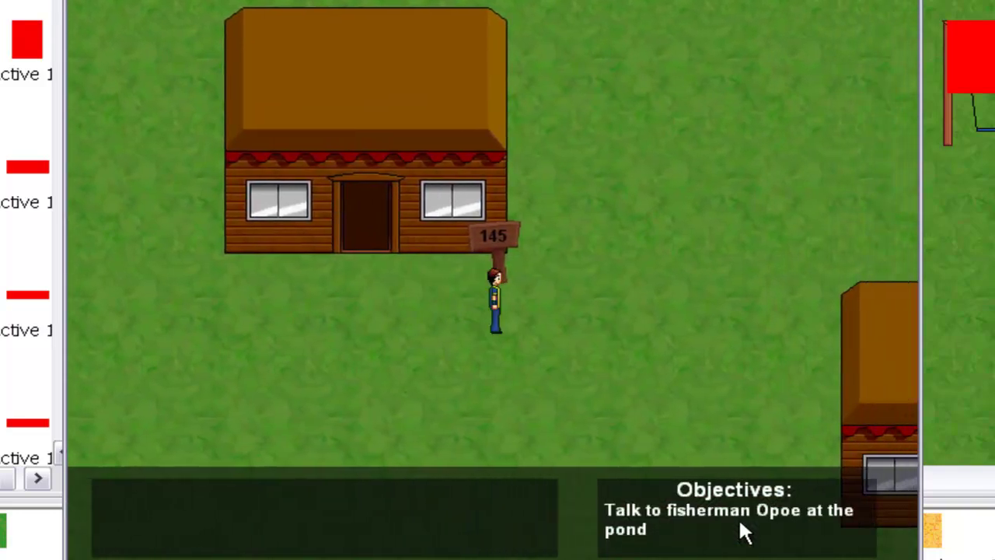
Walk the character north past the inn and west to fisherman Opoe at the pond
key(Up)
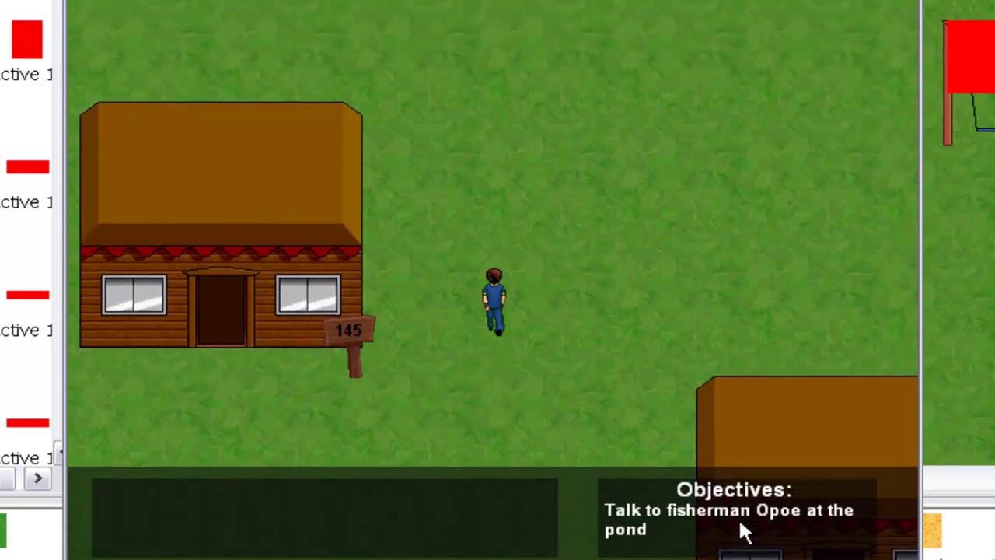
key(Up)
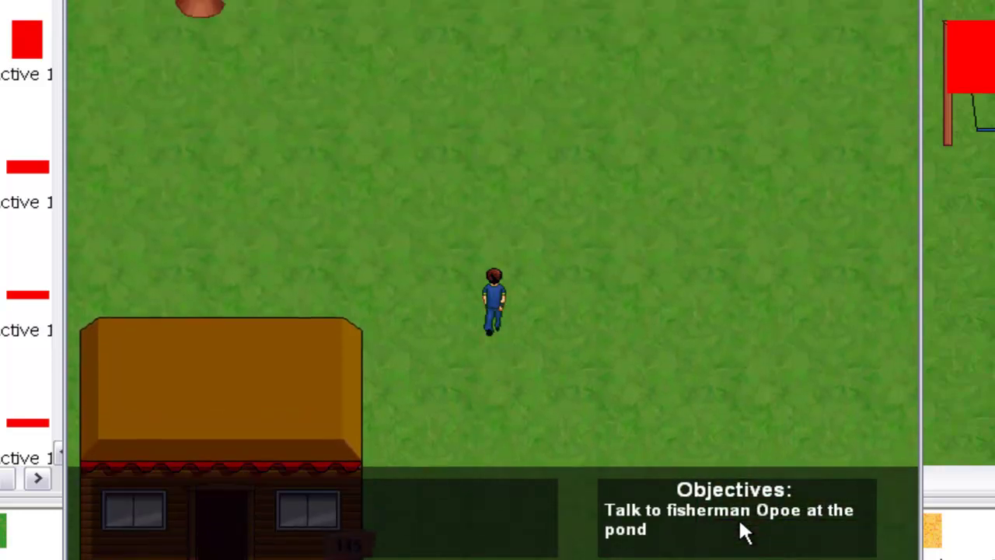
key(Up)
key(Left)
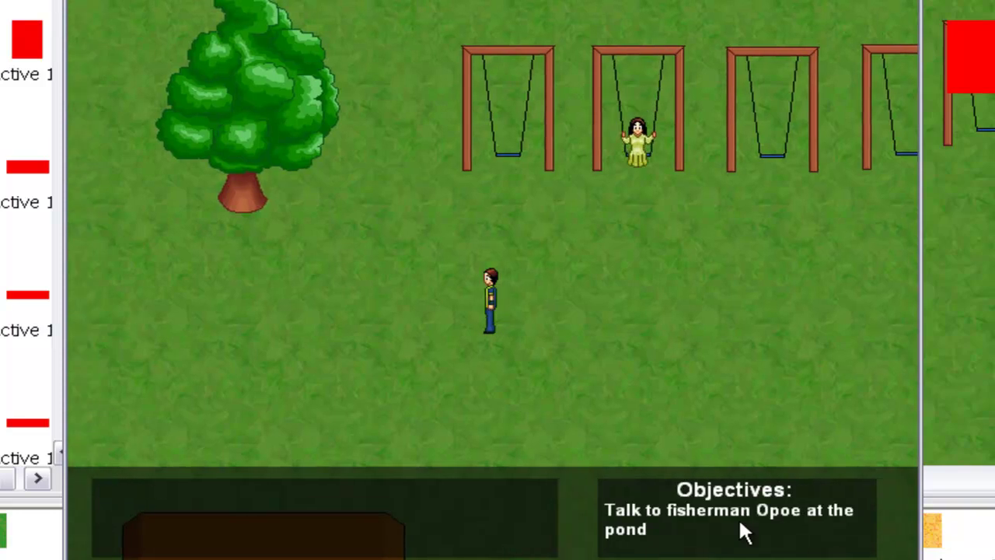
key(Left)
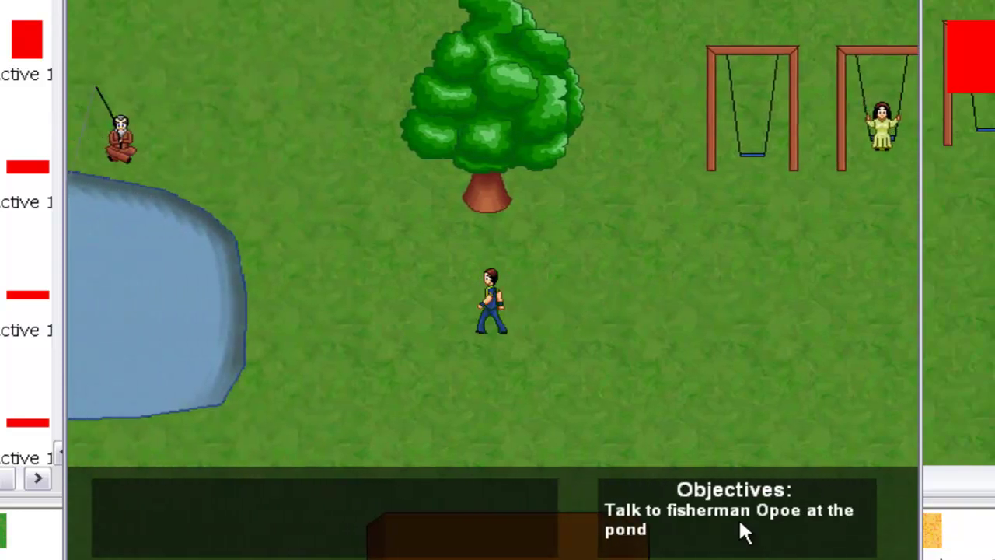
key(Left)
key(Up)
key(Up)
key(Left)
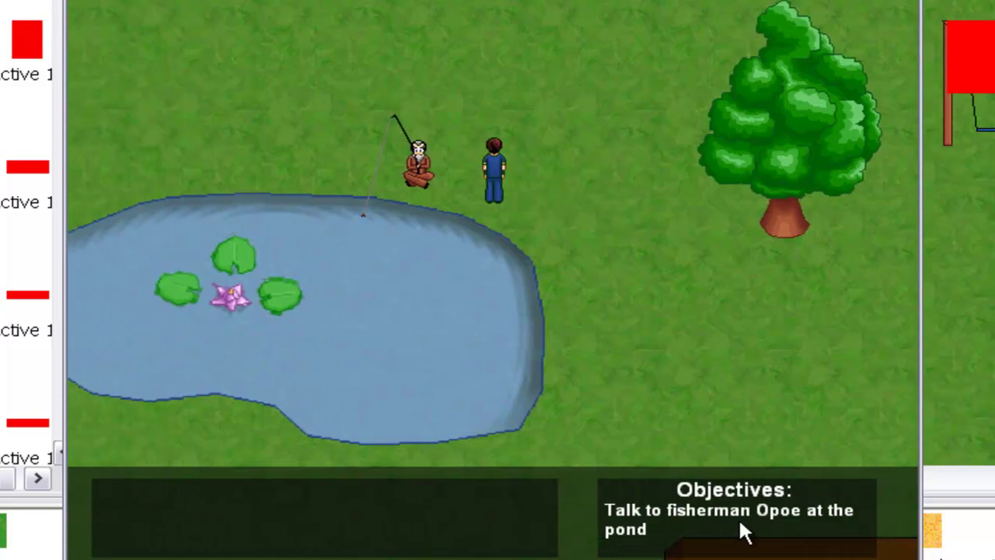
key(Left)
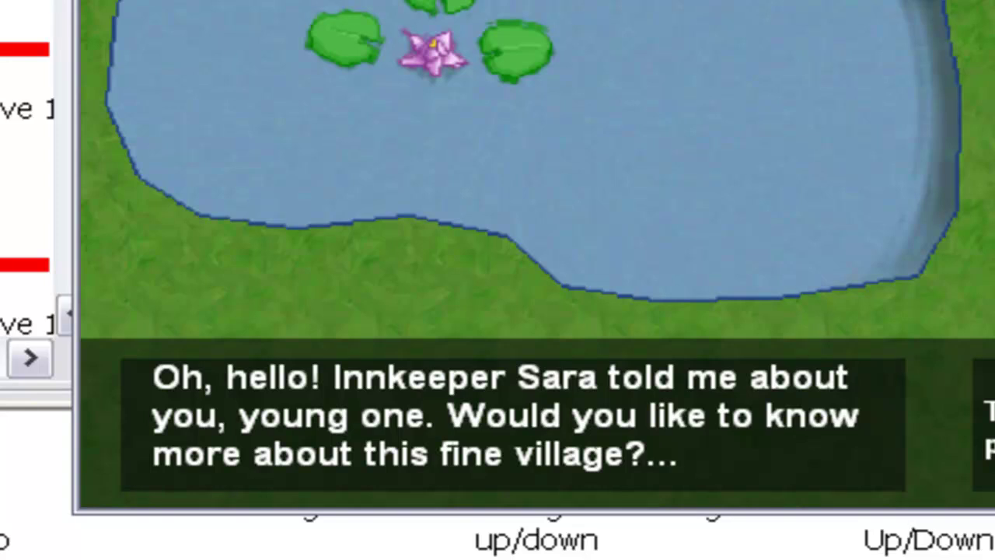
Advance through fisherman Opoe's dialogue about his lost key
click(770, 496)
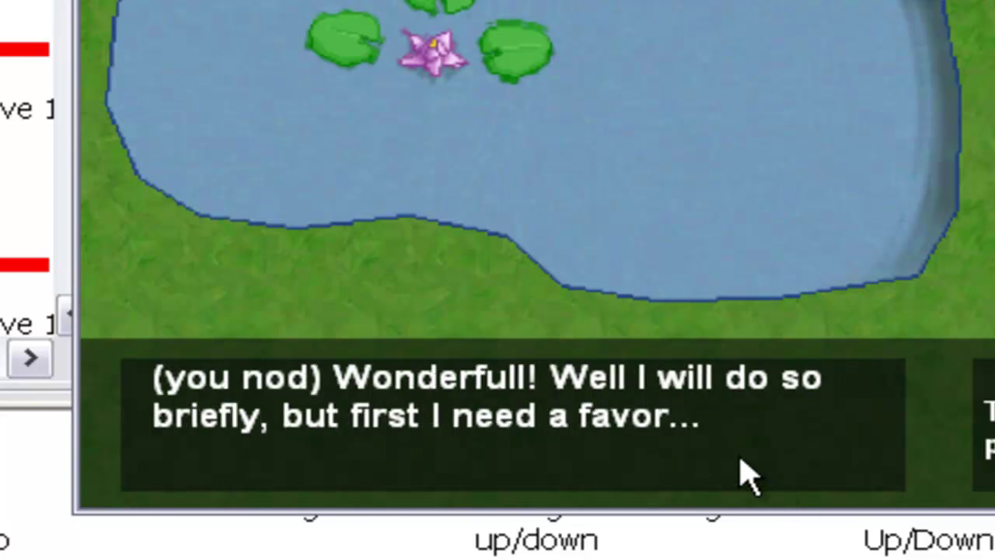
click(815, 420)
click(856, 482)
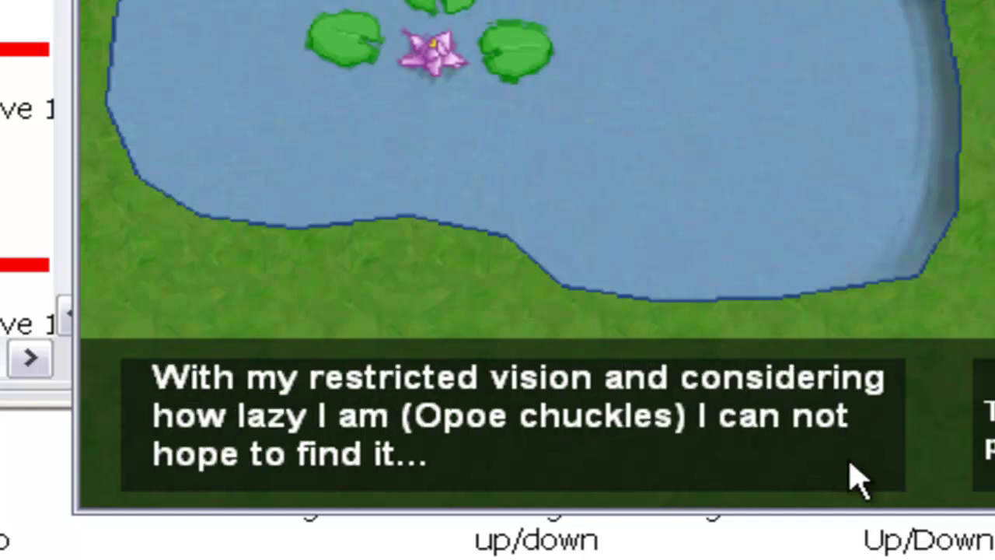
click(855, 482)
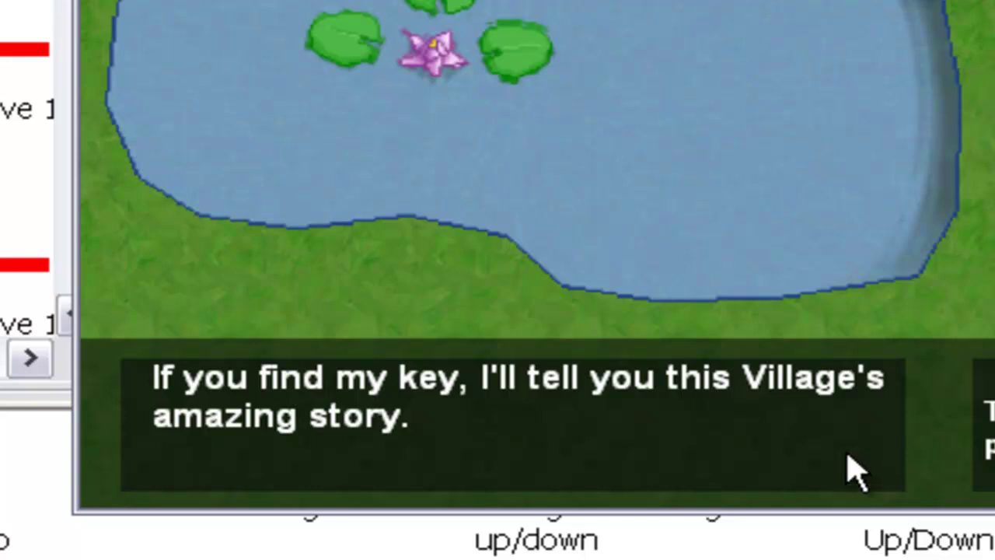
click(851, 469)
Explore the village from the pond eastward to the area between the swings and the stone well
key(Right)
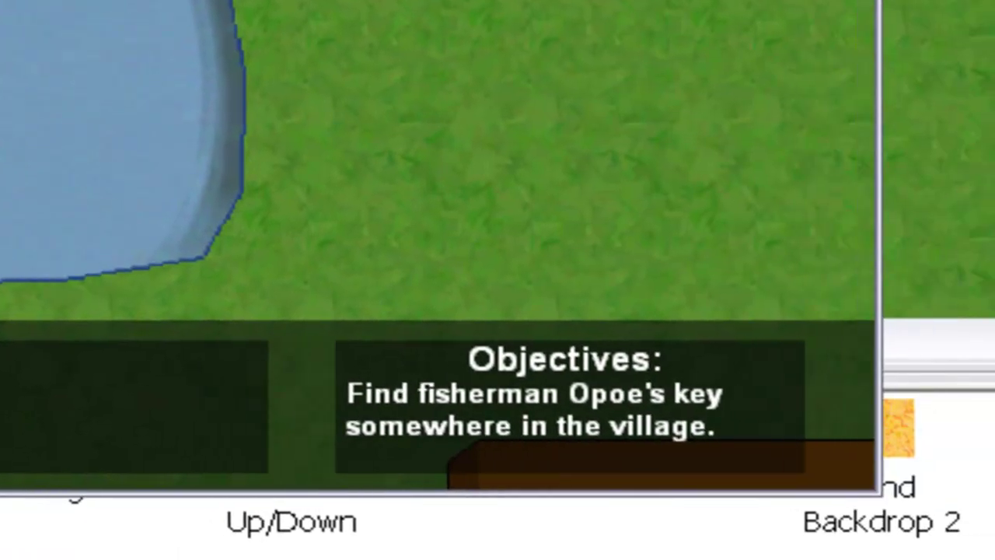
key(Down)
key(Right)
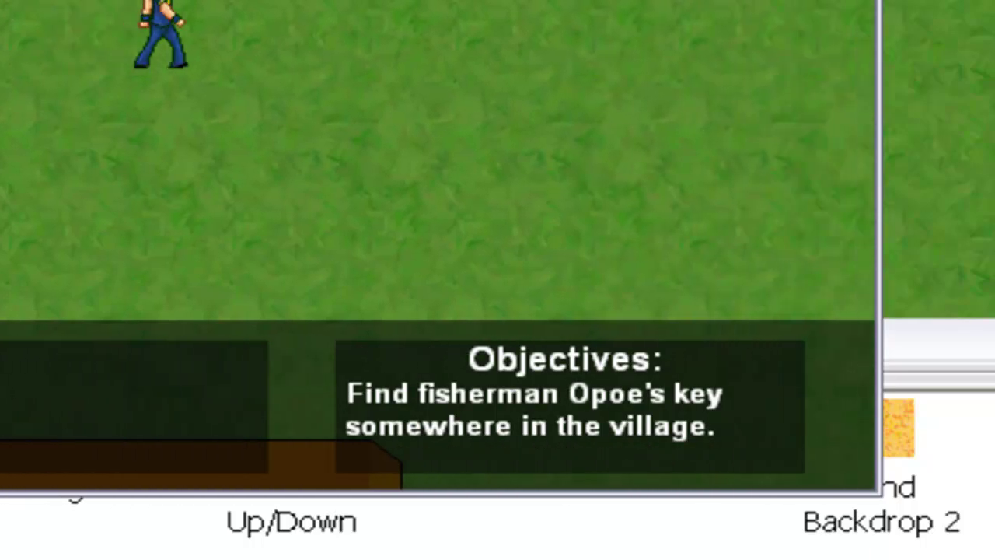
key(Right)
key(Up)
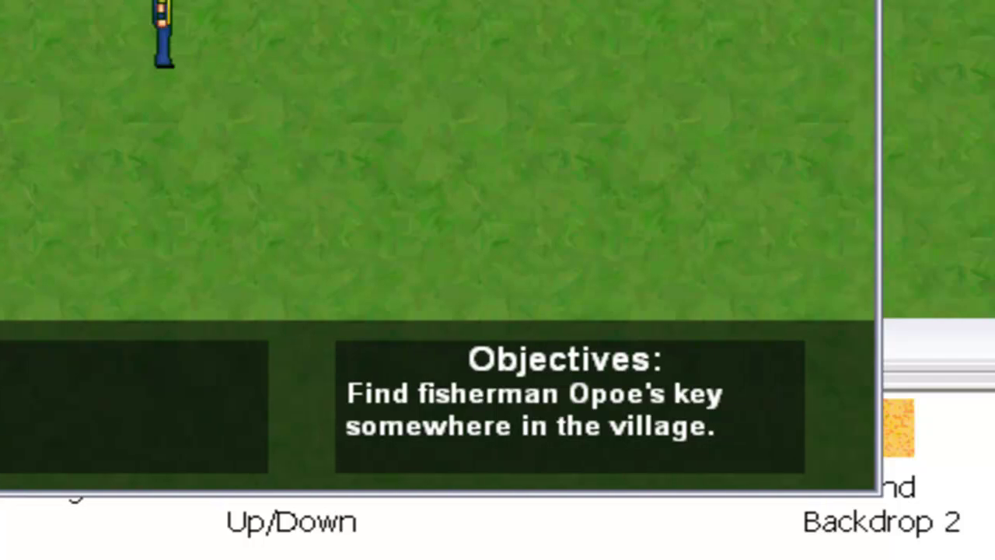
key(Right)
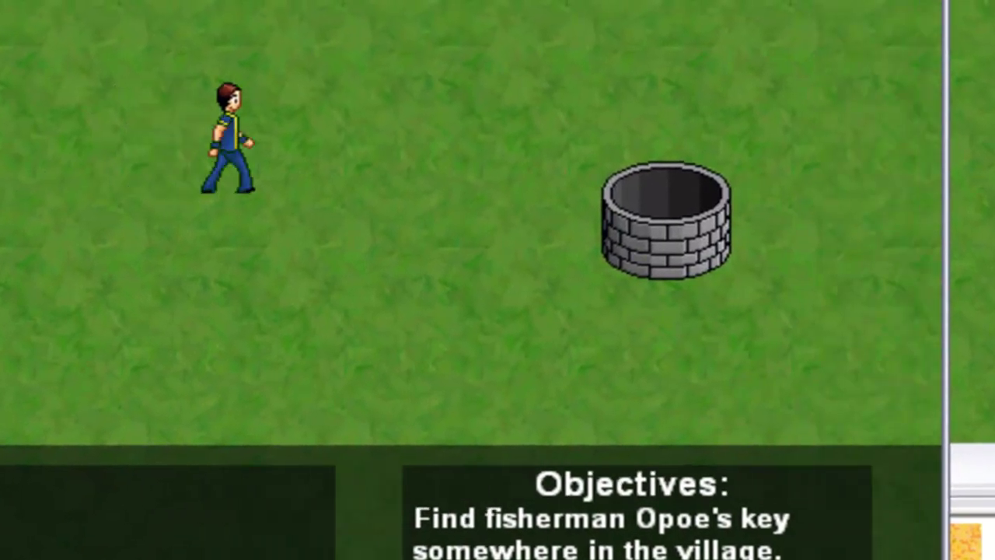
key(Left)
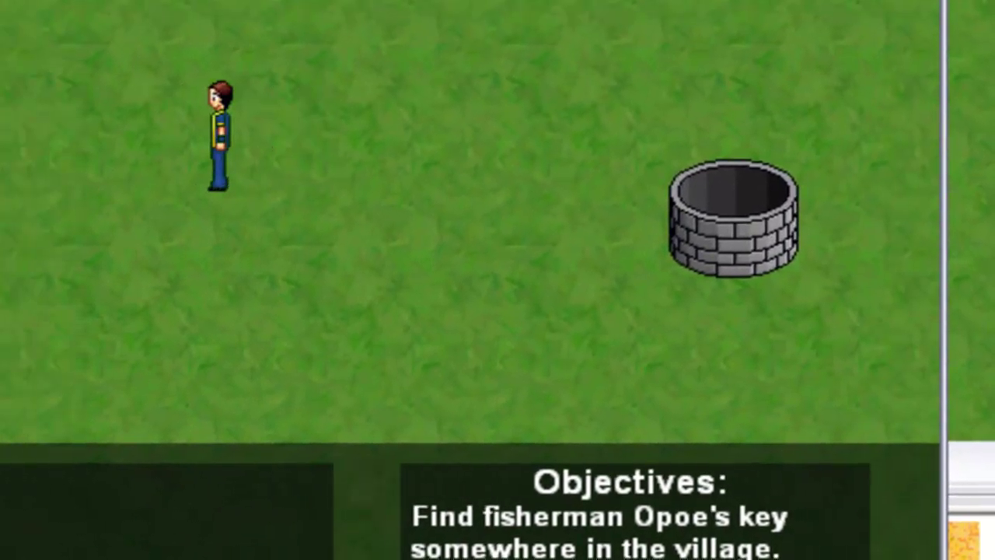
key(Down)
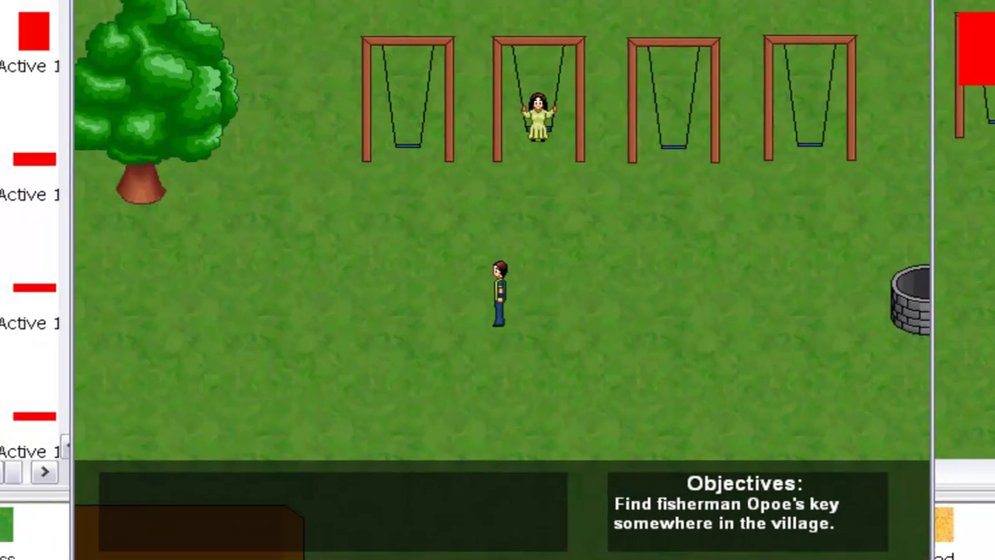
Walk the character up to the girl on the swing and talk to her
key(Right)
key(Up)
key(Right)
key(Up)
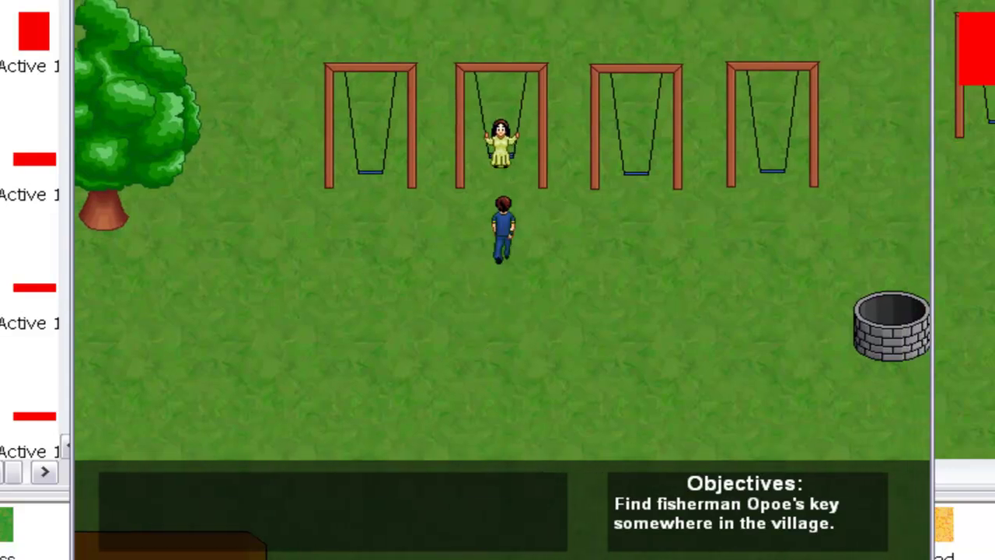
key(space)
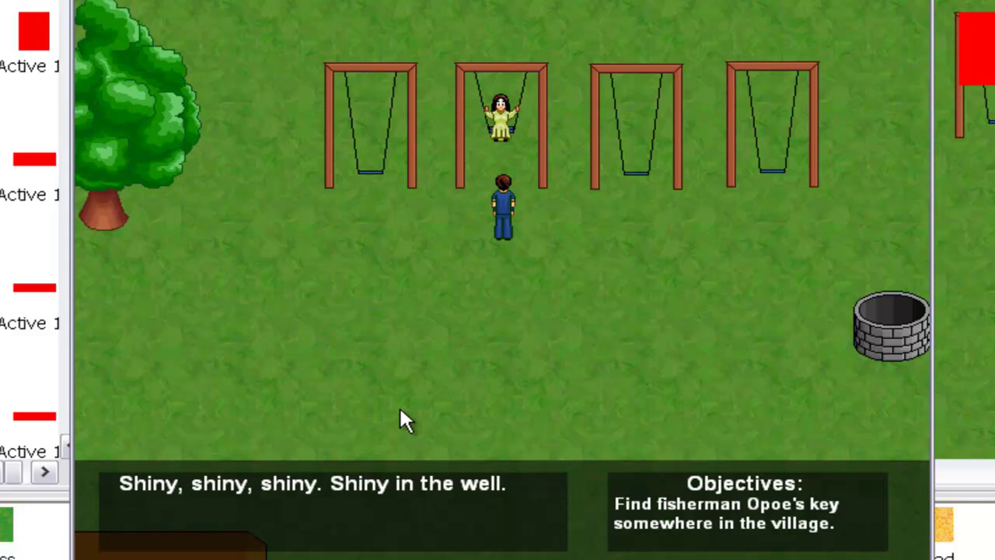
Walk the character from the swings to the side of the stone well
key(Right)
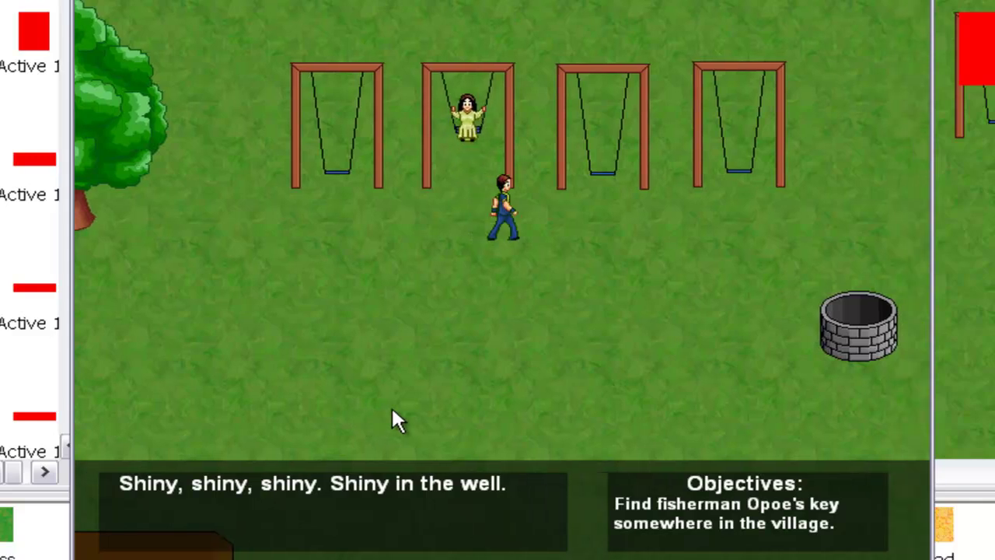
key(Down)
key(Right)
key(Up)
key(Right)
key(Down)
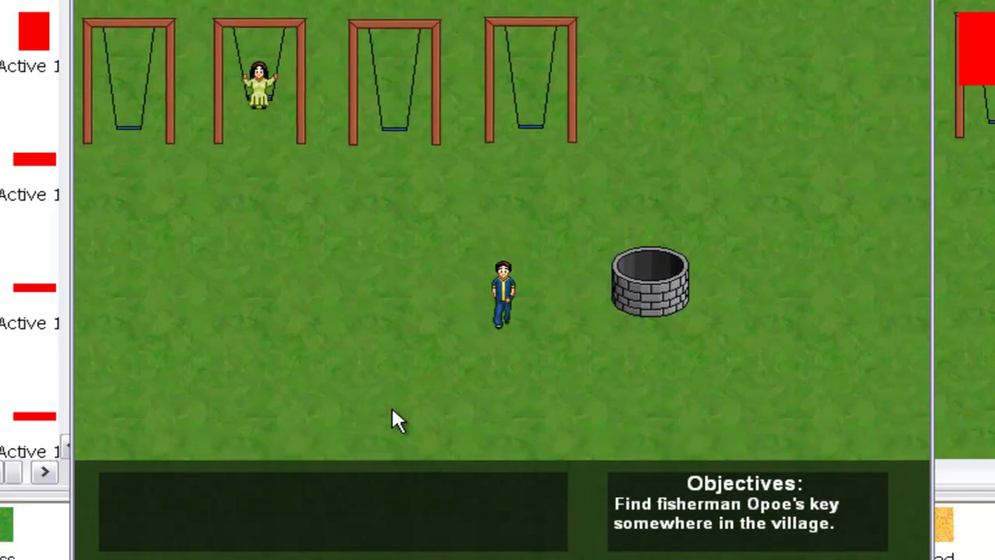
key(Up)
key(Right)
key(Down)
key(Up)
key(Down)
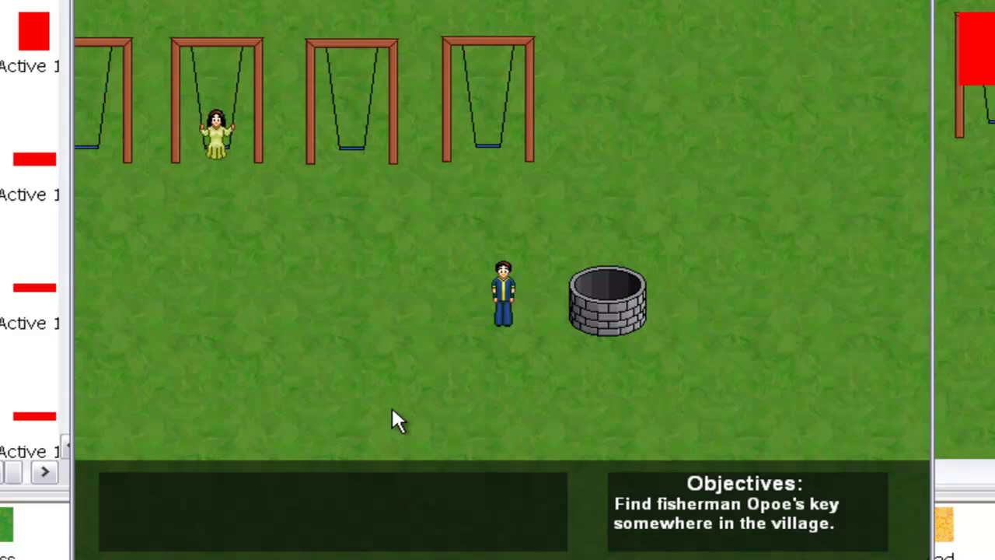
key(Right)
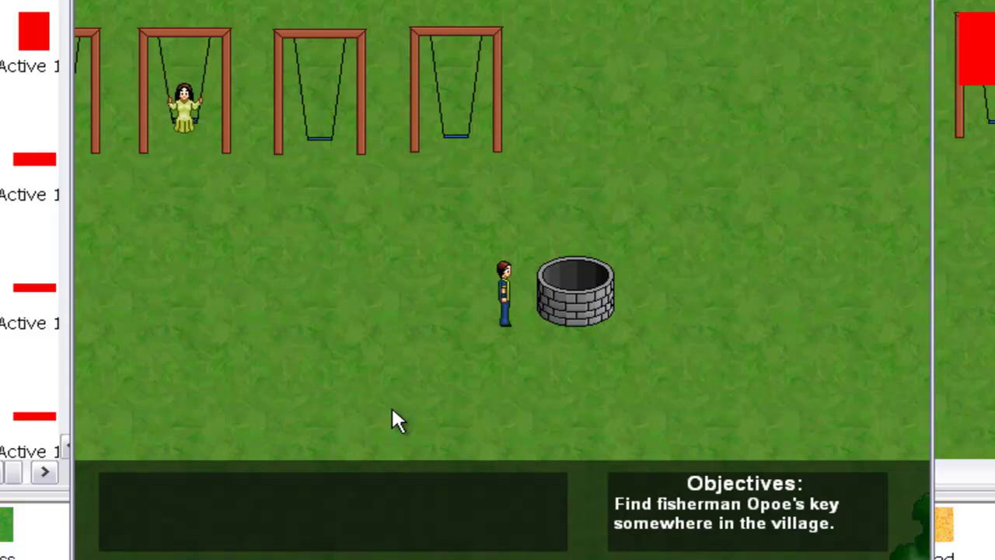
Walk the character against the stone well and collect the orange key lying in the grass west of it
key(Right)
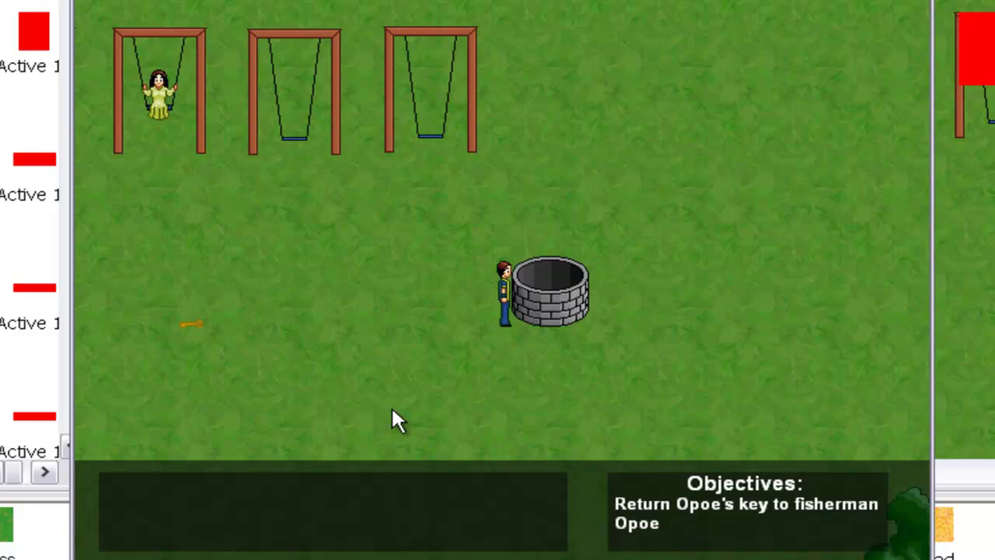
key(Down)
key(Left)
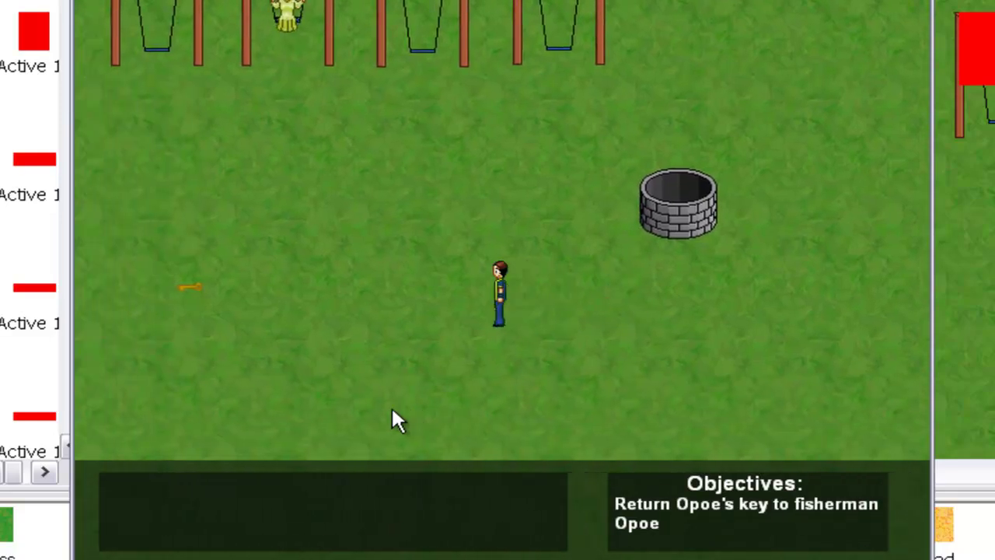
key(Left)
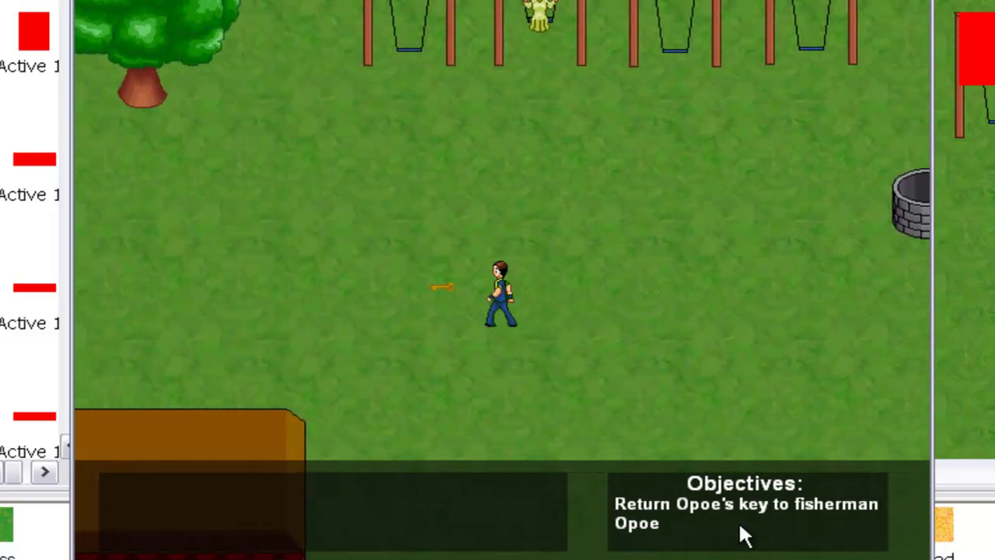
key(Left)
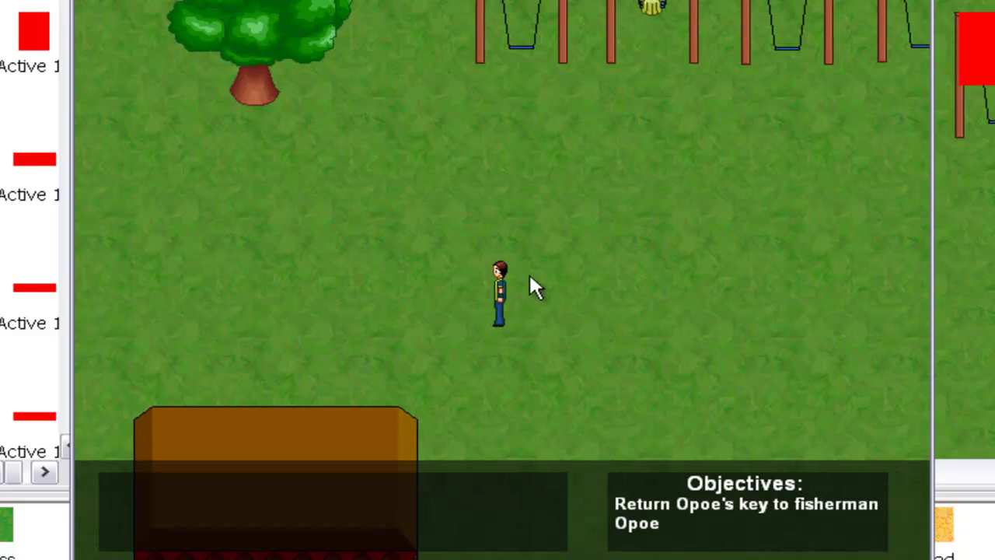
Walk the character west around the pond to fisherman Opoe and start talking to him
key(Left)
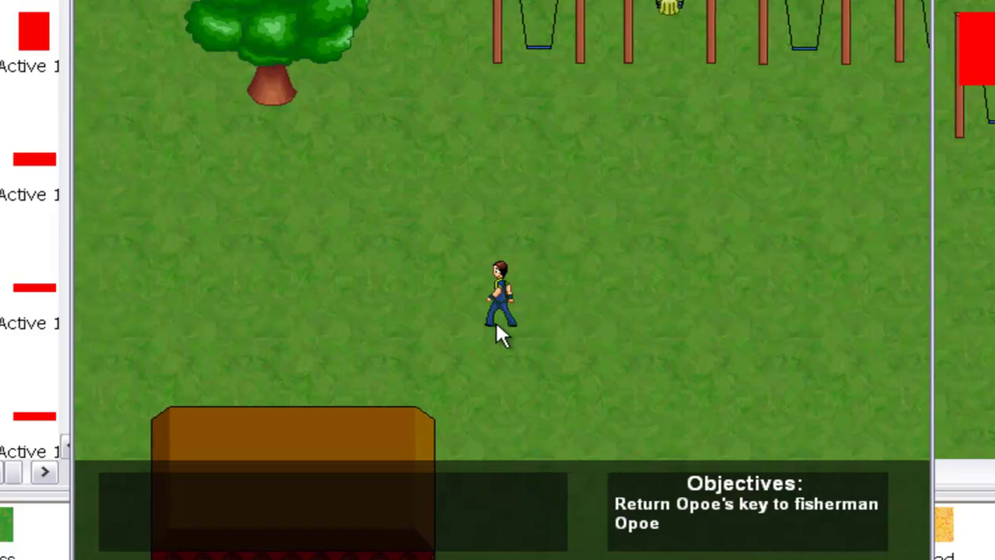
key(Left)
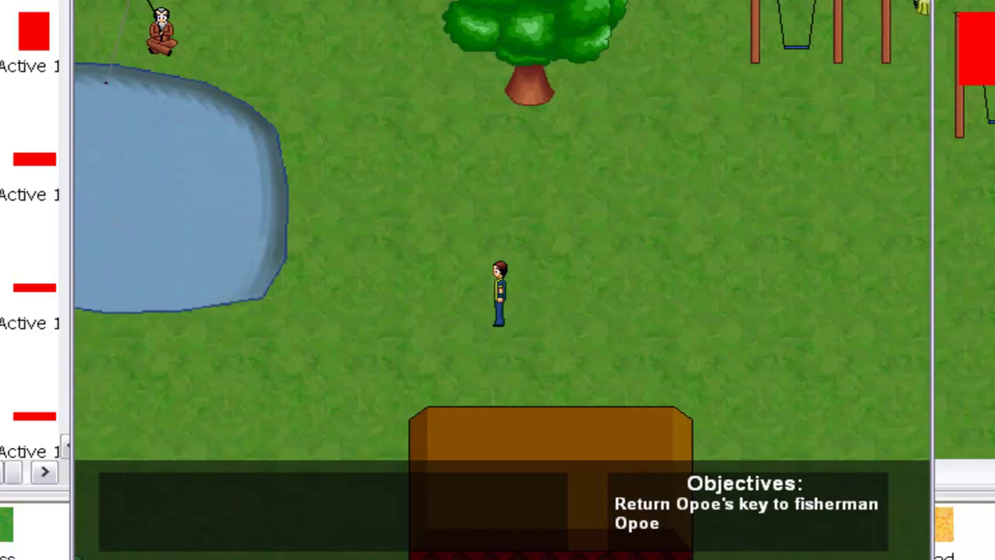
key(Left)
key(Up)
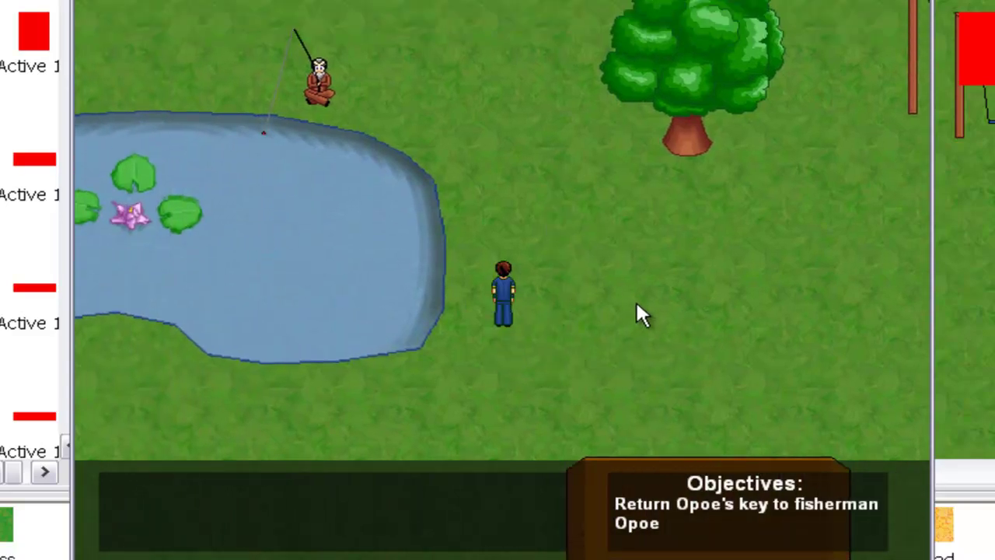
key(Up)
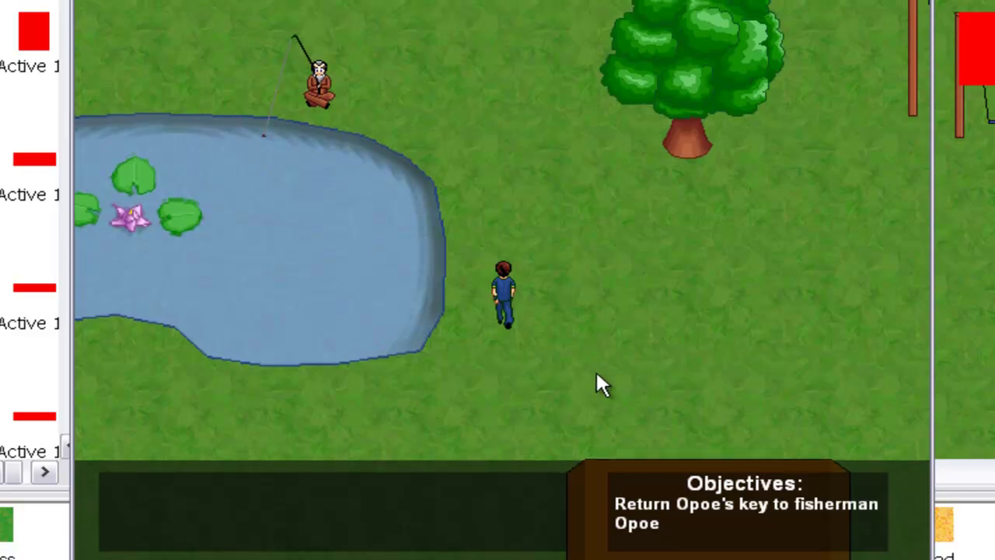
key(Left)
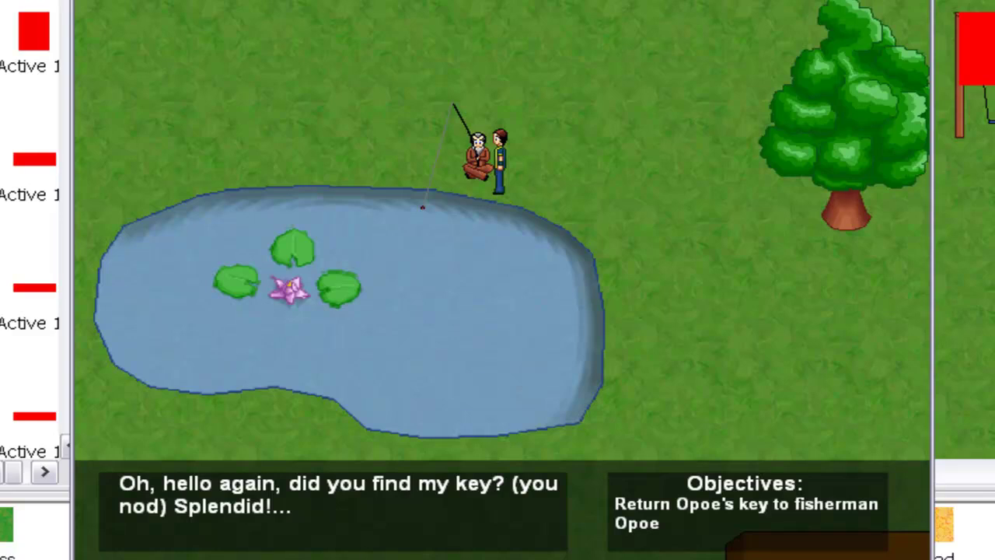
Advance through Opoe's dialogue about the found key and his invitation to house 141
click(424, 489)
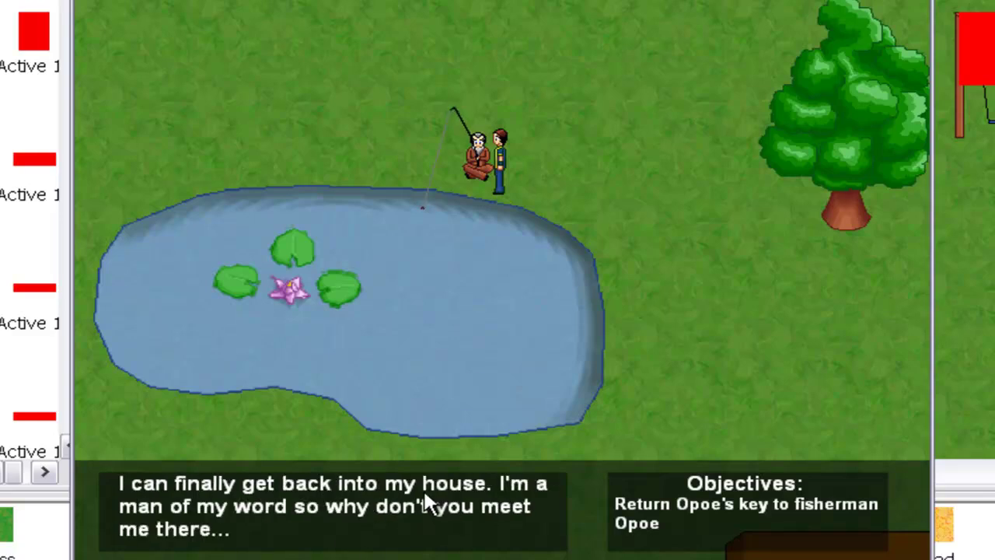
click(423, 551)
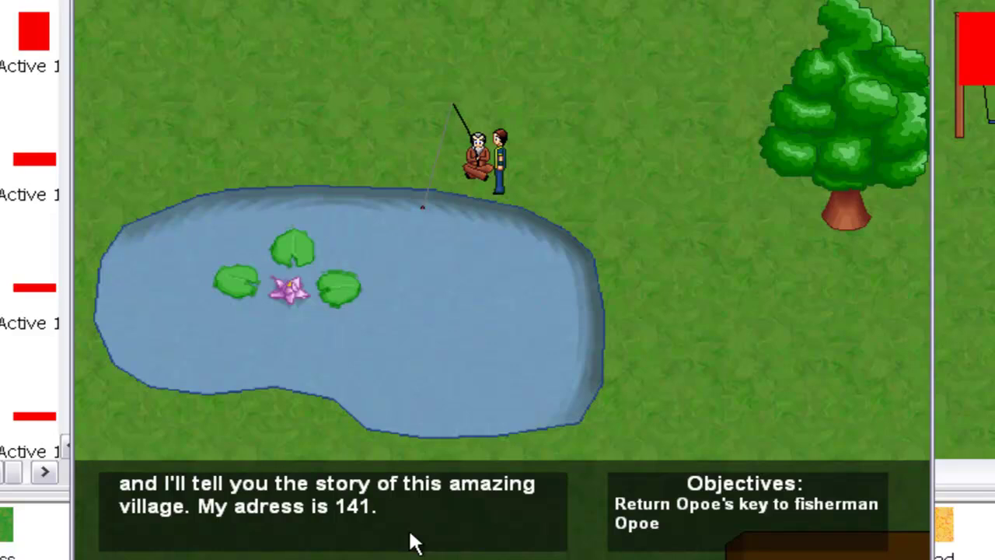
click(410, 538)
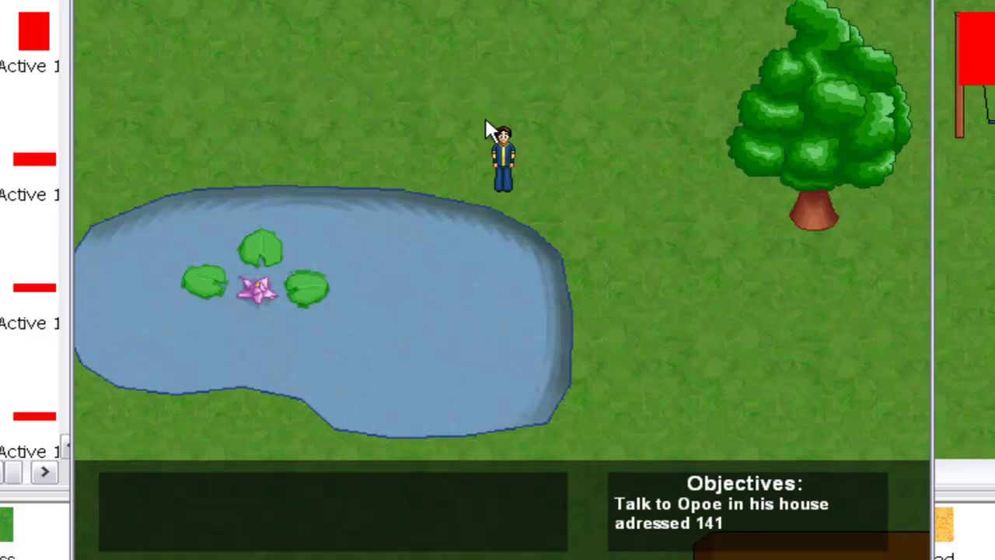
Walk the character south from the pond past houses 145 and 143 to the area beside house 141
key(Right)
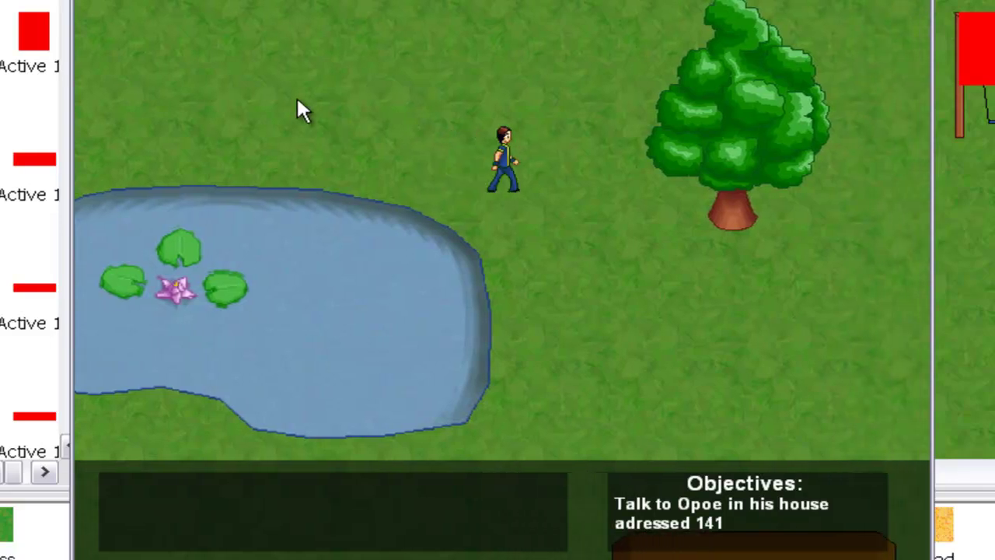
key(Down)
key(Down)
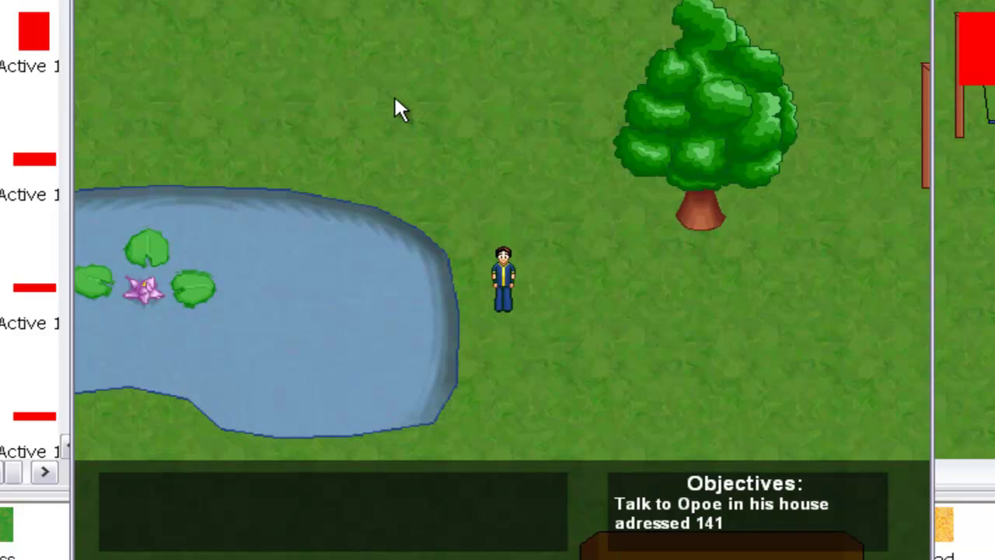
key(Down)
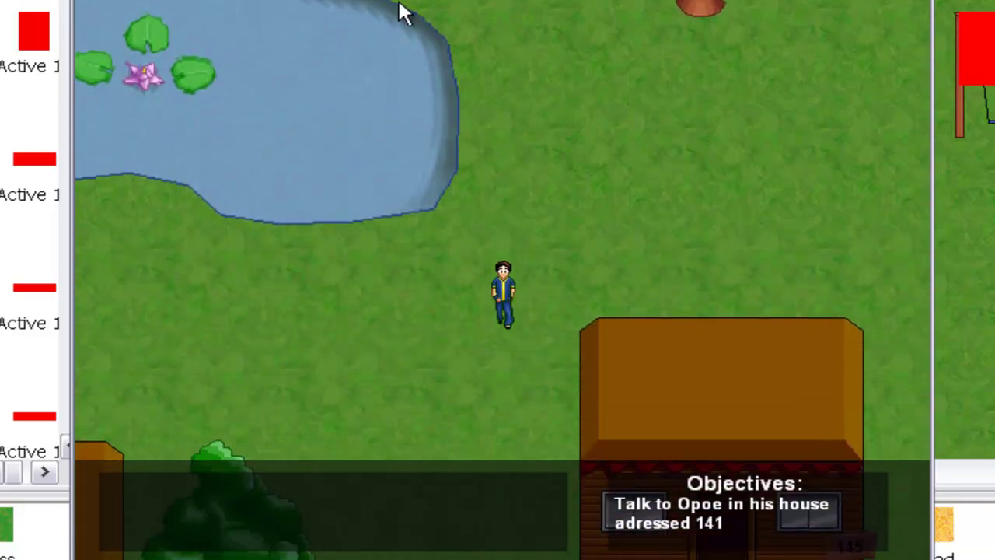
key(Down)
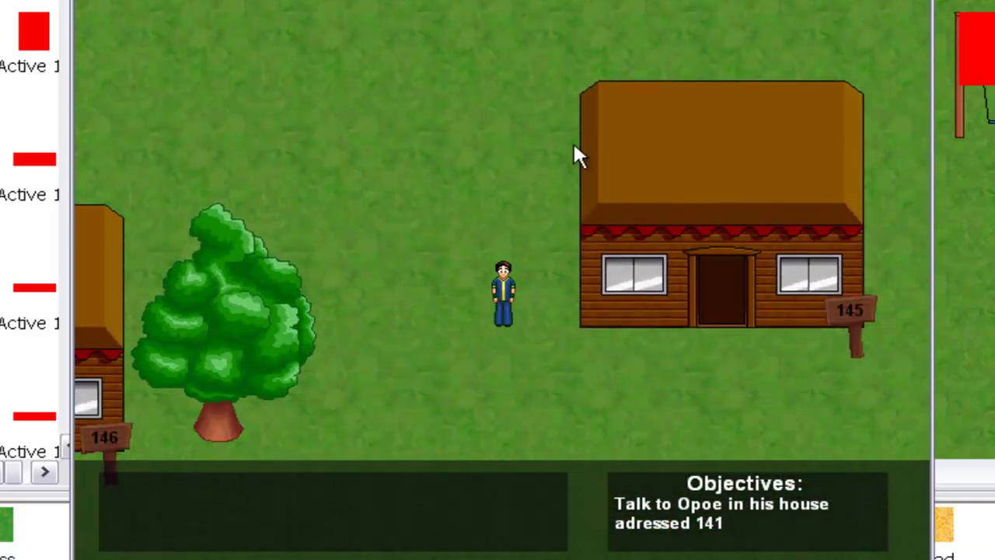
key(Down)
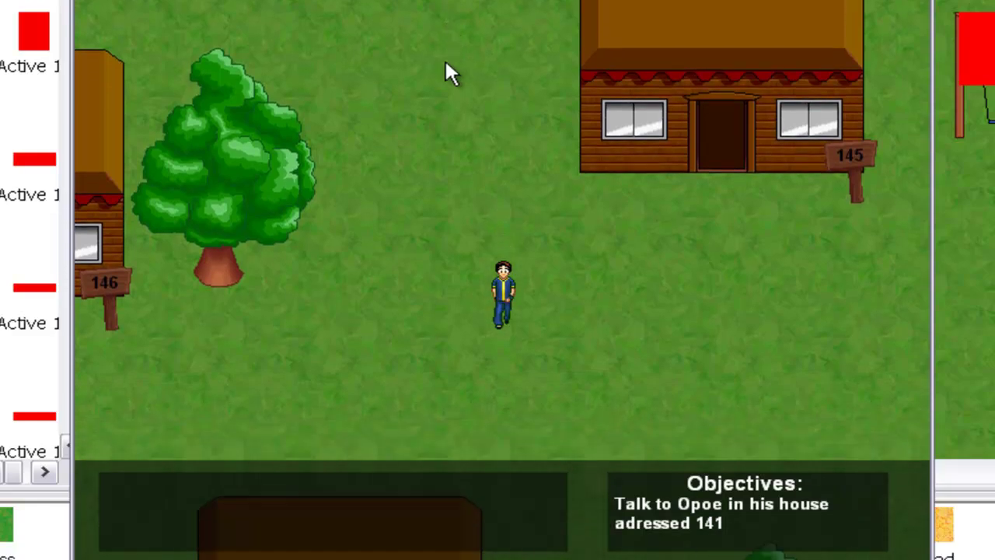
key(Down)
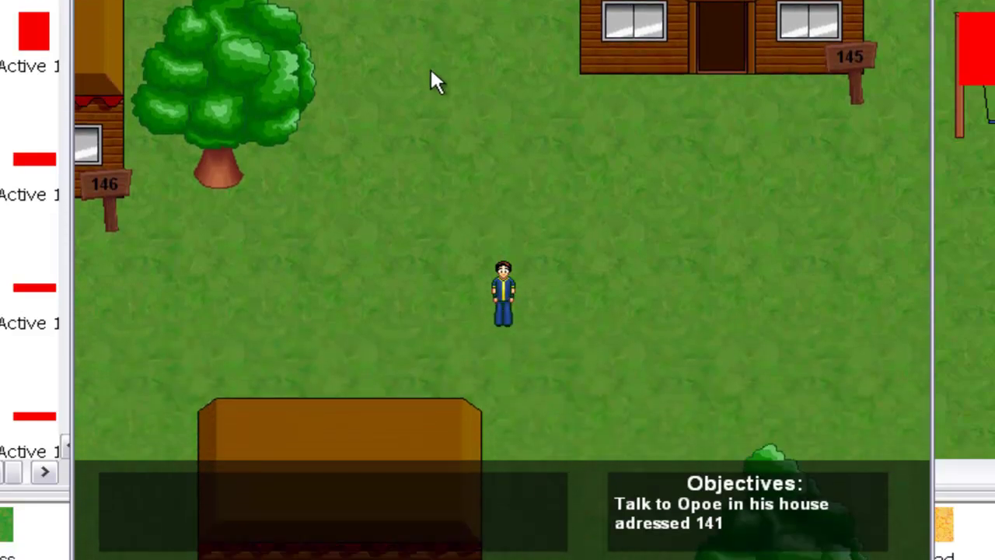
key(Down)
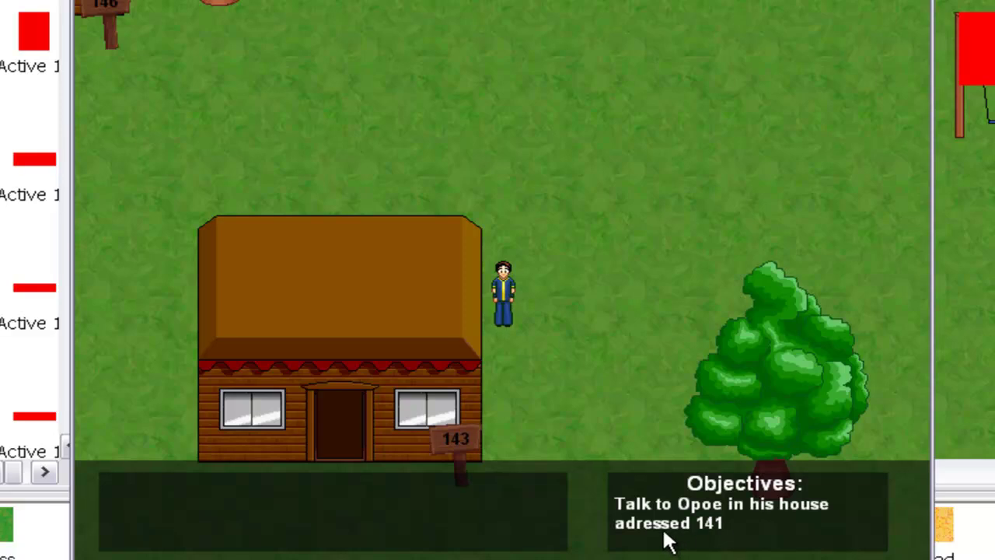
key(Down)
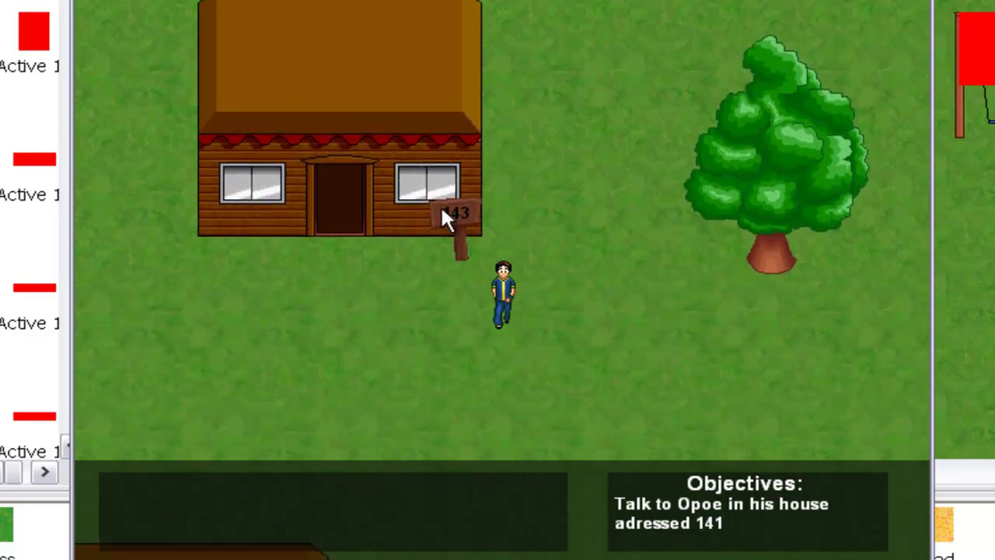
key(Down)
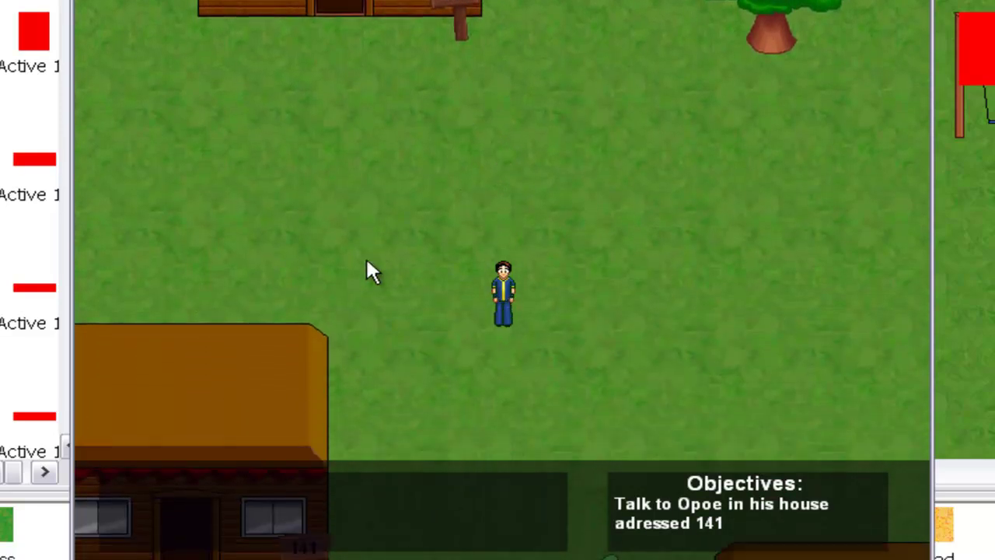
key(Down)
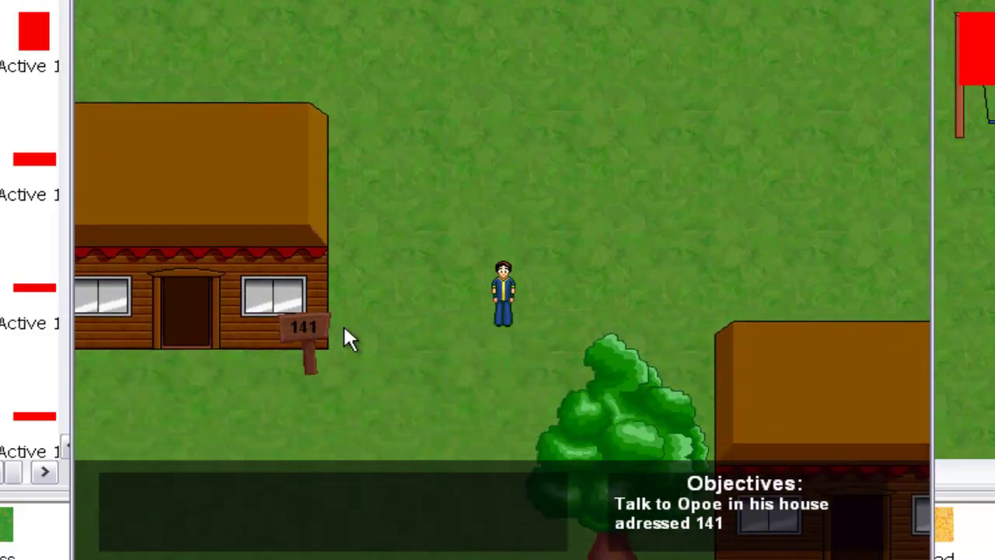
Bring the character in front of house 141 and enter through its door
key(Left)
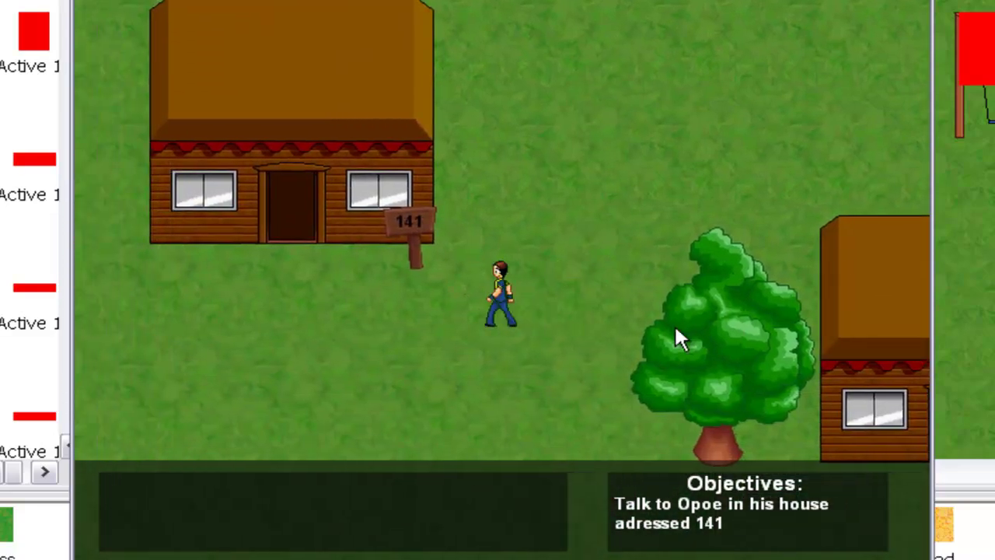
key(Left)
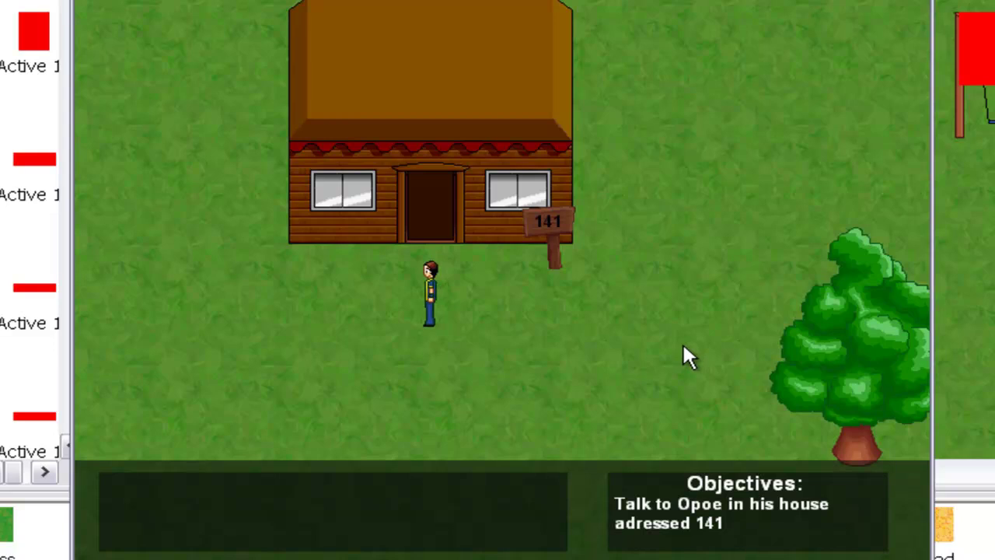
key(Up)
key(Up)
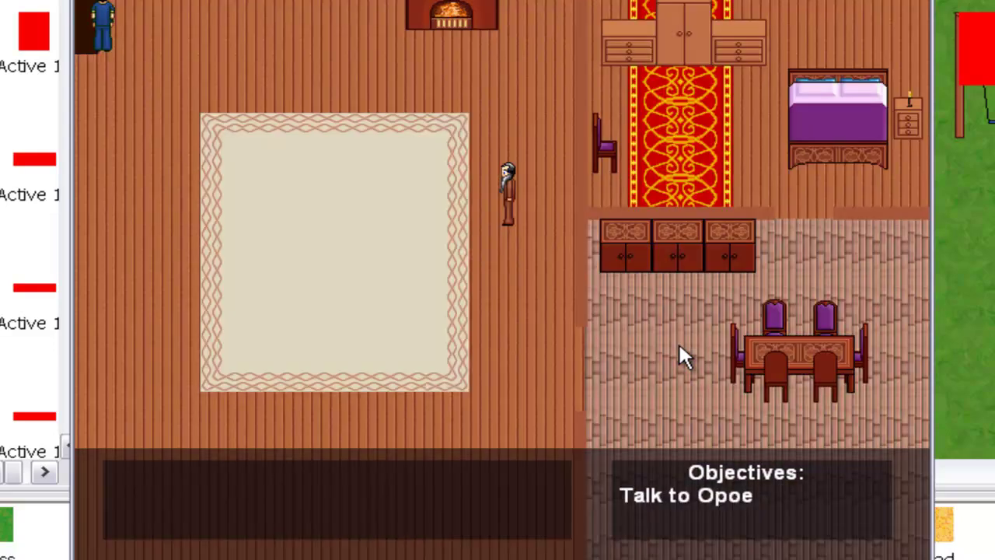
Walk the character across the rug to Opoe inside the house and start talking to him
key(Down)
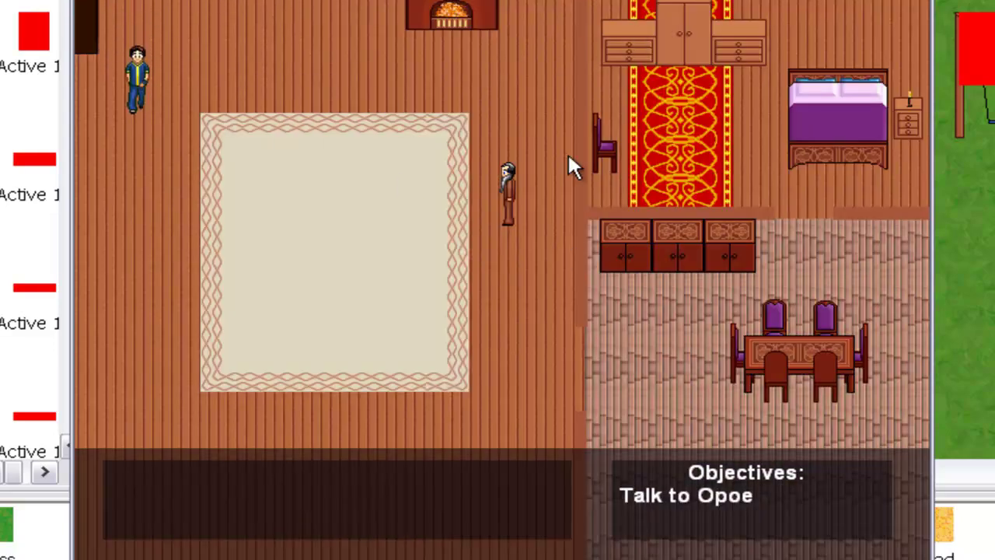
key(Right)
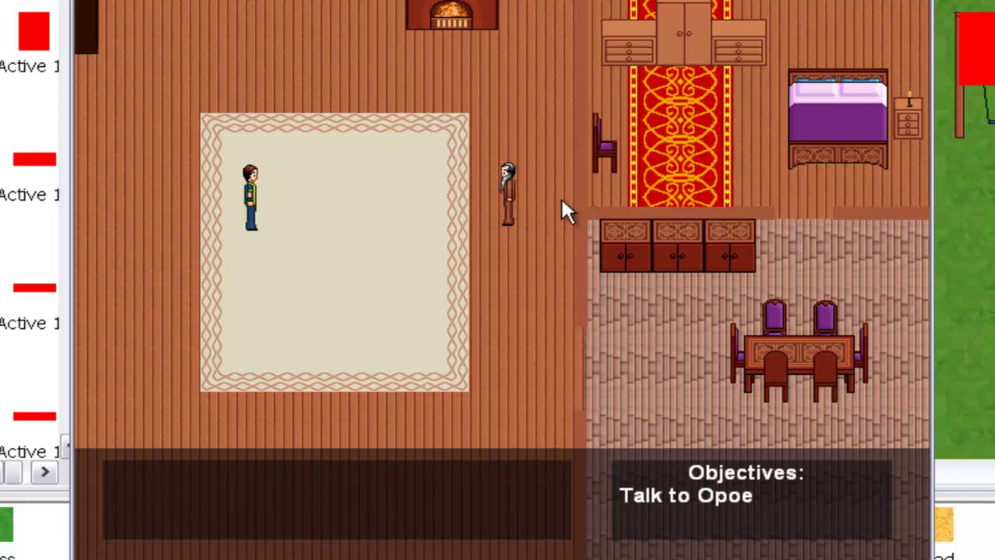
key(Right)
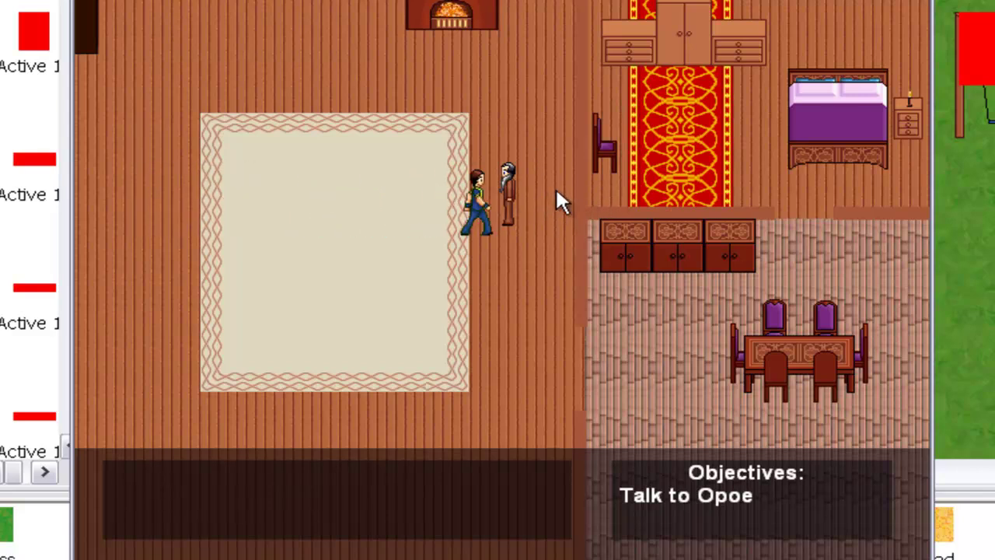
key(Up)
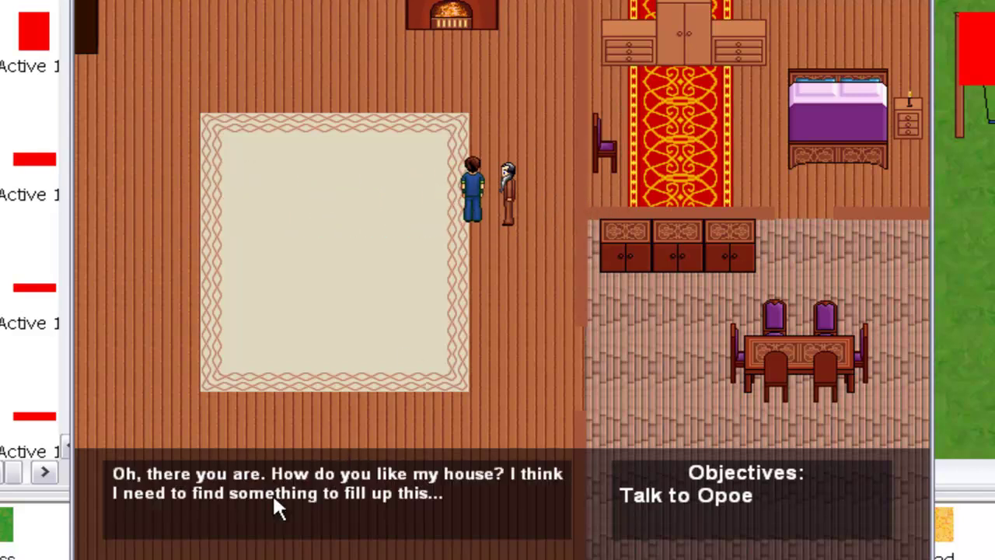
Advance through Opoe's story of Ryall and the Highland up to his favor about the fishing pole
click(531, 463)
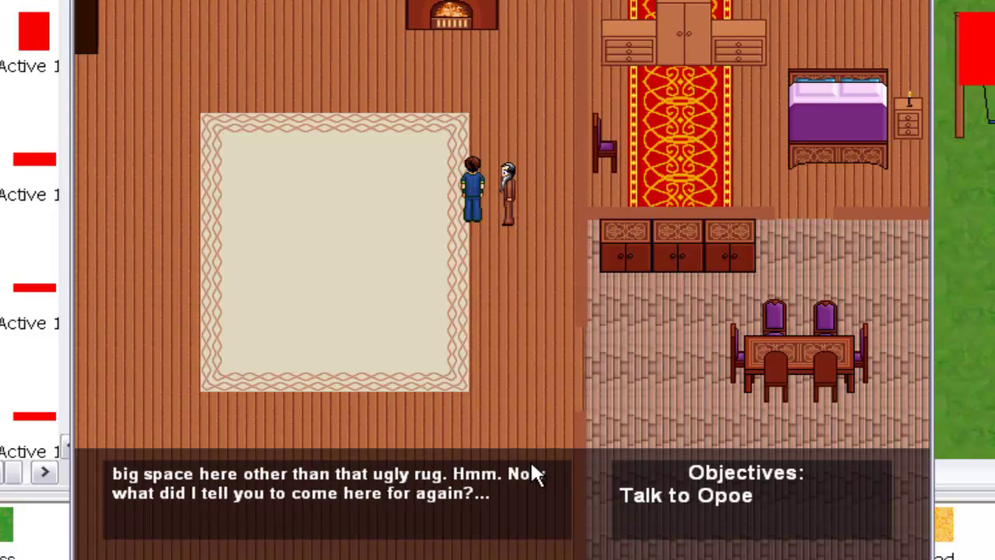
click(531, 465)
click(532, 464)
click(531, 464)
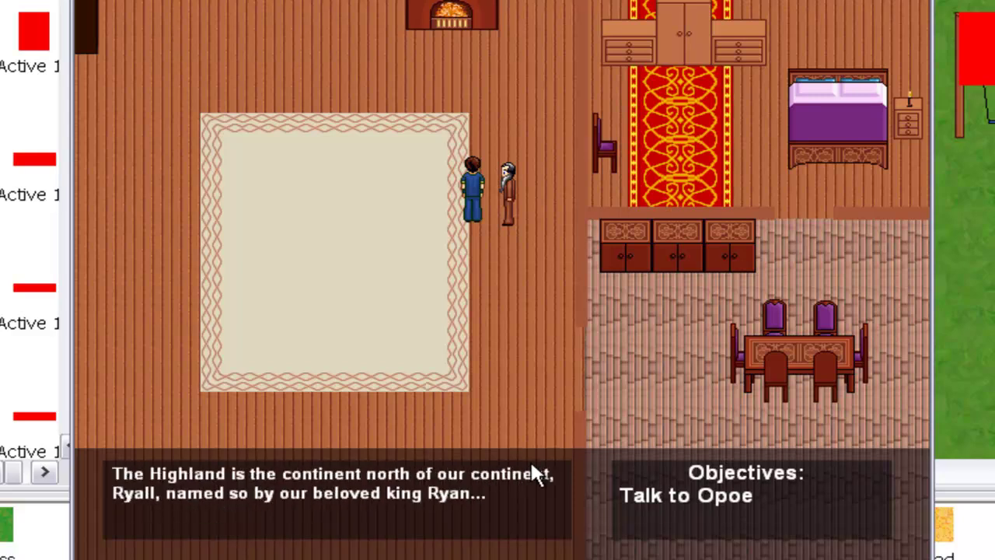
click(531, 465)
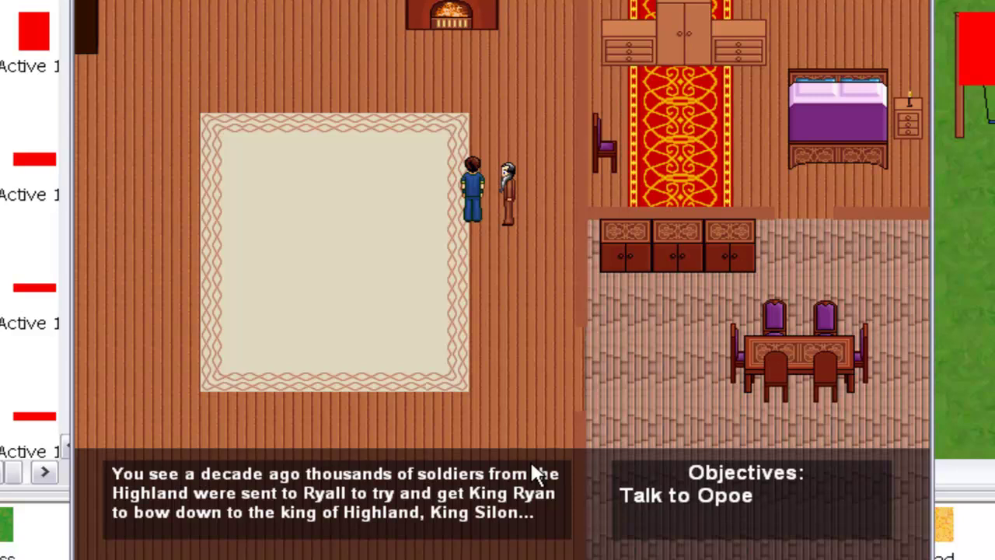
click(532, 465)
click(532, 471)
key(space)
key(space)
key(space)
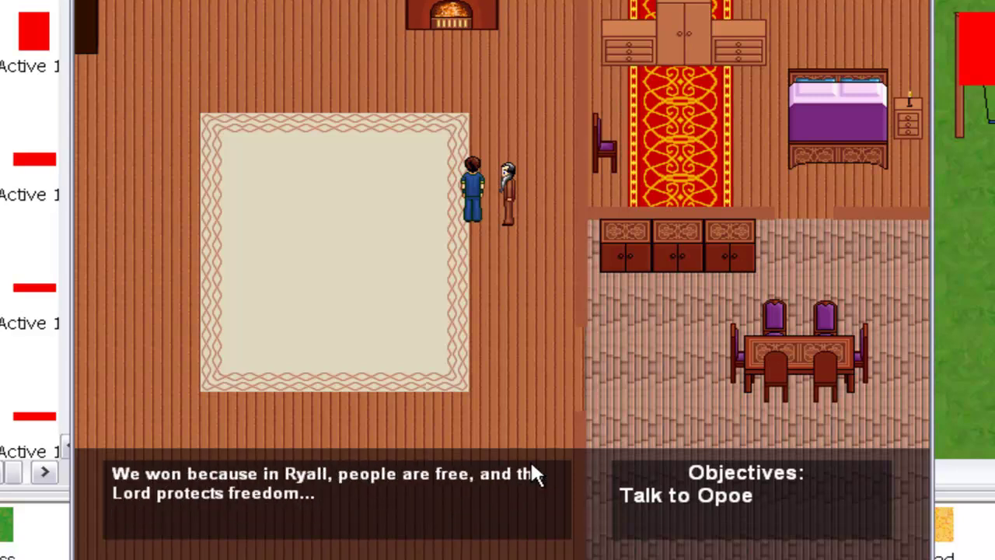
key(space)
key(space)
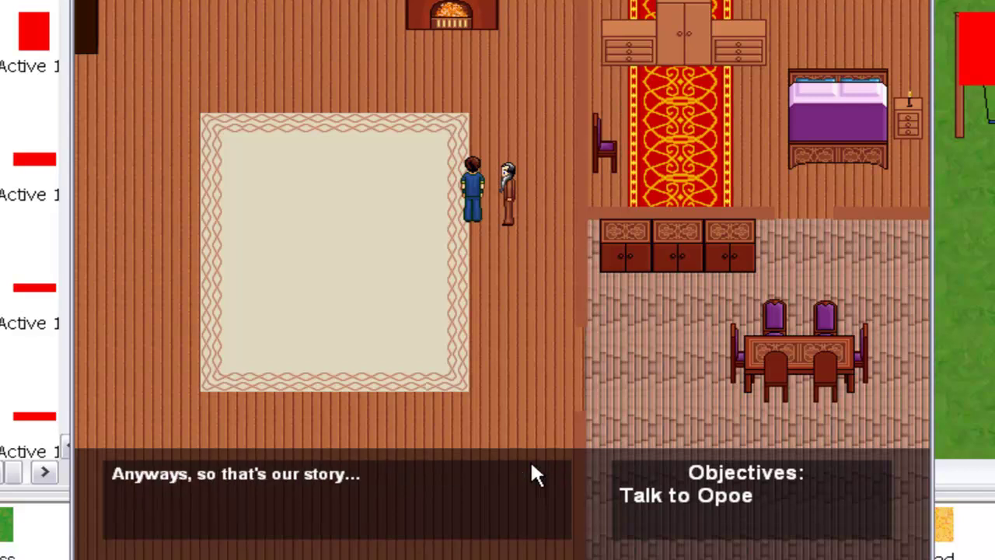
key(space)
key(space)
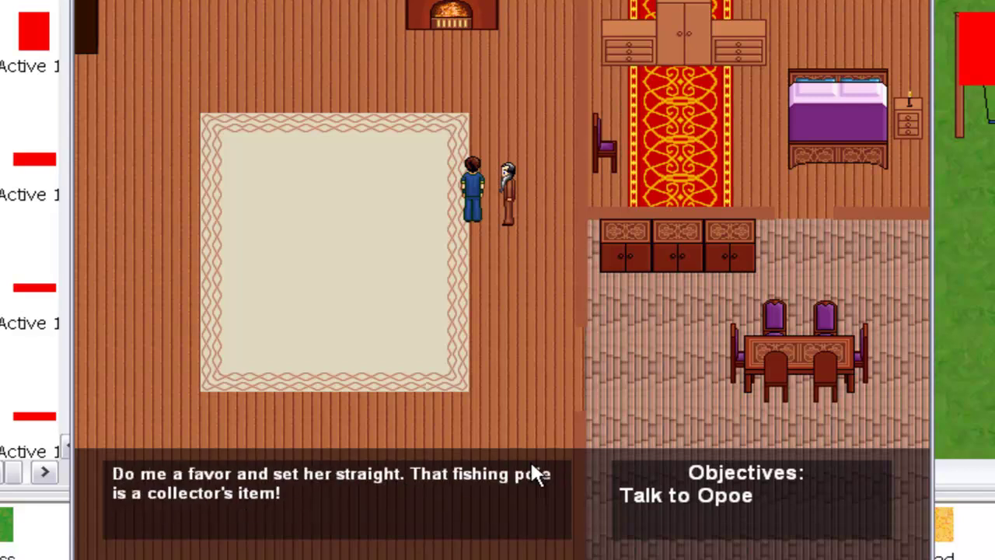
Finish the conversation with Opoe and walk the character west across the rug before ending the test run
key(space)
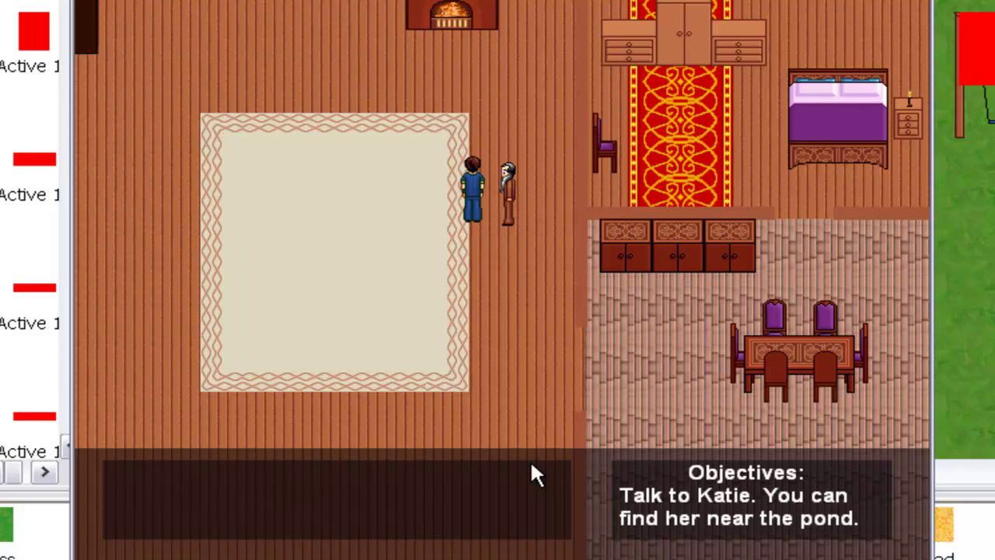
key(Left)
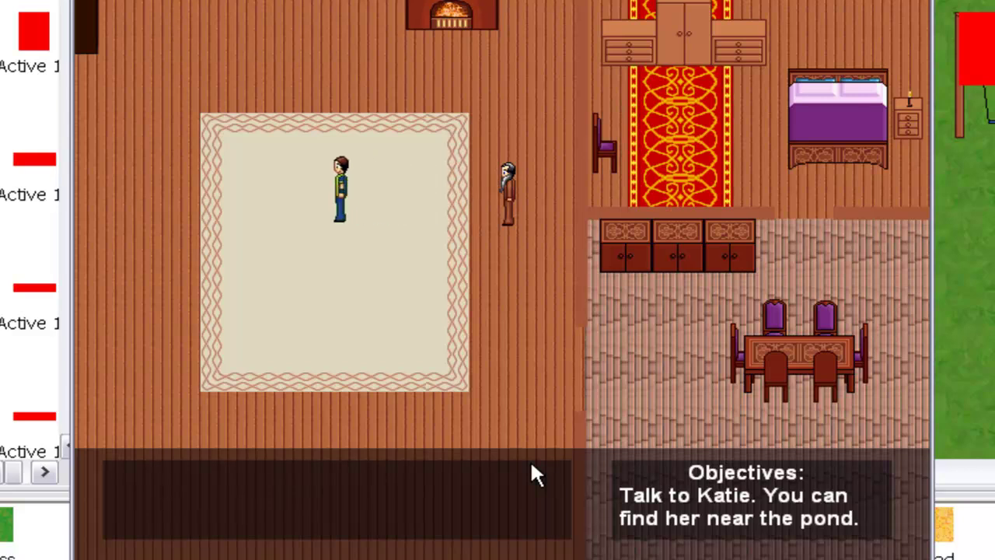
key(Left)
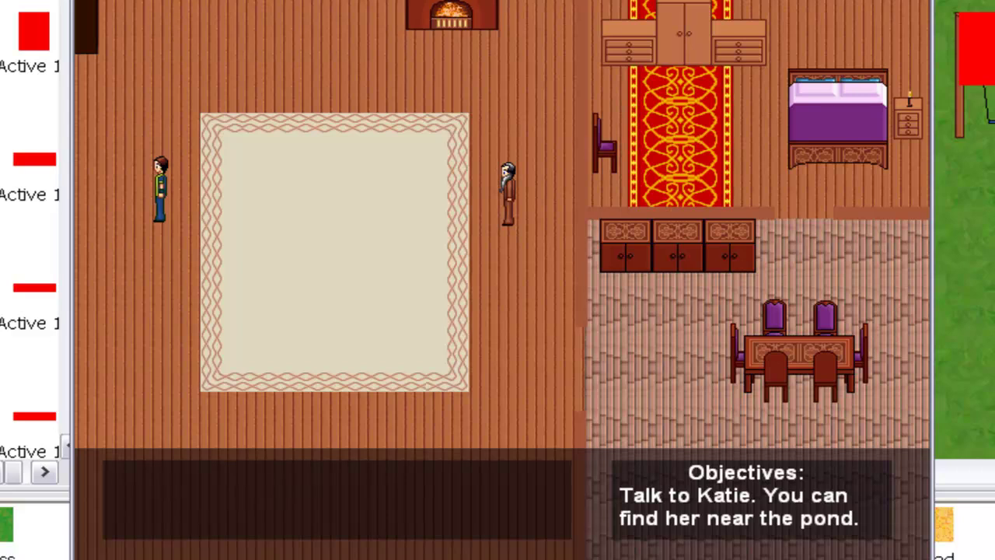
key(Escape)
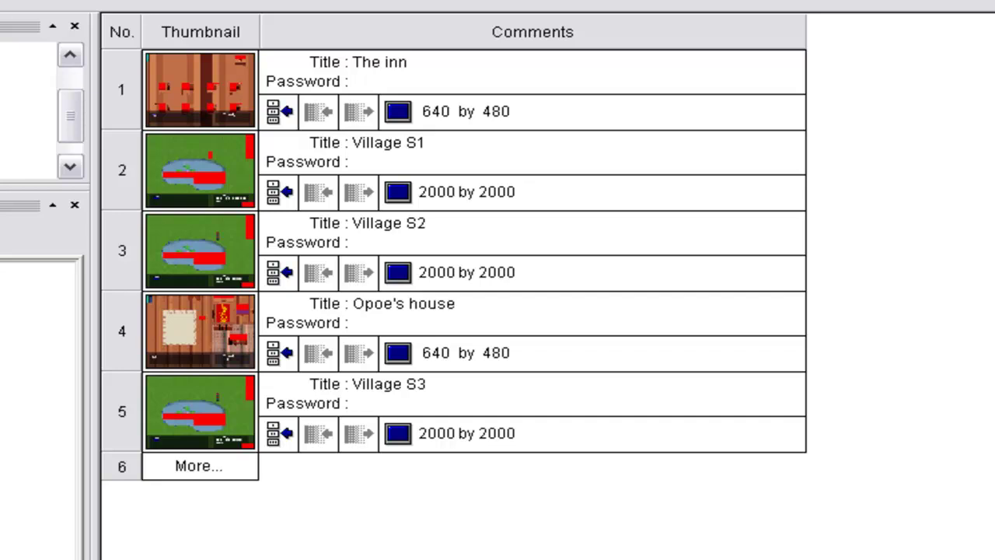
Open the application file mmorpg2.mfa and bring up its second frame for editing
key(ctrl+o)
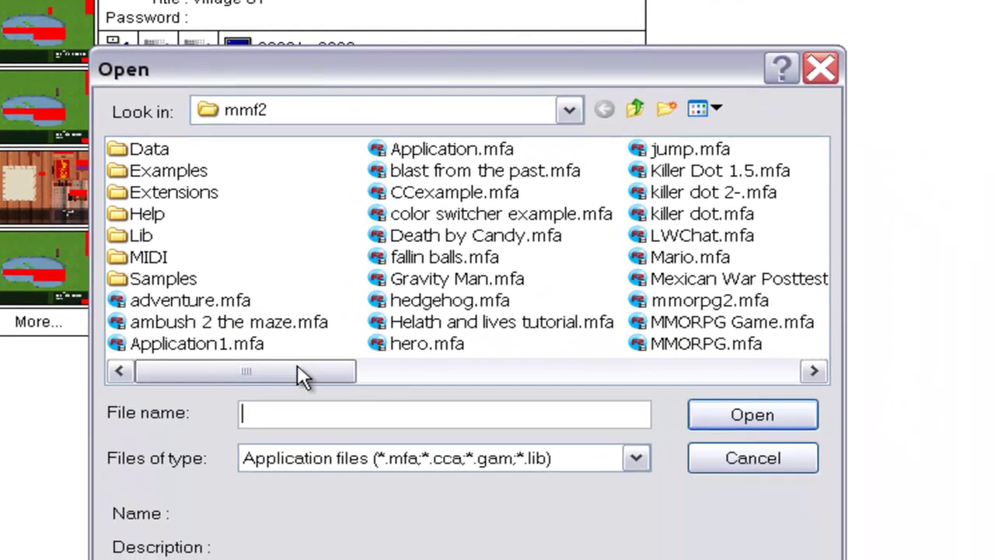
drag(356, 424, 523, 388)
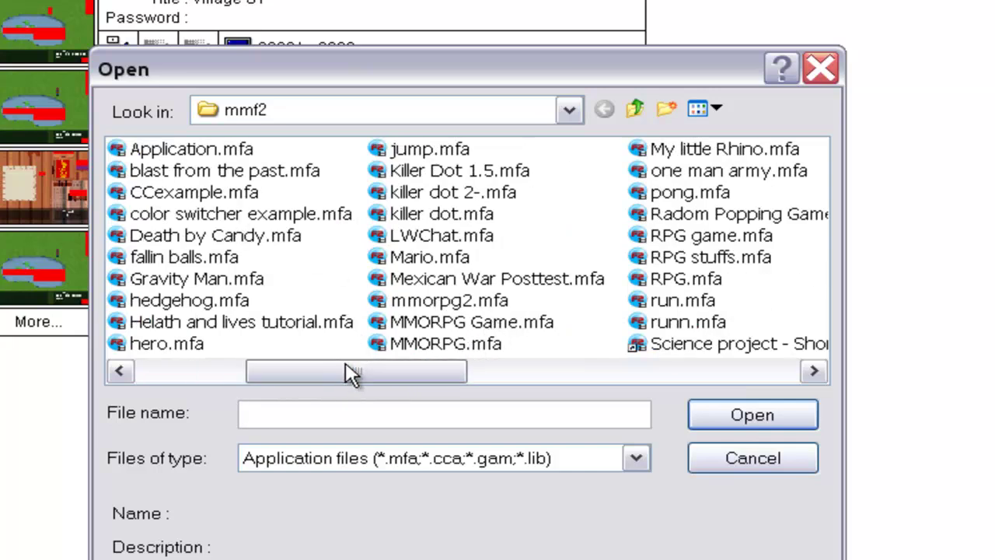
double_click(447, 301)
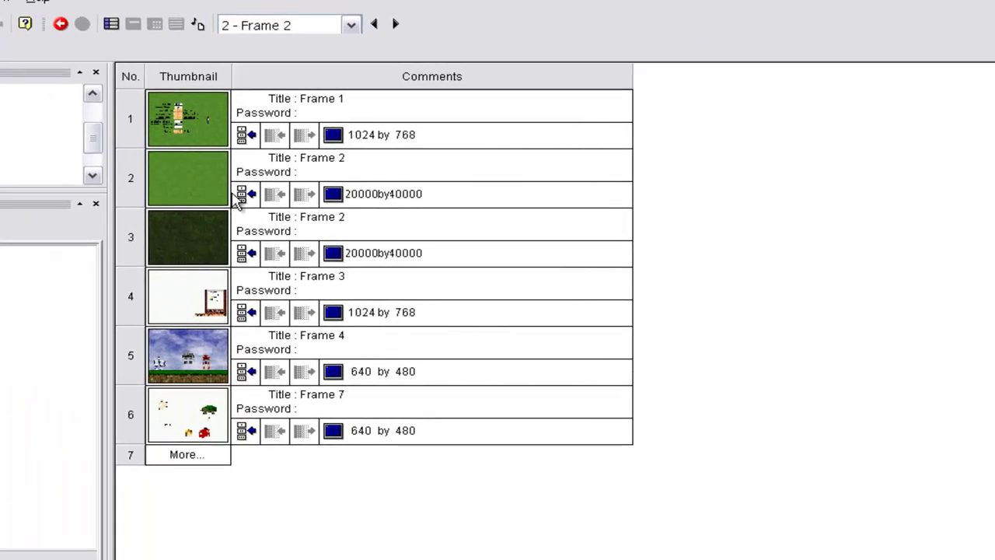
double_click(195, 171)
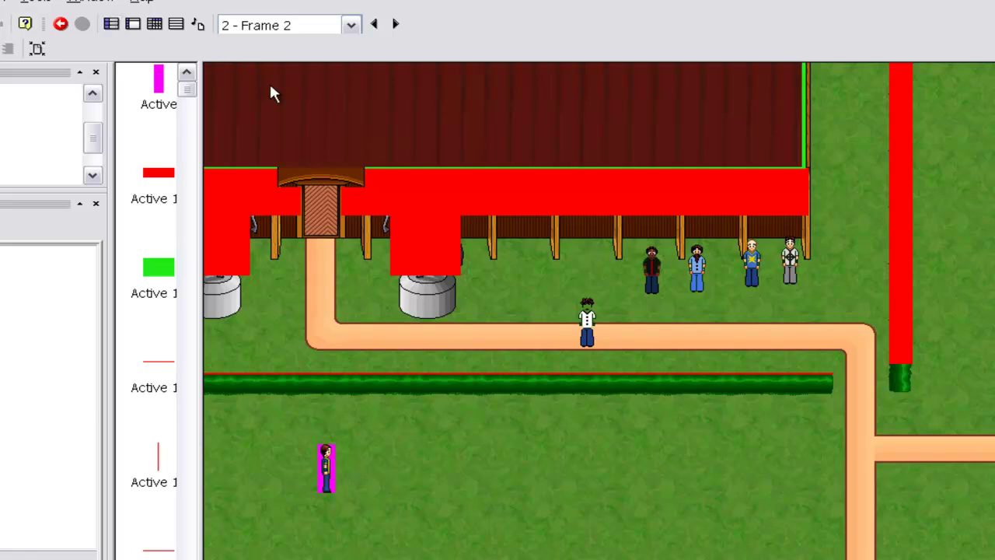
Switch to Frame 1 with the character customization options and run the application
click(110, 25)
click(192, 114)
double_click(193, 115)
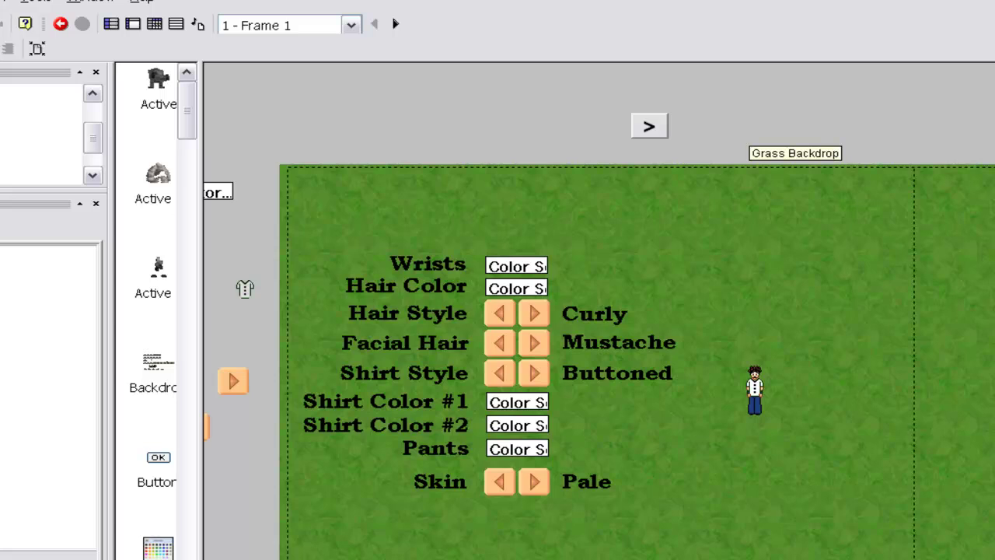
key(F8)
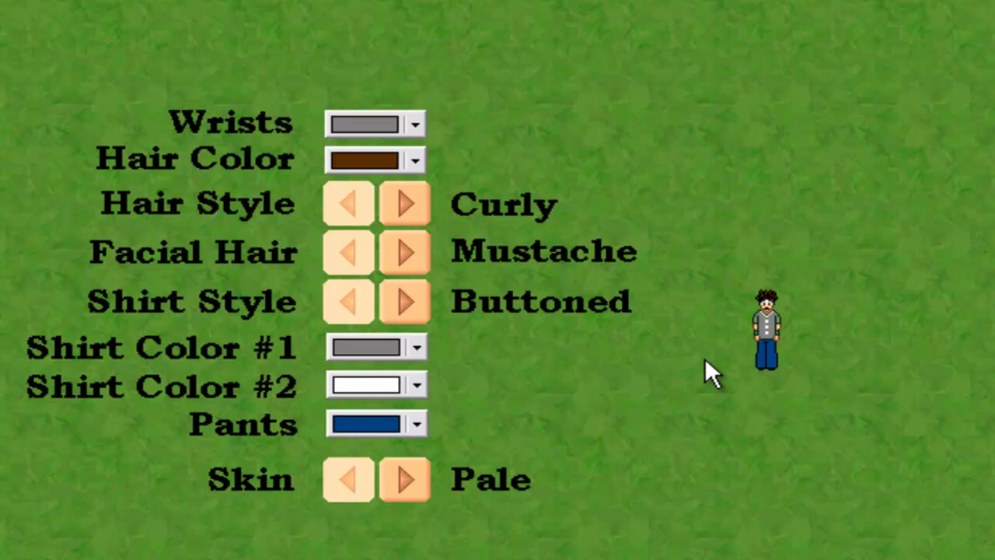
Set the character's hair style to Bald and look at the hair color palette without picking a color
click(391, 199)
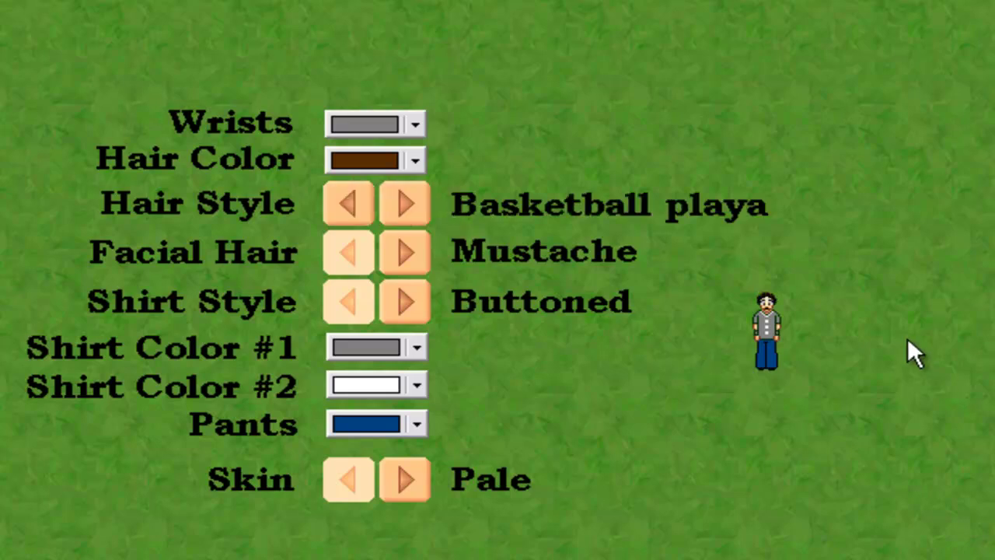
click(391, 203)
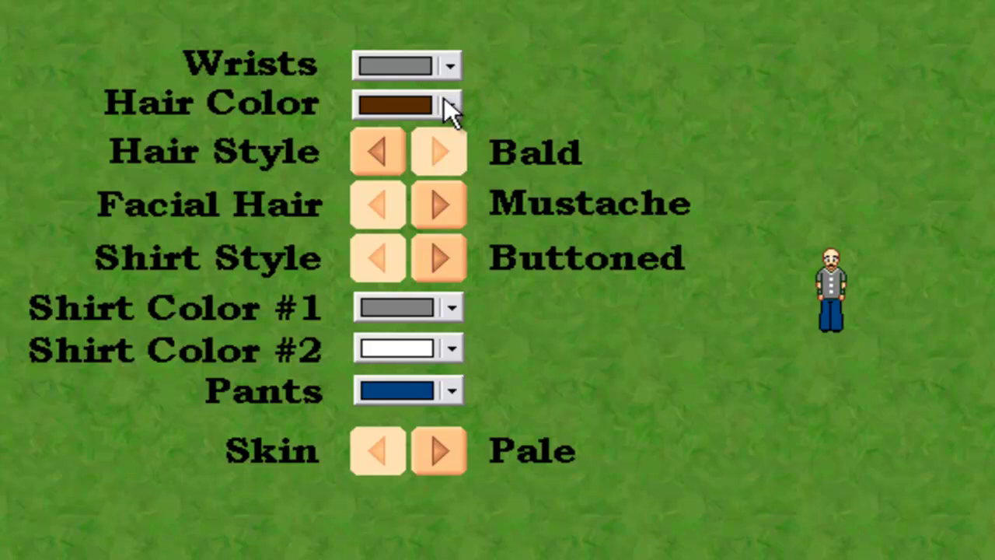
click(446, 100)
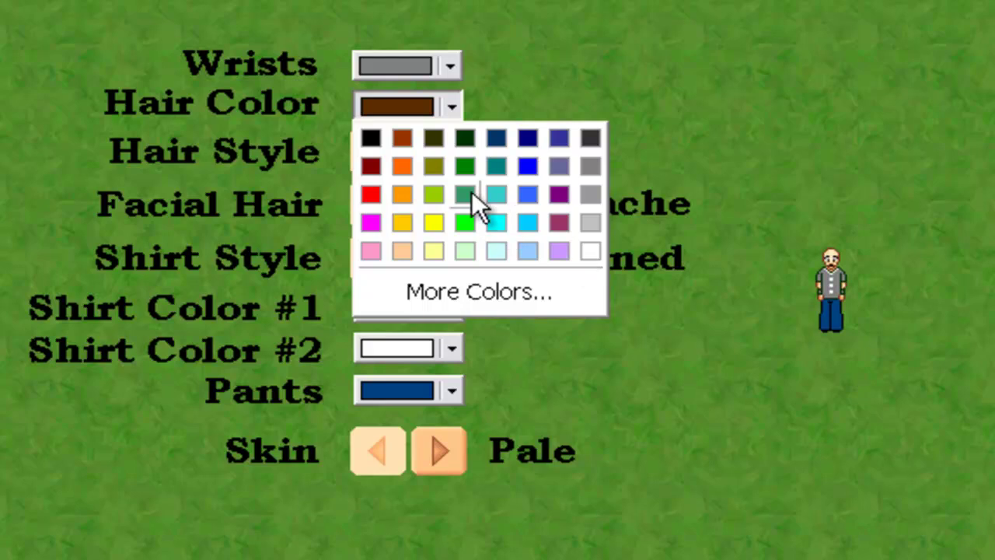
click(440, 100)
click(450, 66)
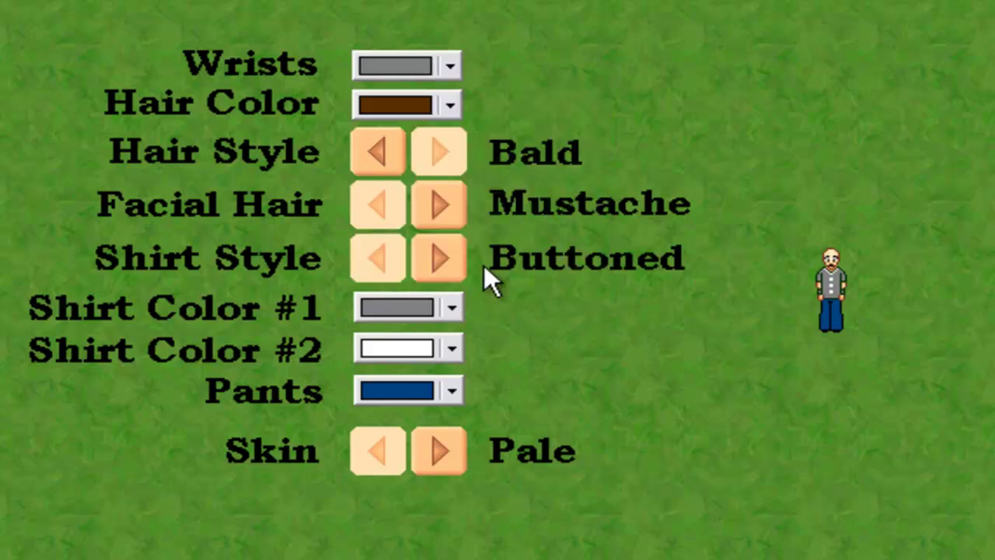
Set Shirt Color #1 to pale yellow and Shirt Color #2 to dark olive
click(454, 308)
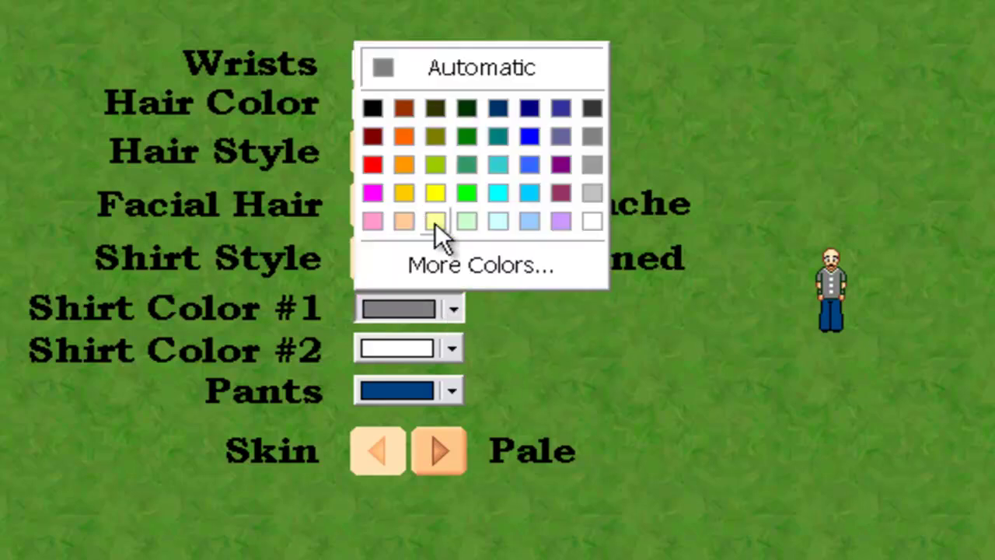
click(436, 221)
click(451, 350)
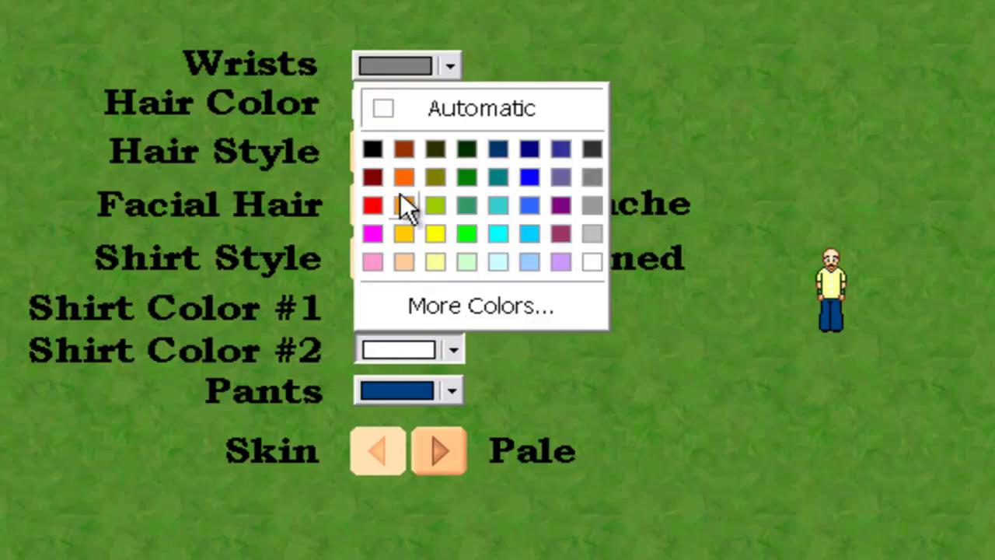
click(434, 148)
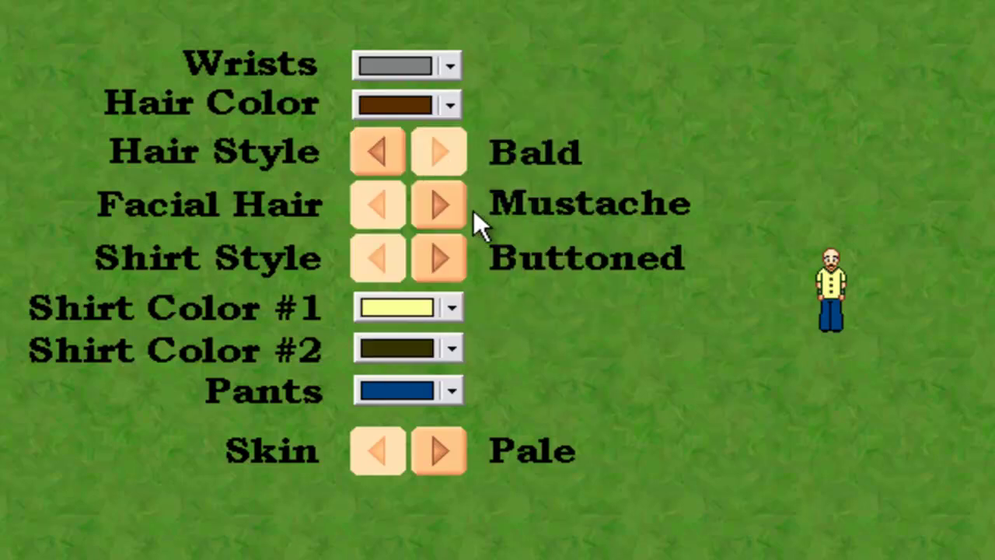
Change the shirt style to Middle Stripe and end the application run
click(441, 265)
click(439, 264)
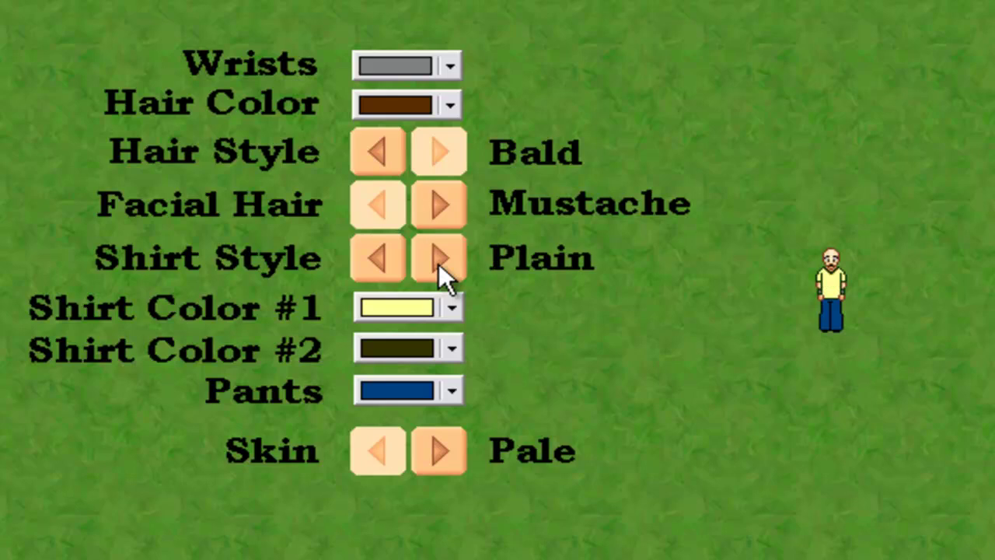
click(439, 263)
click(439, 264)
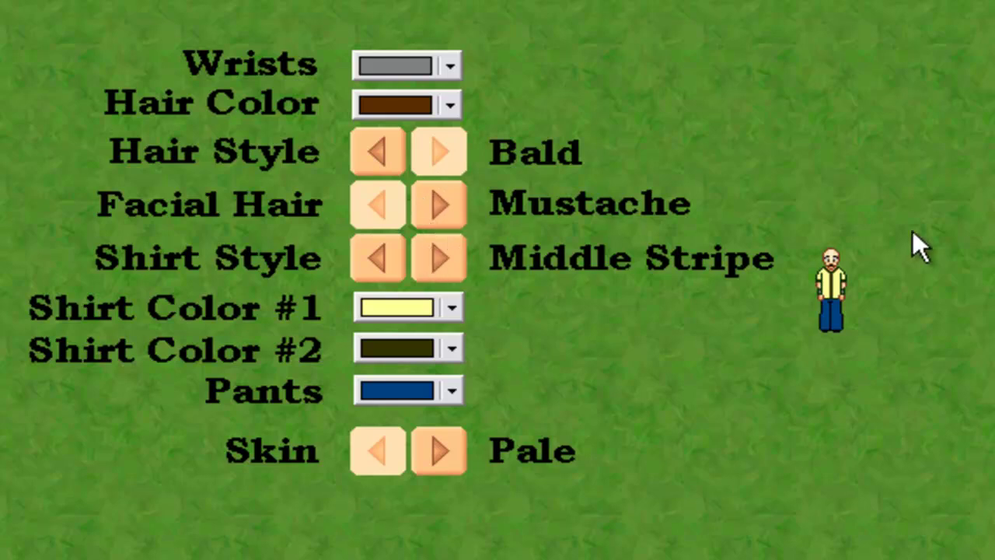
key(Escape)
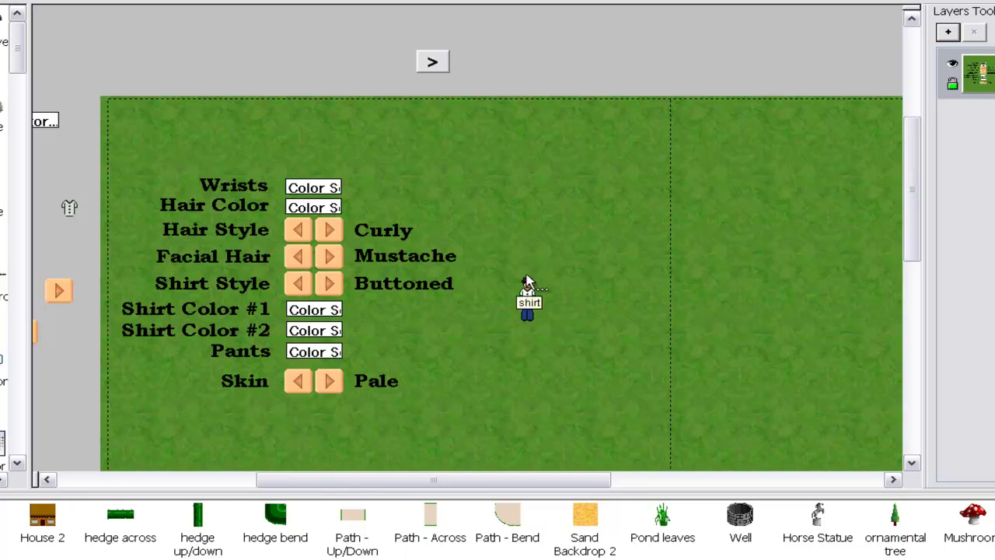
Open the character's hair object in the animation editor and examine its individual hair style frames and direction options
double_click(528, 287)
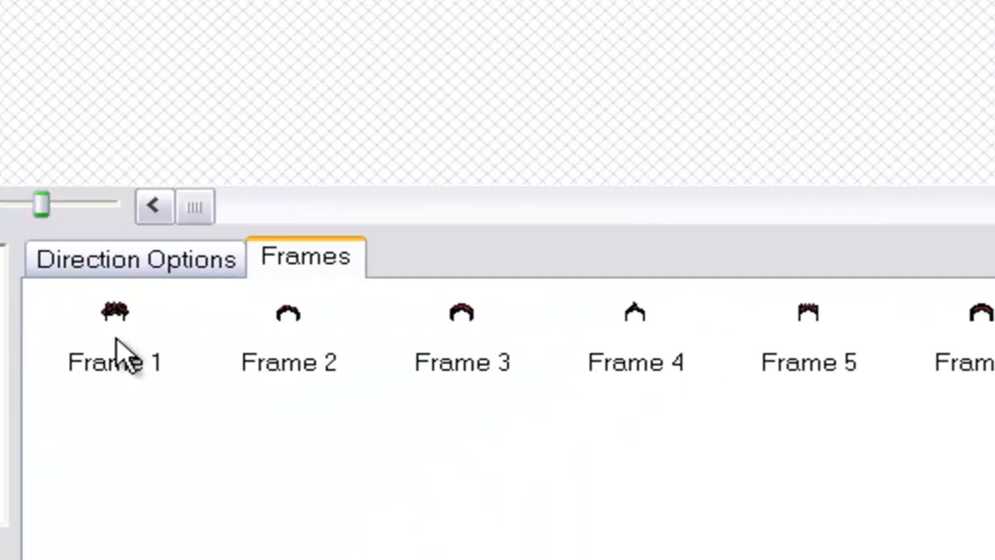
click(21, 553)
click(113, 554)
click(206, 554)
click(684, 311)
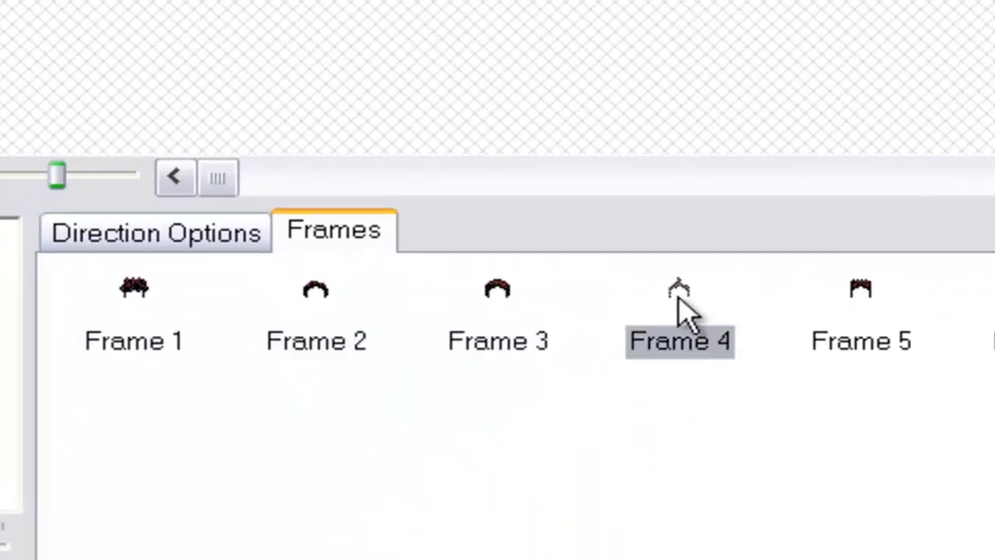
click(230, 244)
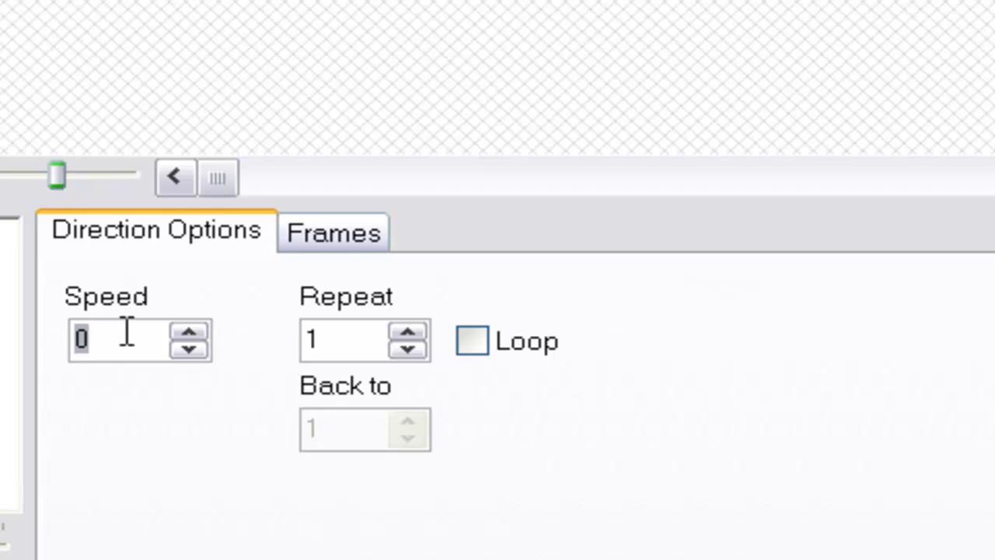
click(333, 234)
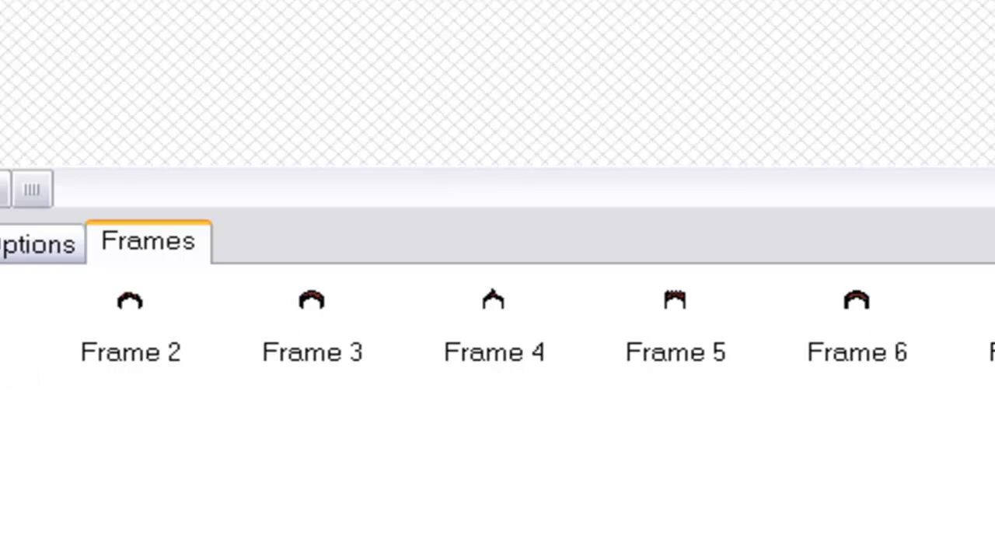
click(944, 344)
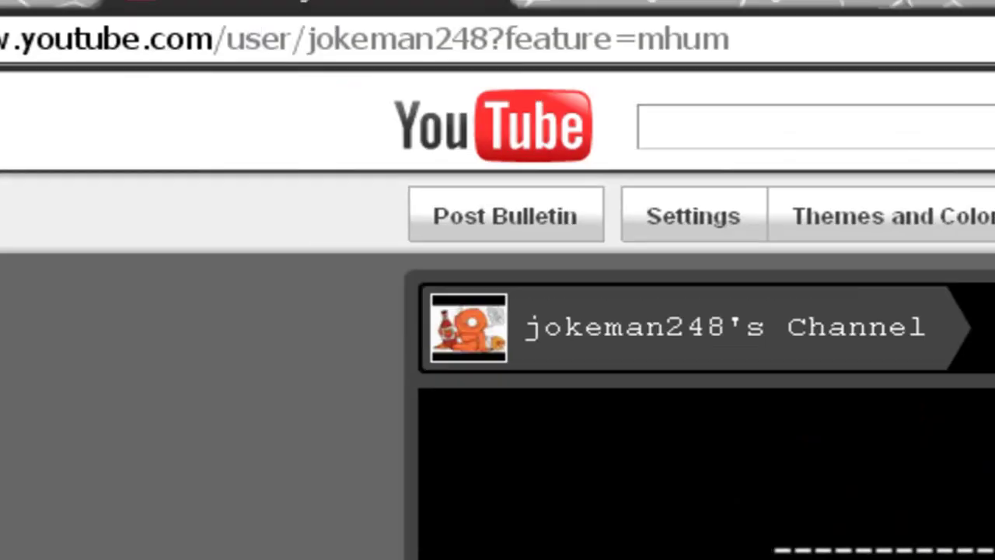
Switch to the GameBuilder.info page in the browser and go to the site's home page
key(ctrl+t)
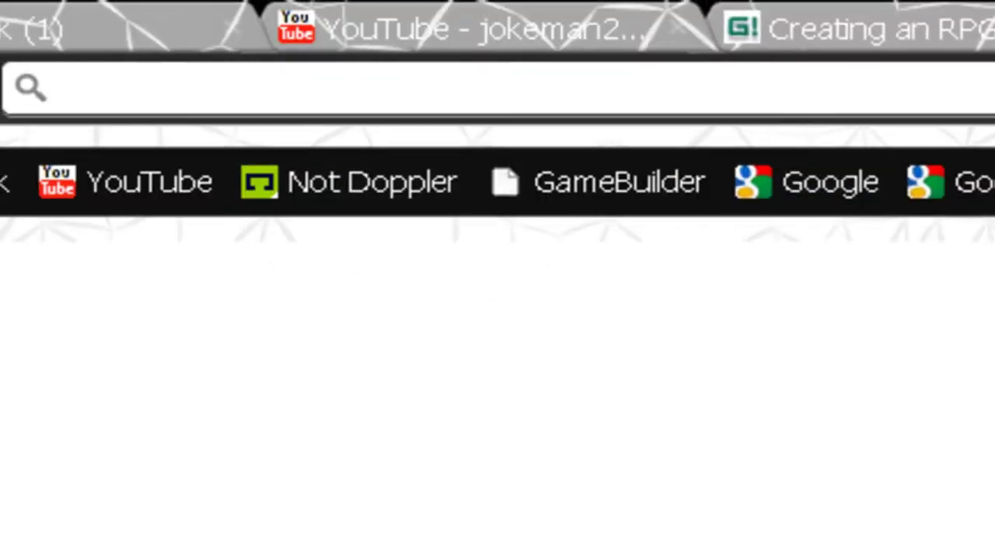
key(ctrl+w)
click(810, 12)
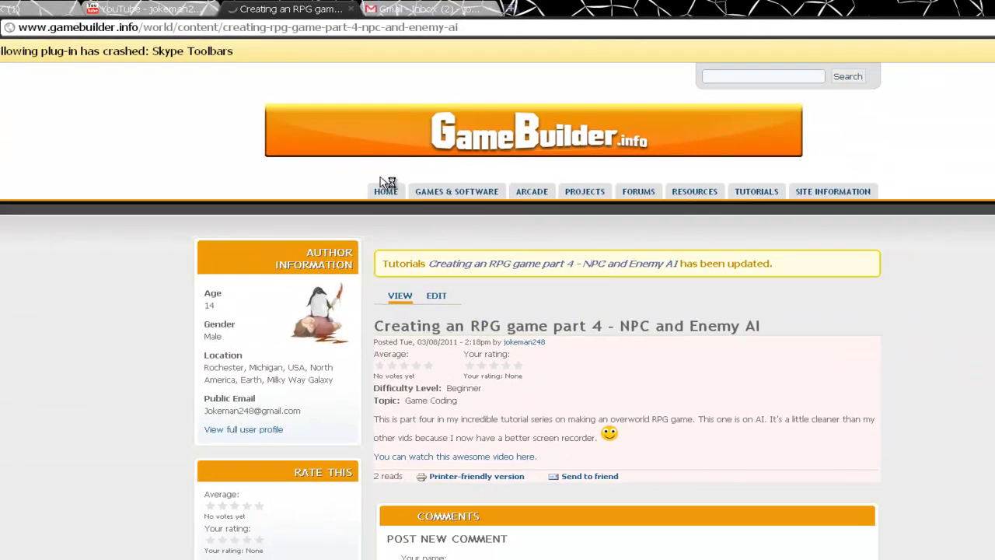
click(380, 176)
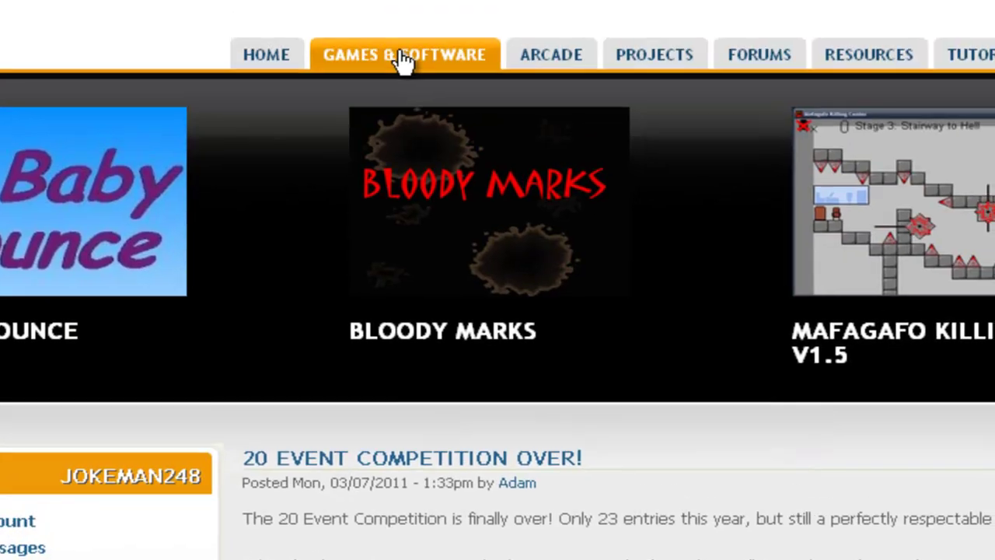
Open GameBuilder.info's Games & Software section and look through the list of submitted games
click(396, 95)
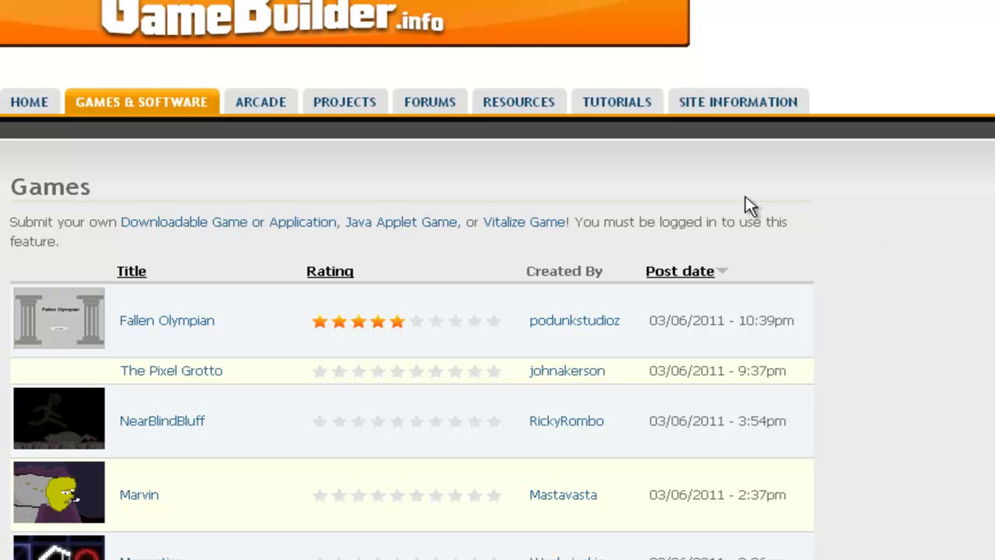
mouse_move(266, 108)
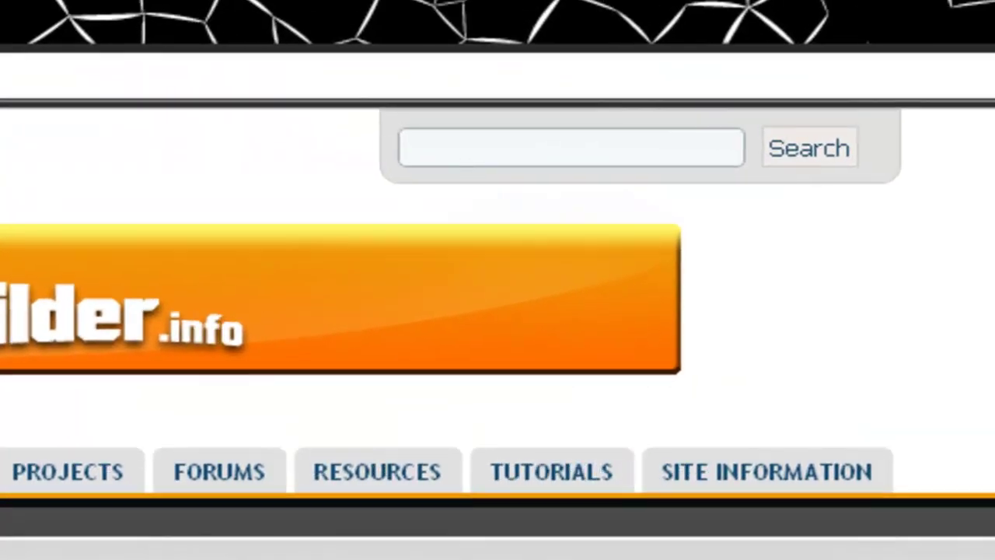
scroll(498, 280, down, 6)
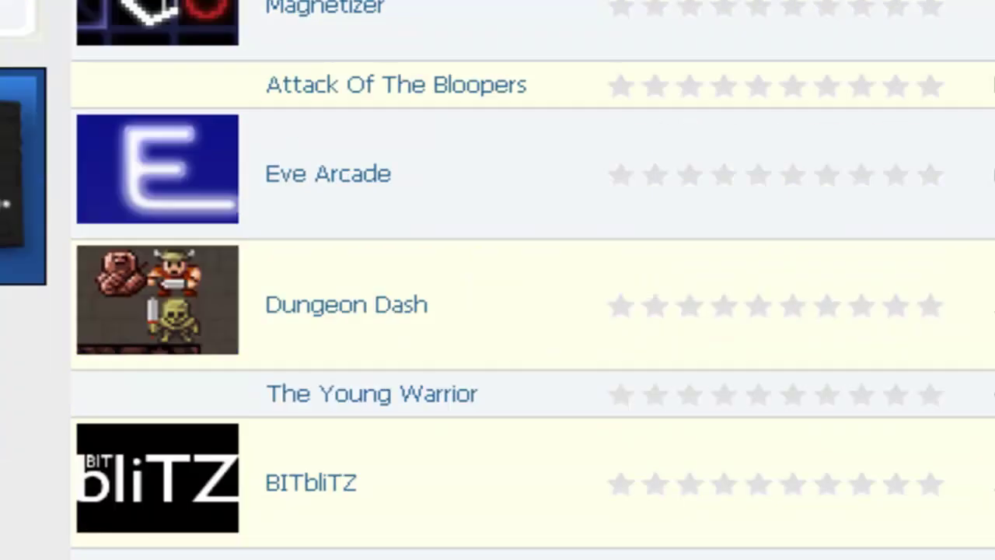
scroll(498, 280, up, 1)
scroll(498, 280, up, 5)
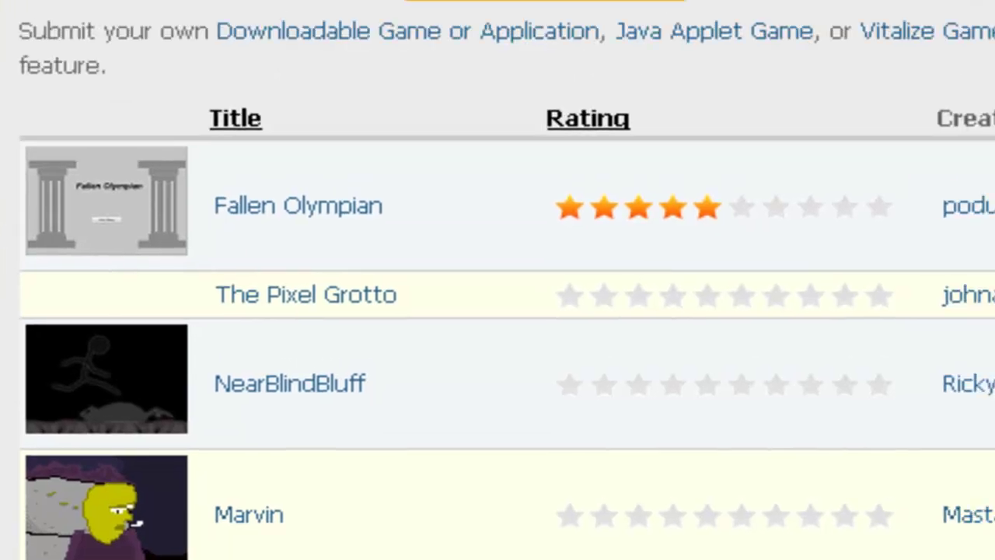
Visit the GameBuilder.info forums and open the site's Resources section
mouse_move(369, 58)
click(362, 74)
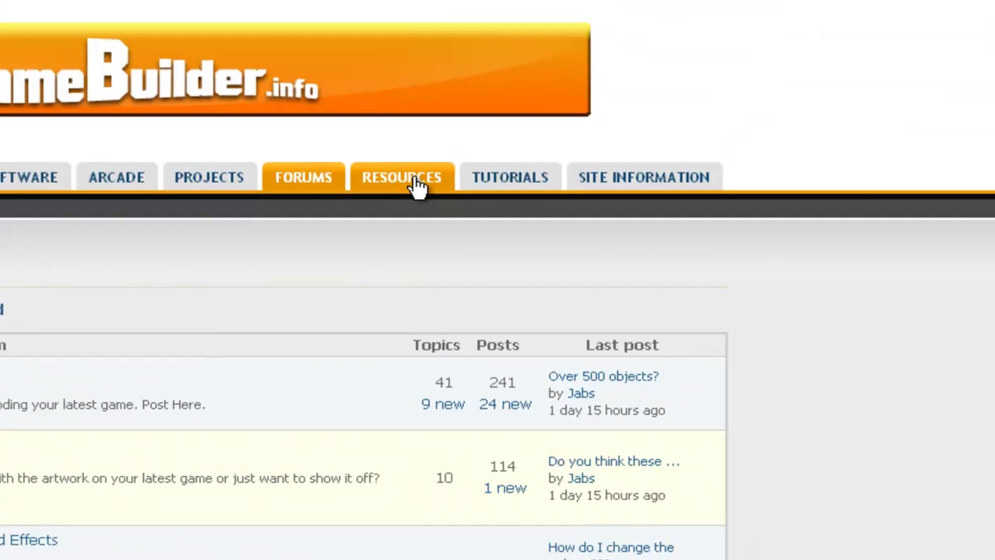
click(418, 185)
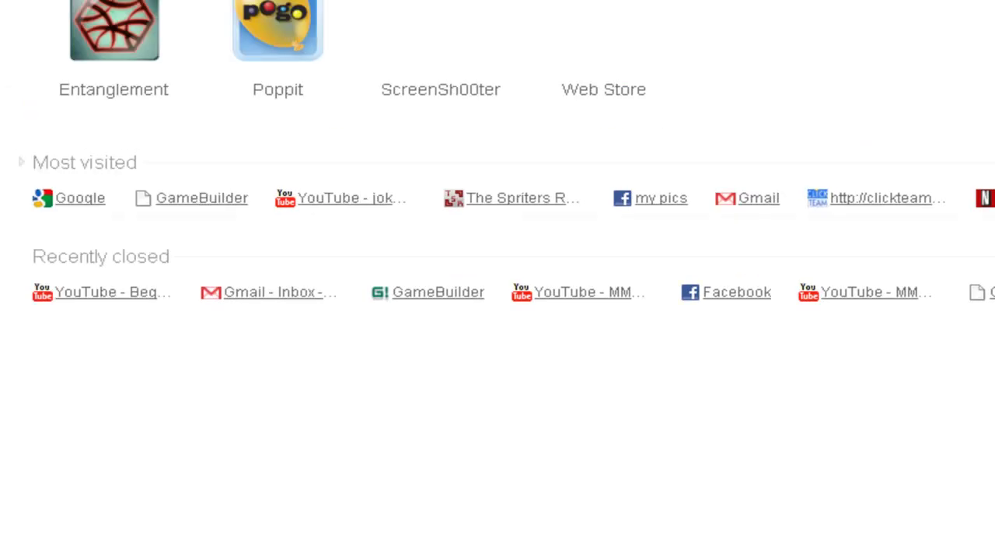
text(www.spriters-resource.com)
key(Return)
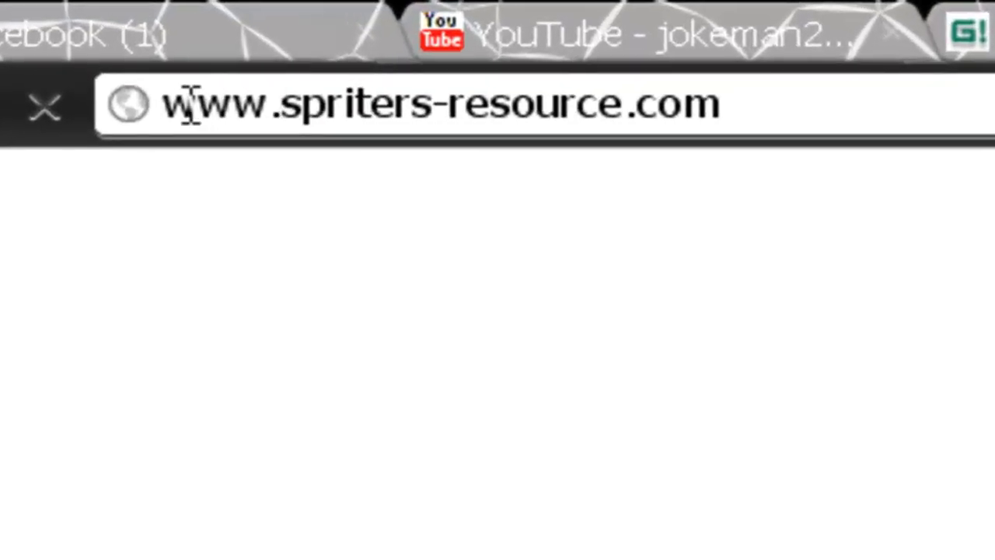
drag(191, 105, 726, 67)
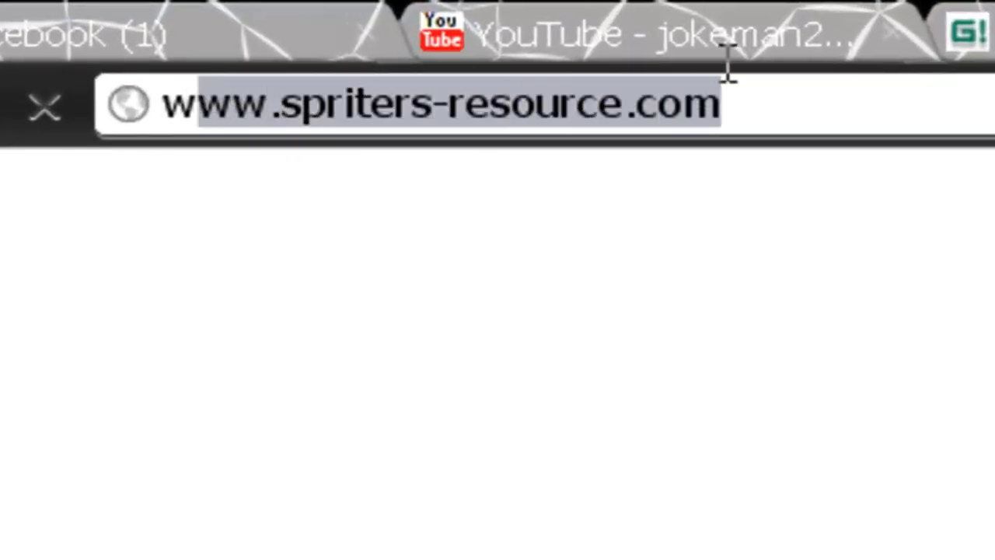
click(816, 104)
drag(638, 104, 163, 105)
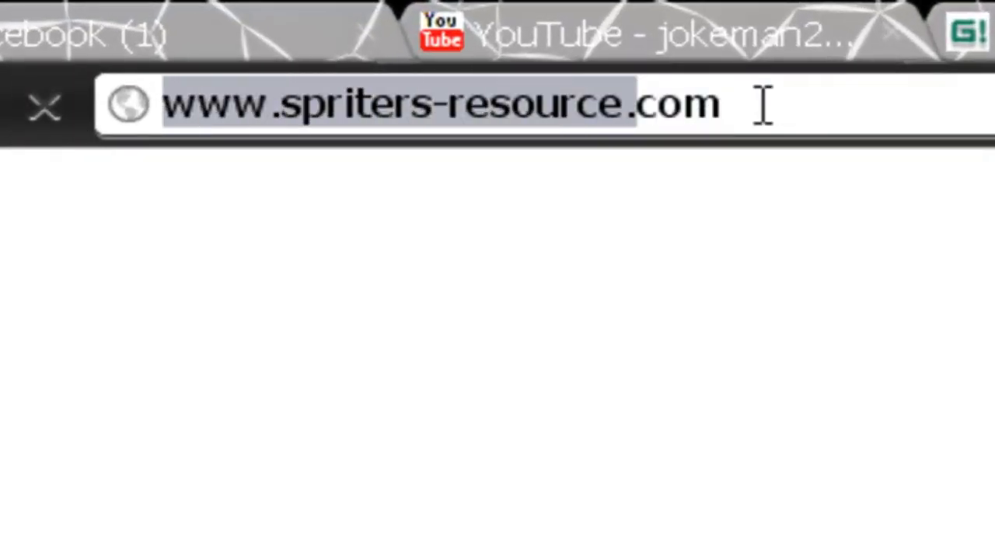
drag(793, 98, 151, 116)
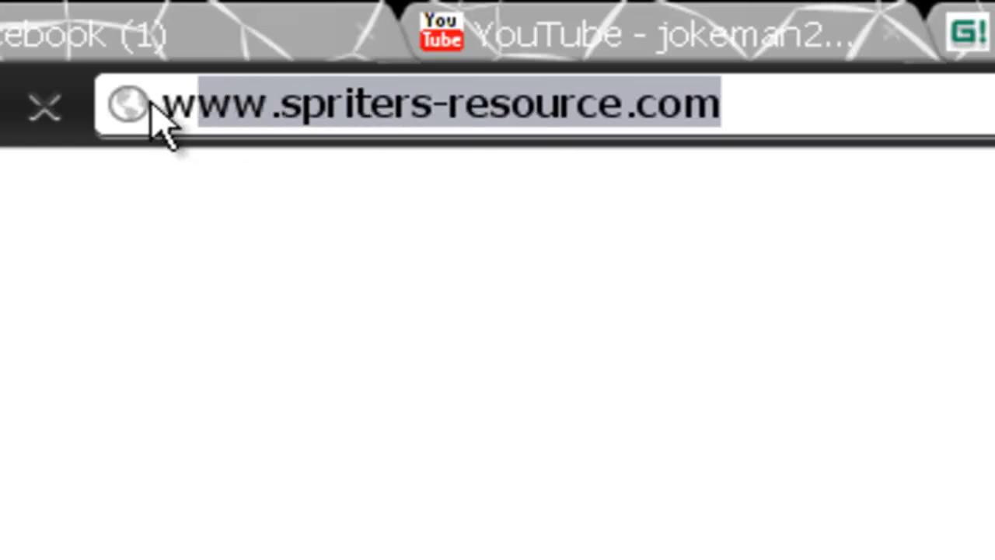